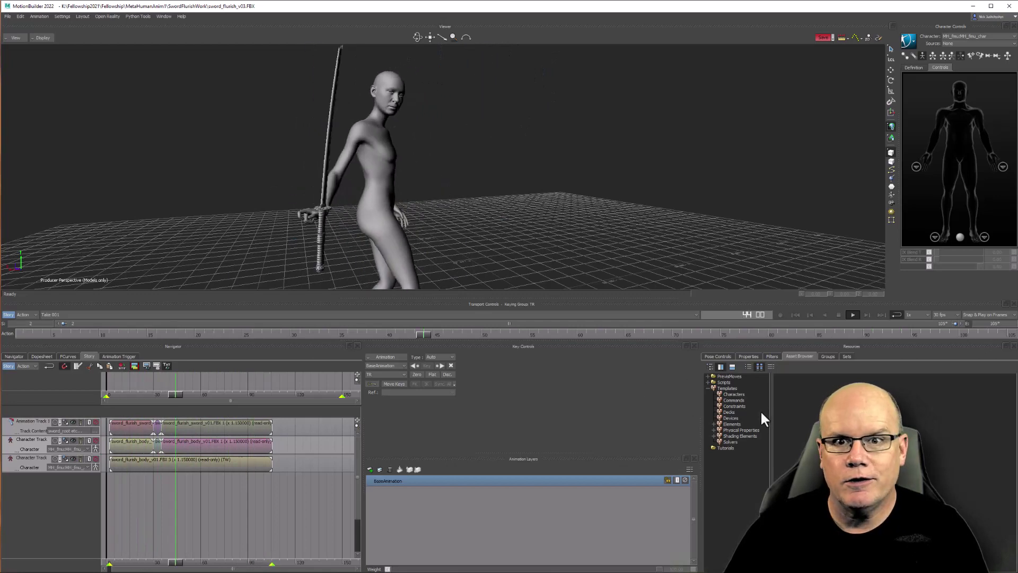
- Switch to the browser and sign in to Mixamo with the Adobe personal account
{"action": "key", "text": "alt+Tab"}
{"action": "key", "text": "alt+Tab"}
{"action": "key", "text": "alt+Tab"}
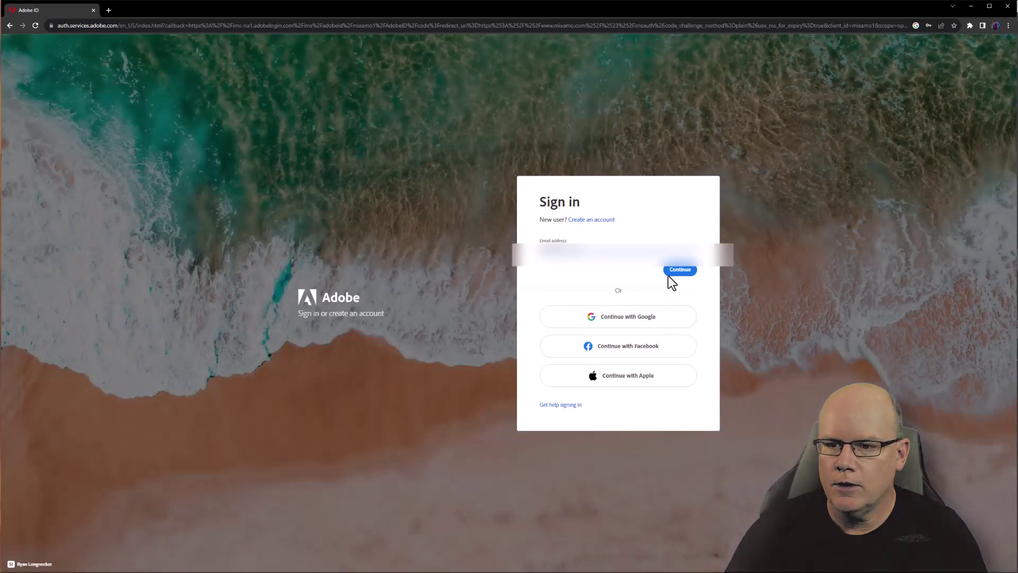
{"action": "left_click", "coordinate": [673, 270]}
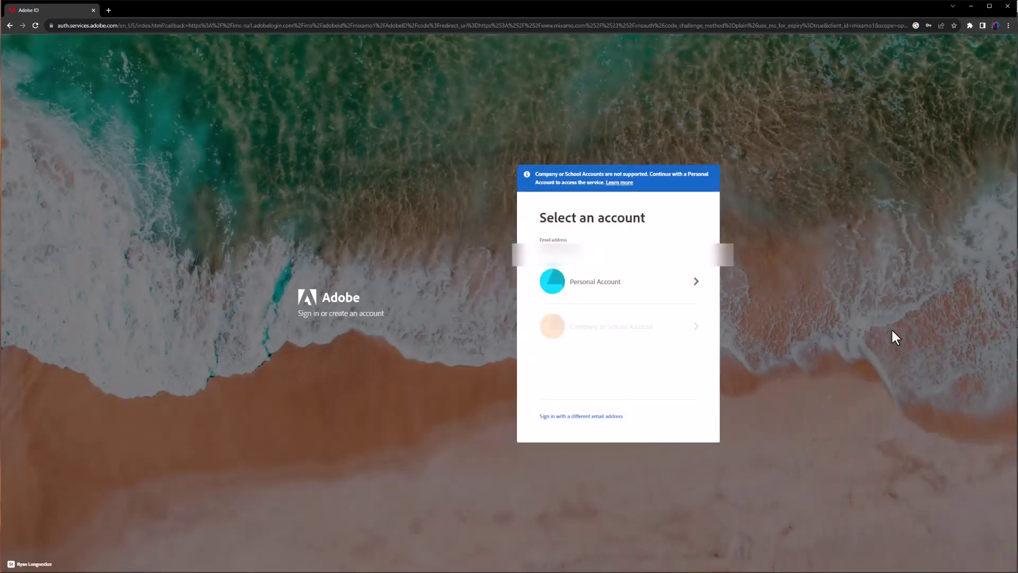
{"action": "left_click", "coordinate": [638, 298]}
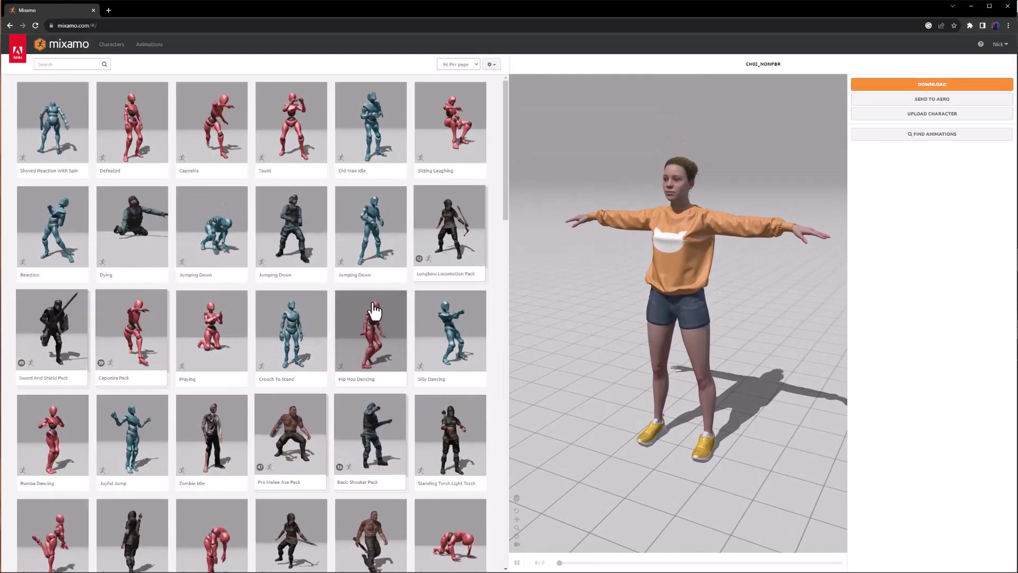
- Browse the character library, inspect the loaded Sophie character, and download it as FBX Binary in T-pose
{"action": "left_click", "coordinate": [112, 48]}
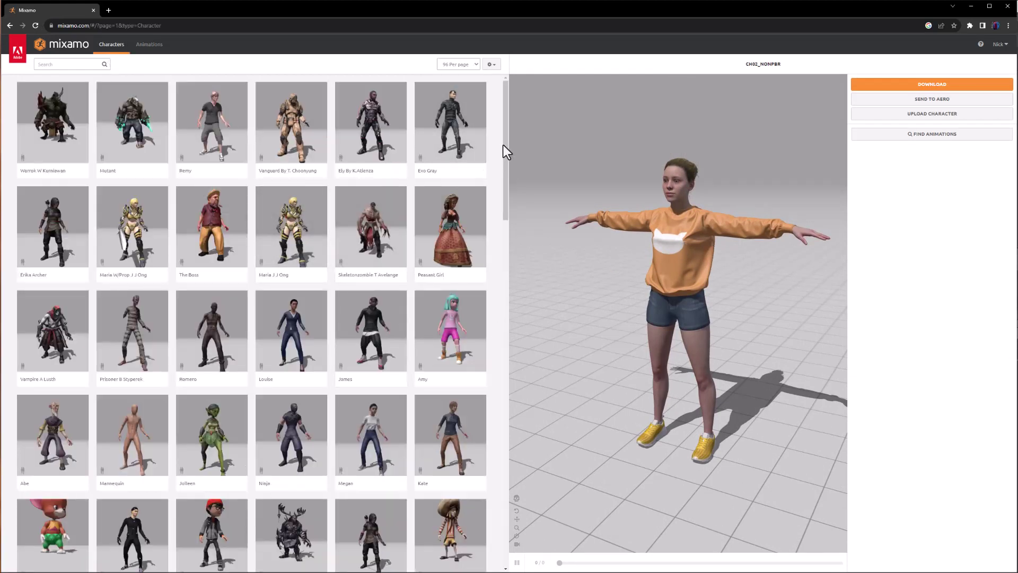
{"action": "left_click_drag", "start_coordinate": [504, 151], "coordinate": [495, 410]}
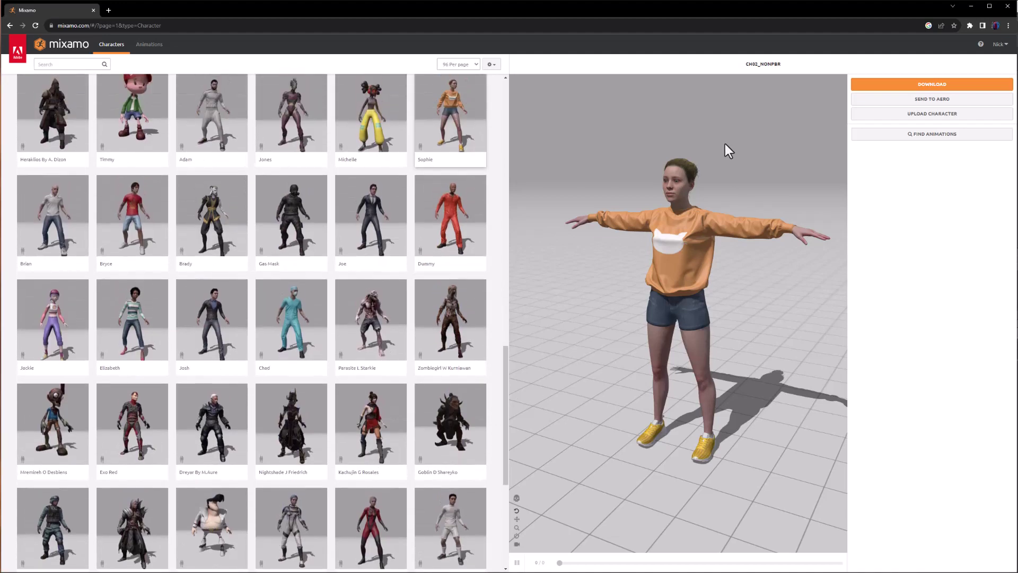
{"action": "mouse_move", "coordinate": [749, 237]}
{"action": "left_mouse_down"}
{"action": "mouse_move", "coordinate": [725, 273]}
{"action": "mouse_move", "coordinate": [705, 177]}
{"action": "mouse_move", "coordinate": [714, 198]}
{"action": "mouse_move", "coordinate": [676, 208]}
{"action": "mouse_move", "coordinate": [736, 199]}
{"action": "mouse_move", "coordinate": [784, 207]}
{"action": "mouse_move", "coordinate": [775, 218]}
{"action": "mouse_move", "coordinate": [873, 208]}
{"action": "mouse_move", "coordinate": [809, 199]}
{"action": "mouse_move", "coordinate": [808, 227]}
{"action": "mouse_move", "coordinate": [782, 245]}
{"action": "mouse_move", "coordinate": [749, 247]}
{"action": "left_mouse_up"}
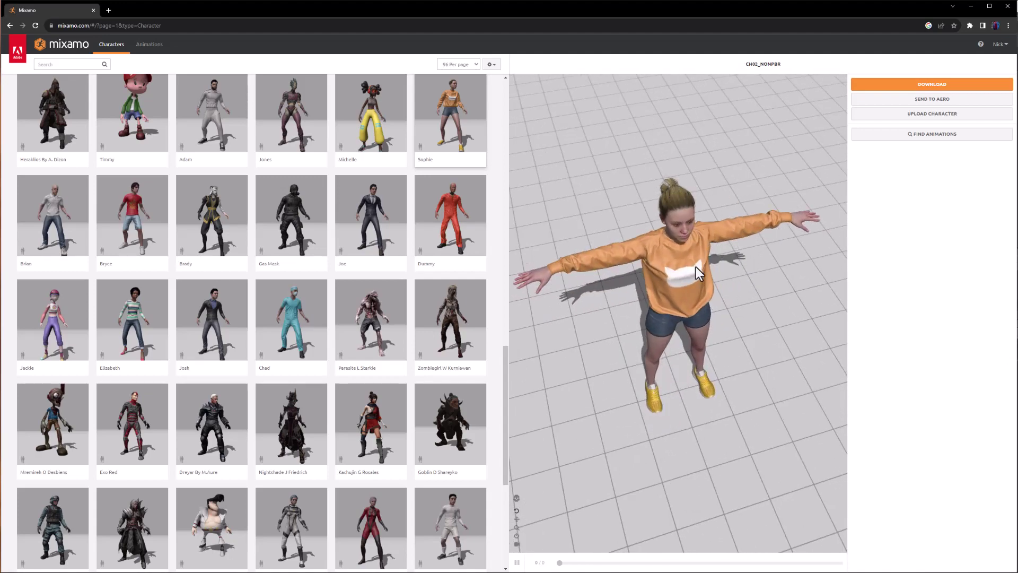
{"action": "left_click_drag", "start_coordinate": [695, 268], "coordinate": [720, 254]}
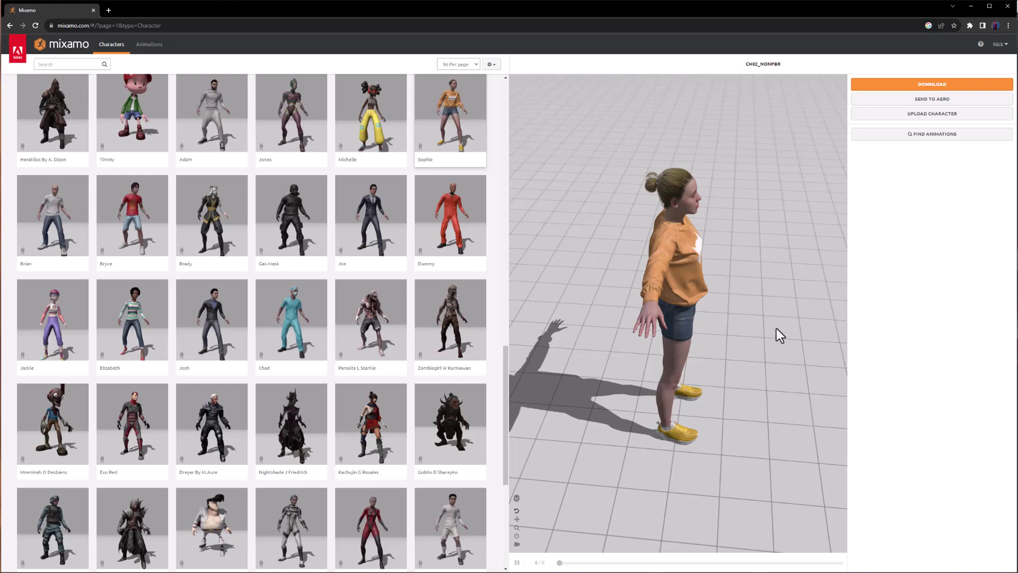
{"action": "left_click_drag", "start_coordinate": [778, 334], "coordinate": [697, 304]}
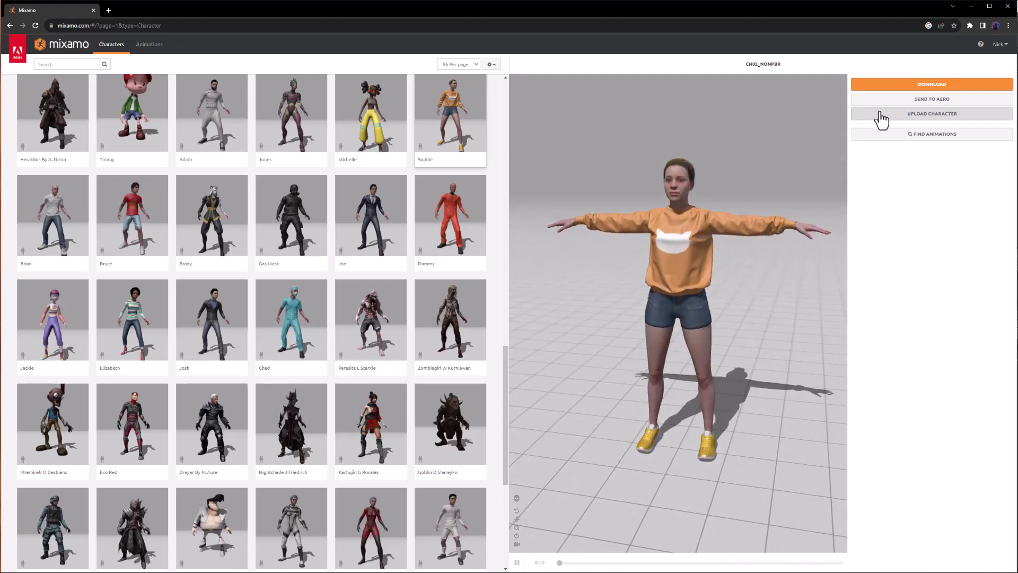
{"action": "left_click", "coordinate": [904, 86]}
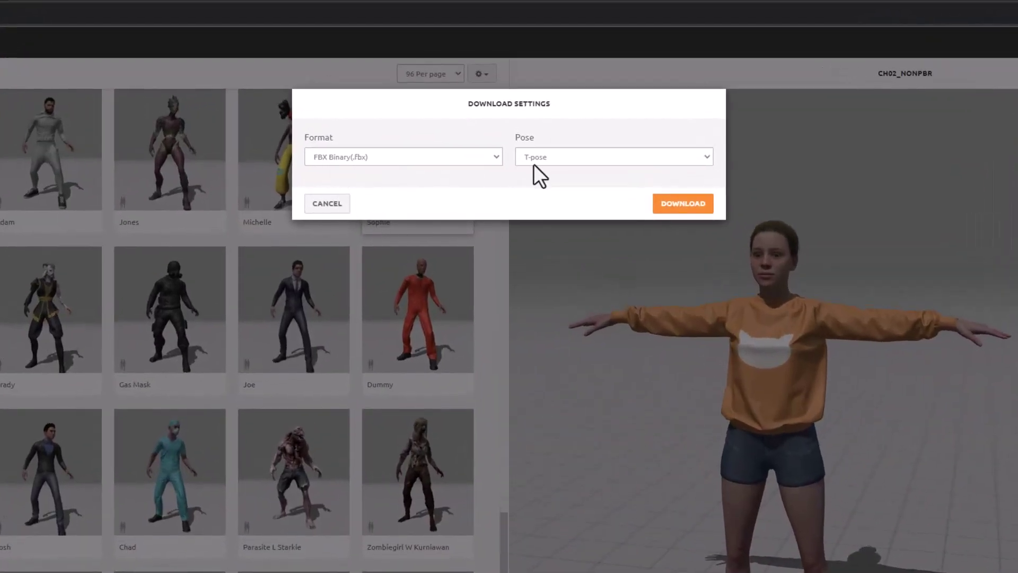
{"action": "left_click", "coordinate": [683, 205]}
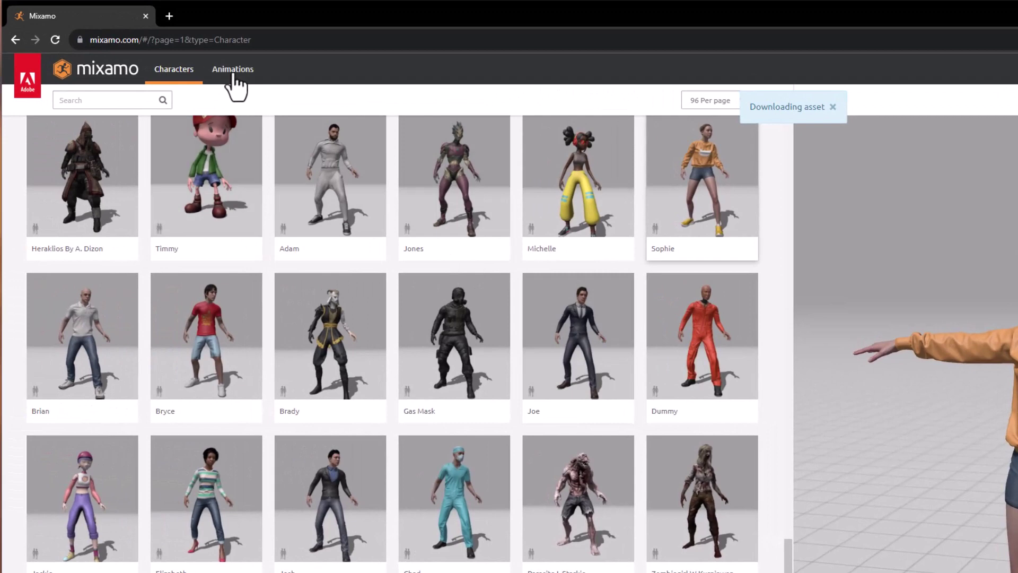
- Search the animation library for "stand"
{"action": "left_click", "coordinate": [231, 70]}
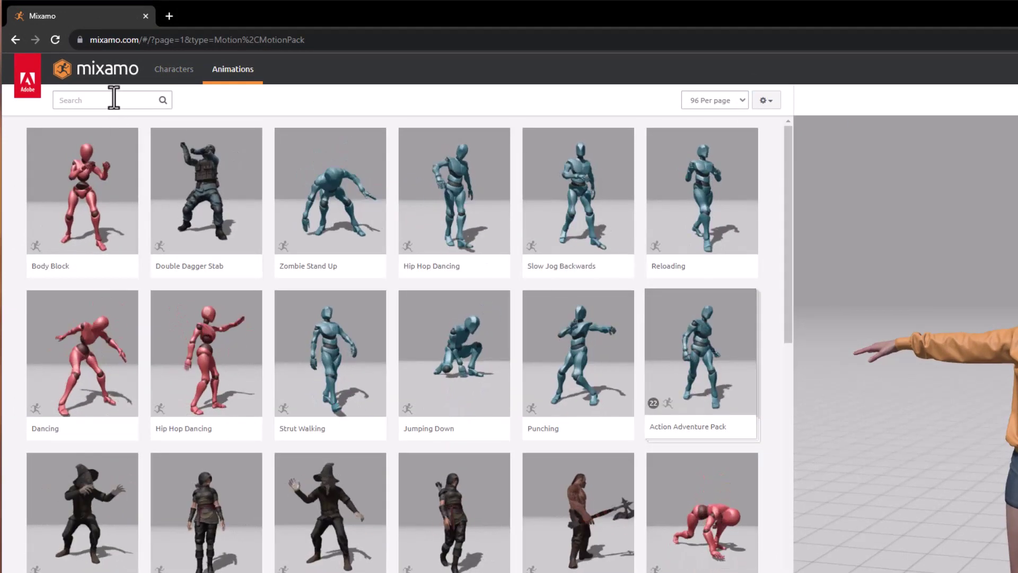
{"action": "left_click", "coordinate": [122, 101]}
{"action": "type", "text": "stand"}
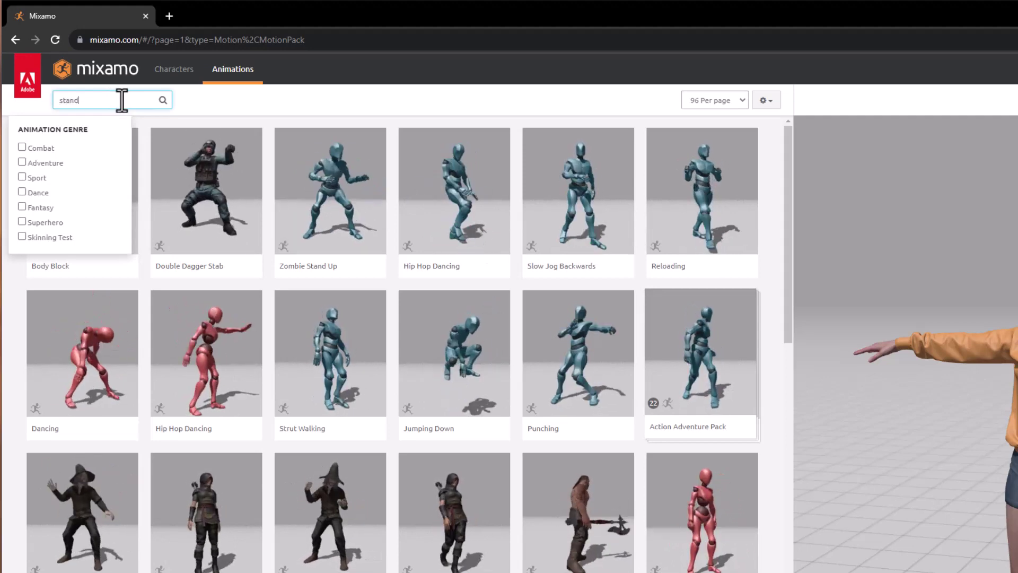
{"action": "key", "text": "Return"}
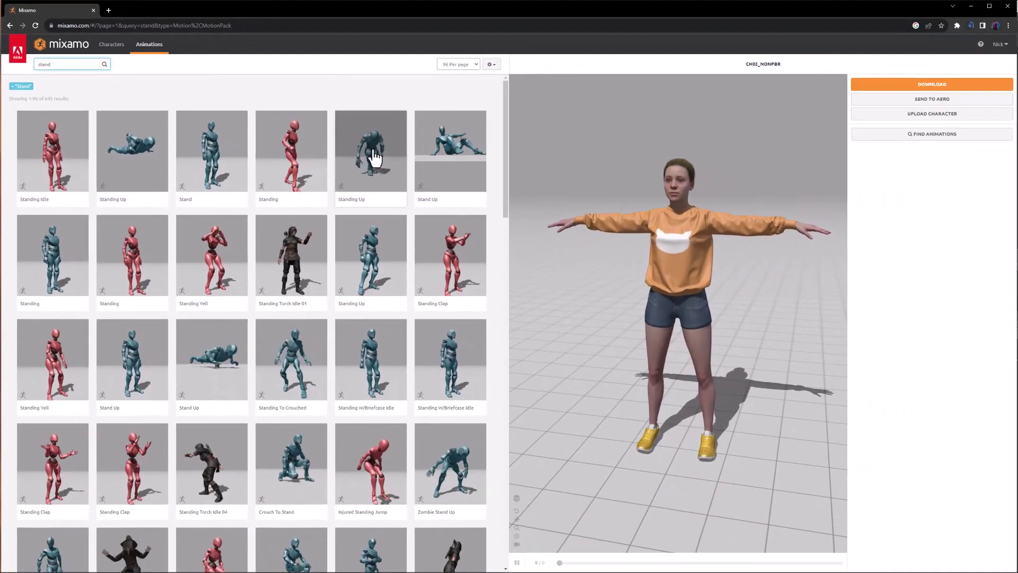
- Apply the fifth result in the first row, Standing Up, and download it as FBX Binary without skin at 30 frames per second
{"action": "left_click", "coordinate": [374, 157]}
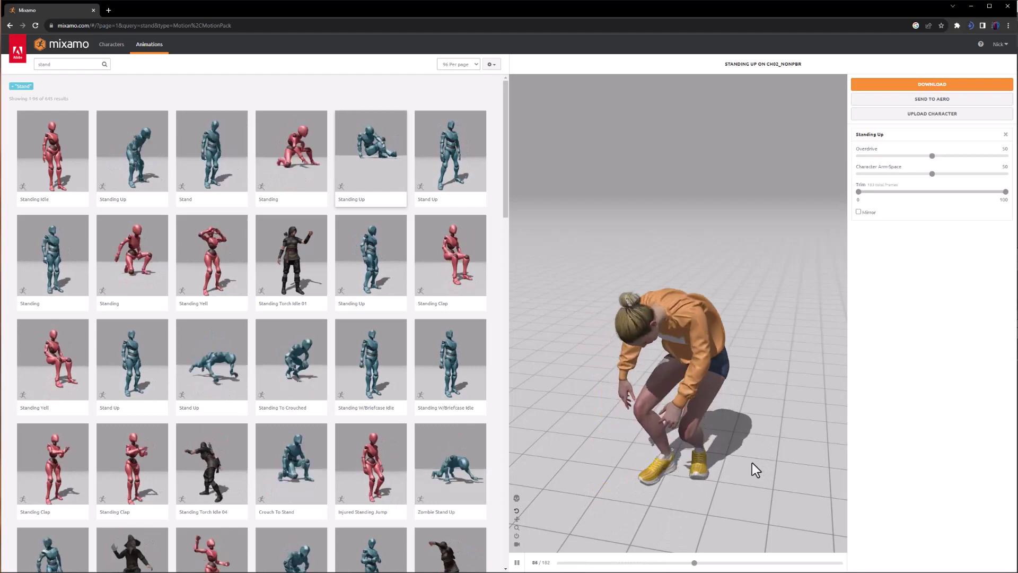
{"action": "left_click", "coordinate": [879, 85]}
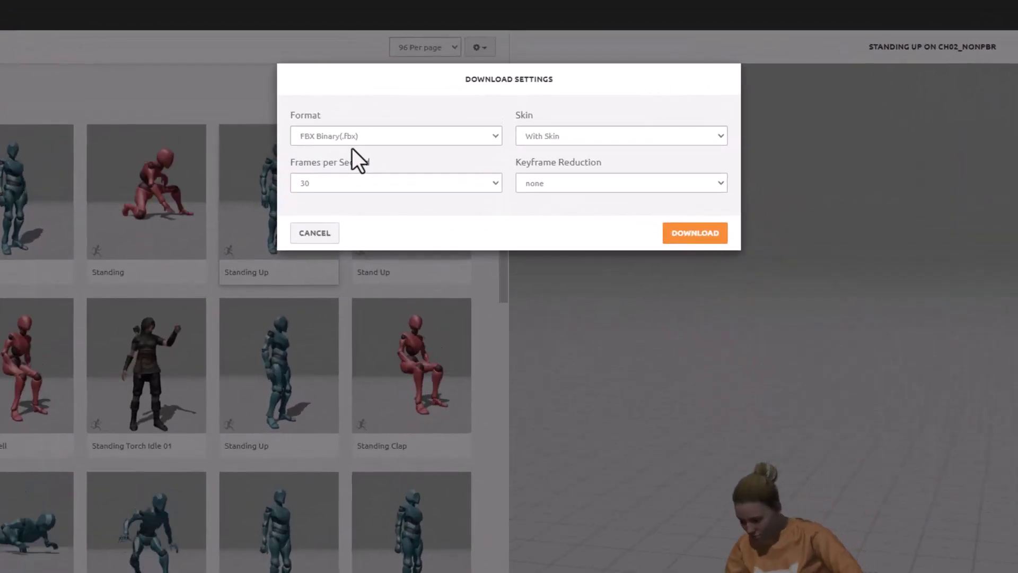
{"action": "left_click", "coordinate": [546, 139]}
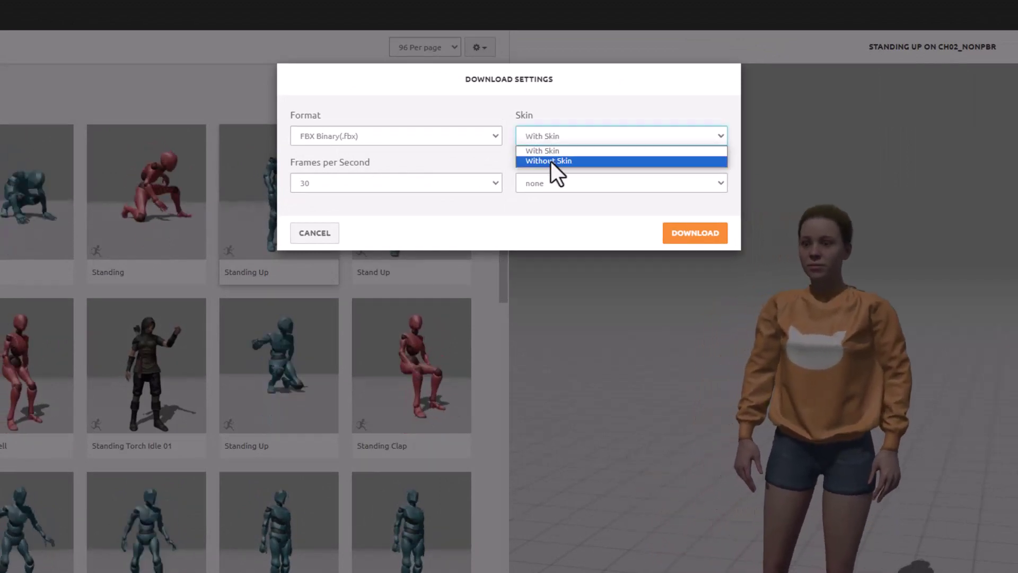
{"action": "left_click", "coordinate": [552, 160]}
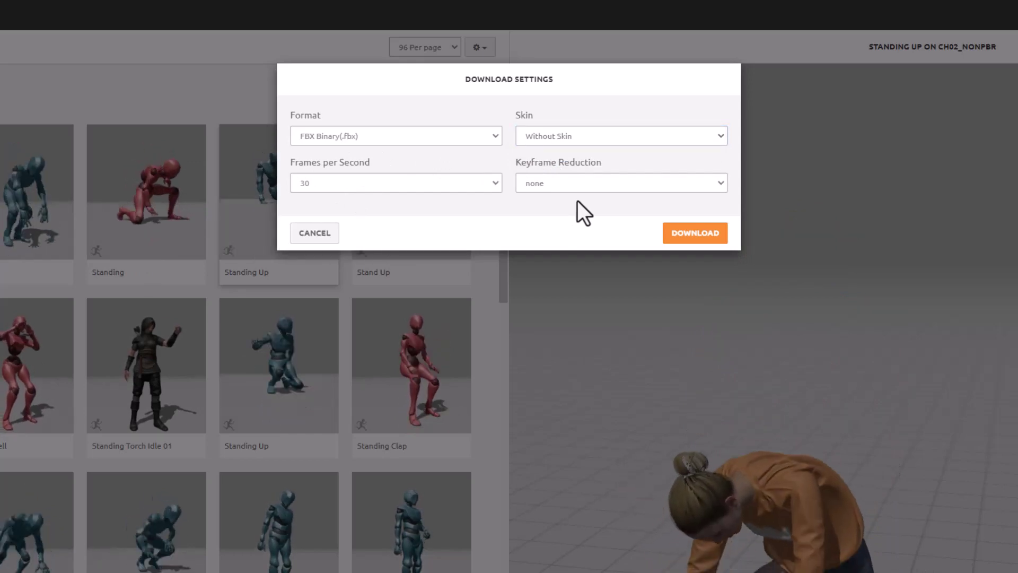
{"action": "left_click", "coordinate": [686, 236]}
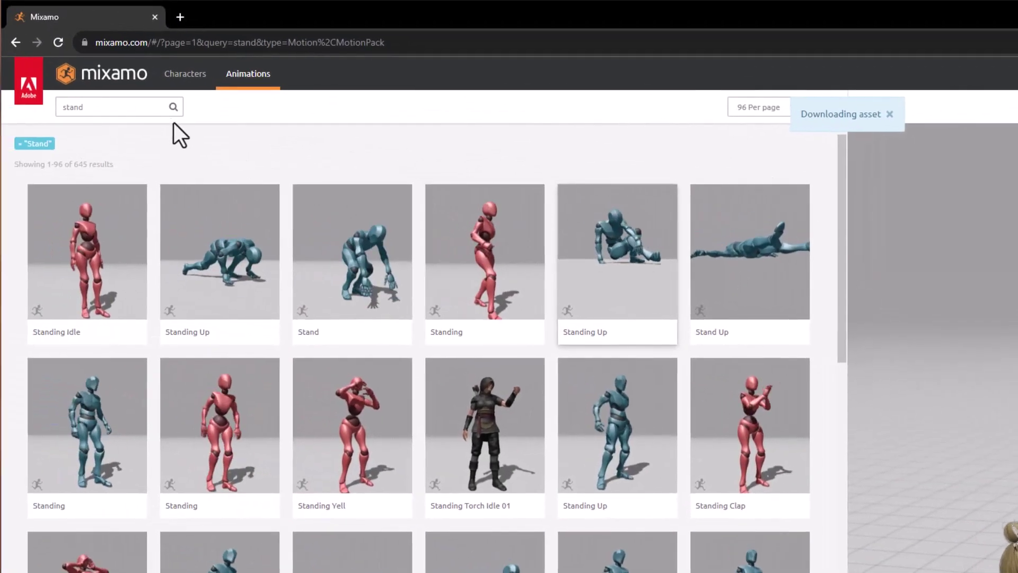
- Search the animation library for "look" and dismiss the genre suggestions
{"action": "double_click", "coordinate": [78, 106]}
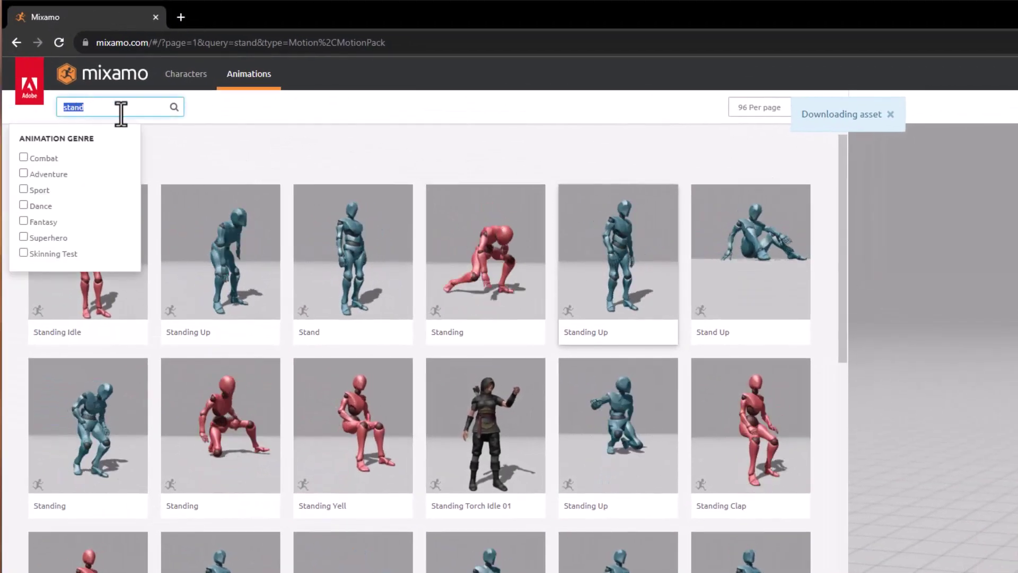
{"action": "type", "text": "lo"}
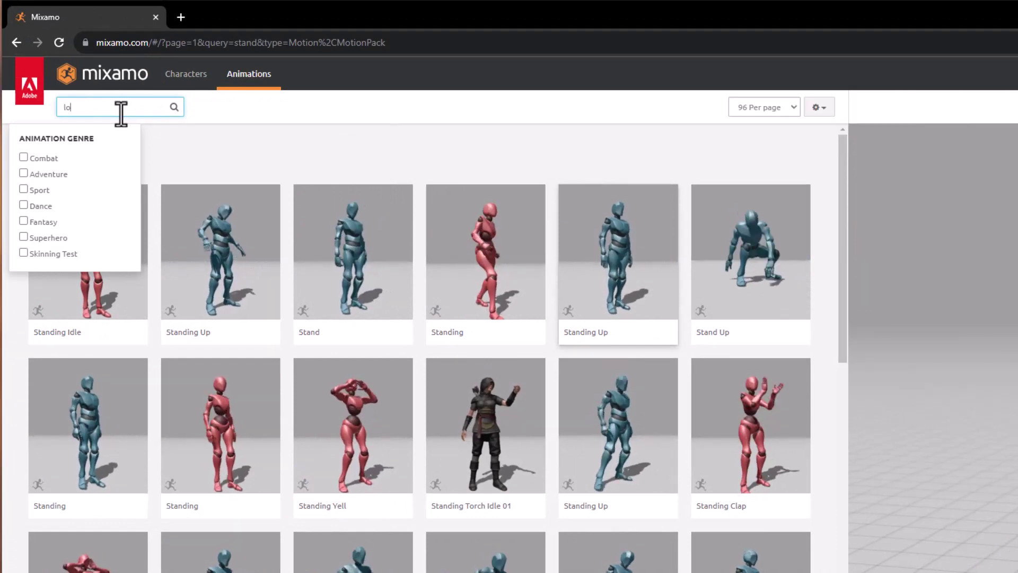
{"action": "type", "text": "ok"}
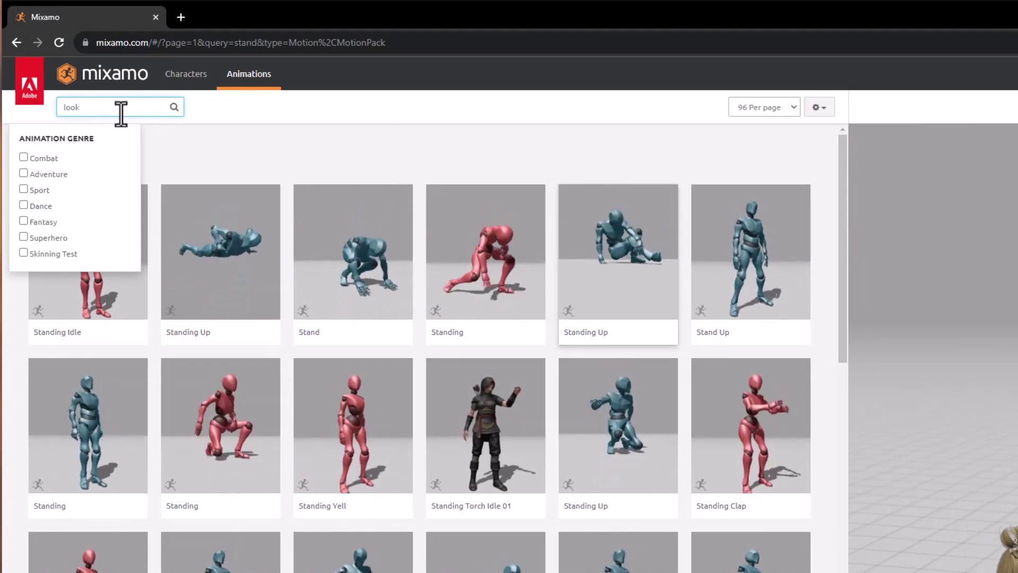
{"action": "key", "text": "Return"}
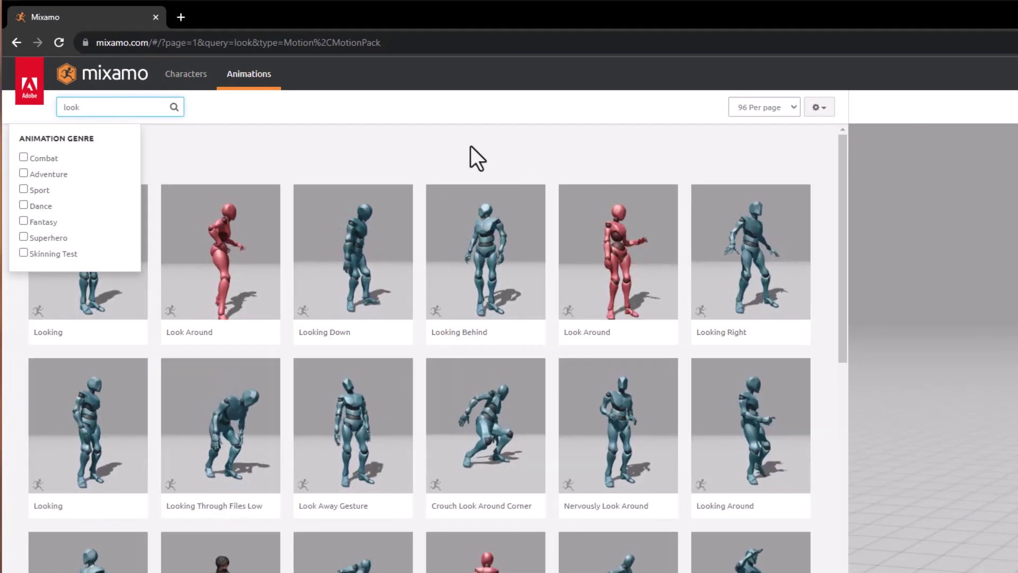
{"action": "left_click", "coordinate": [477, 158]}
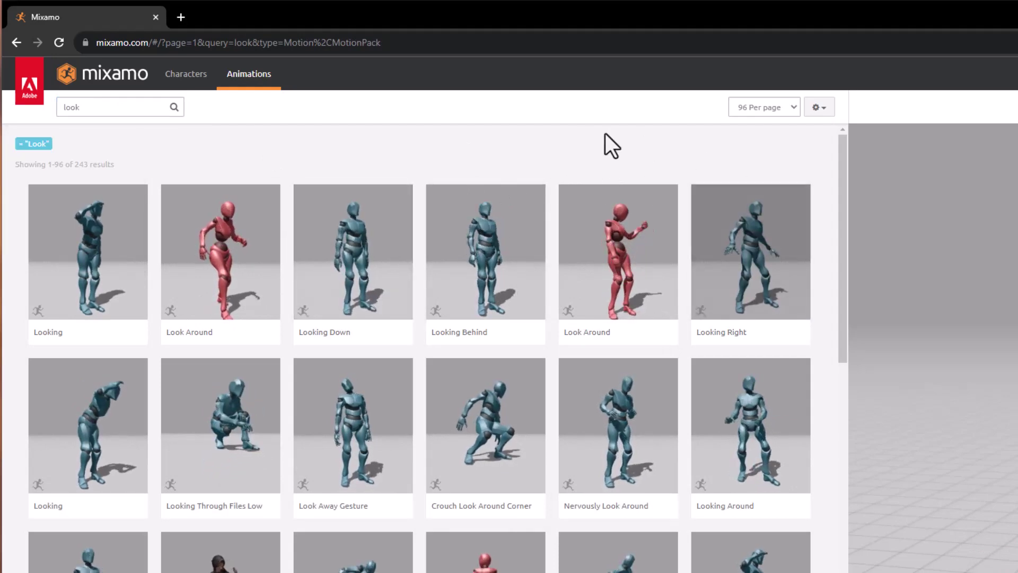
- Apply the Looking animation at the start of the second row and download it as FBX Binary without skin
{"action": "left_click", "coordinate": [106, 445]}
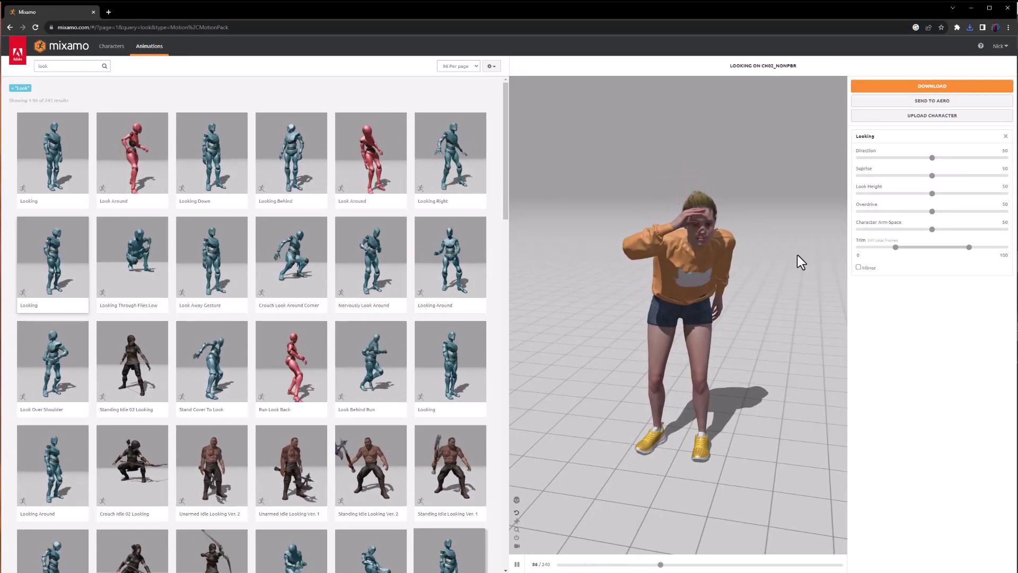
{"action": "left_click", "coordinate": [905, 85]}
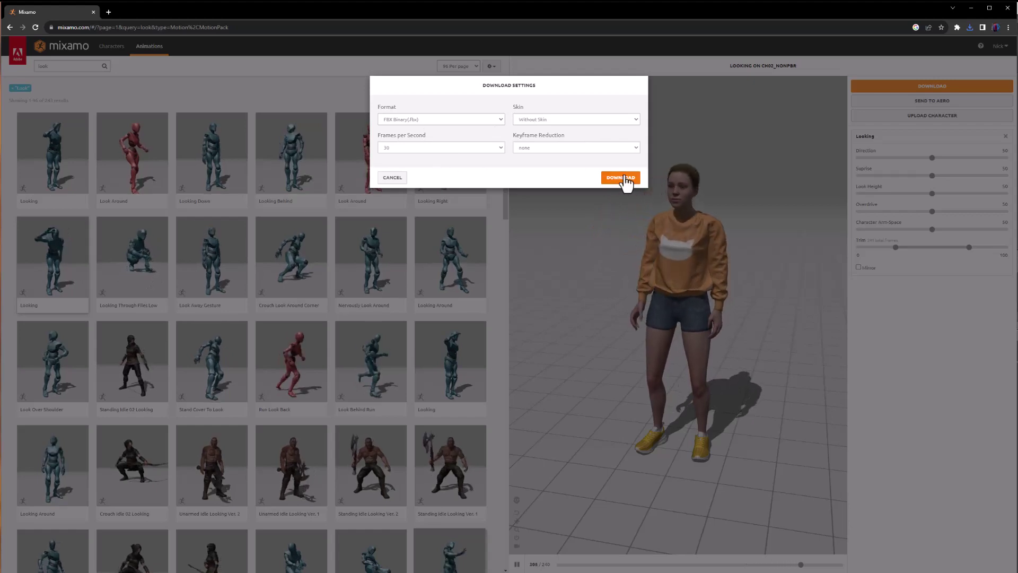
{"action": "left_click", "coordinate": [621, 178]}
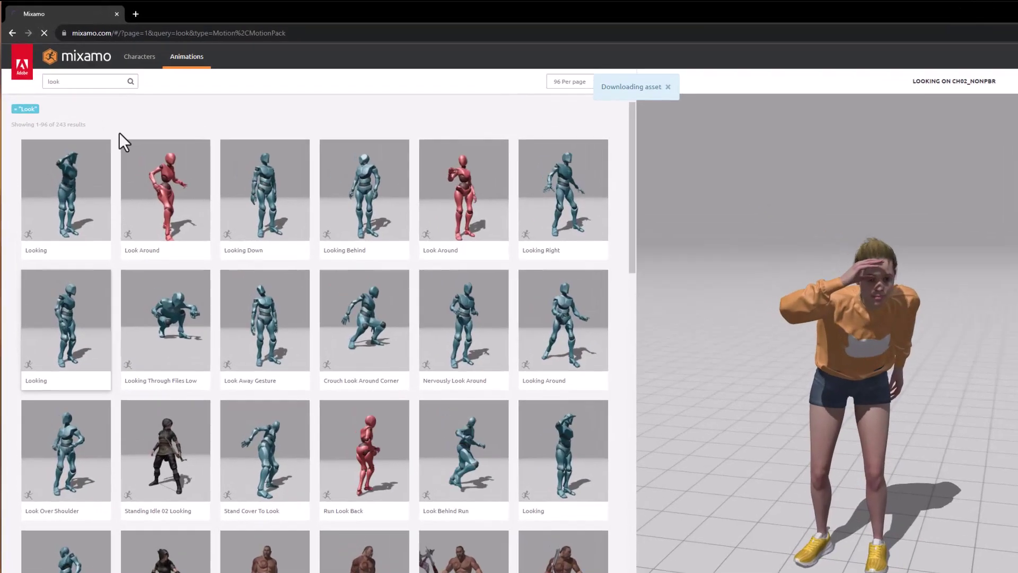
- Replace the animation search with "walk" and close the genre suggestions
{"action": "left_click", "coordinate": [83, 81]}
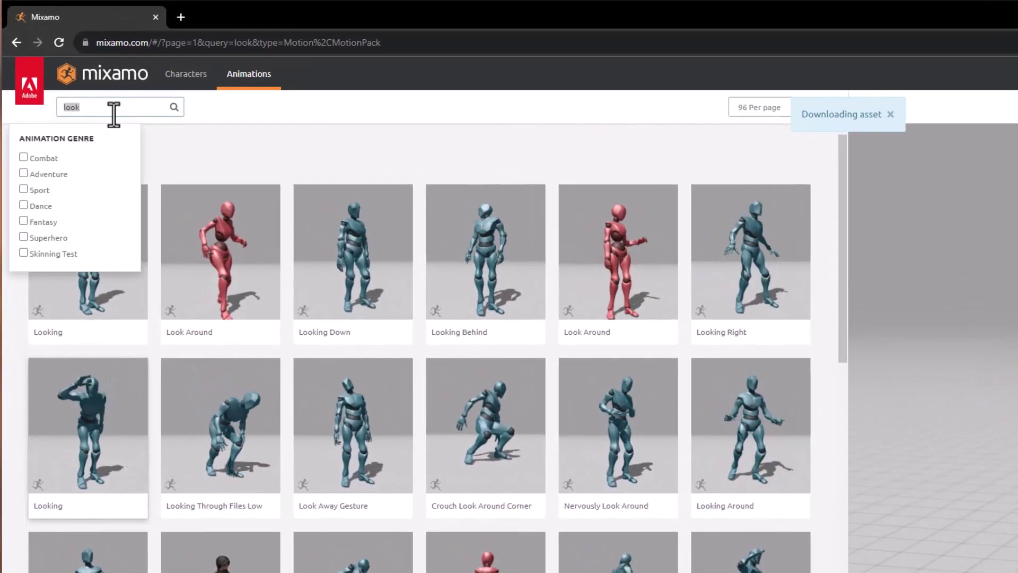
{"action": "left_click", "coordinate": [104, 111]}
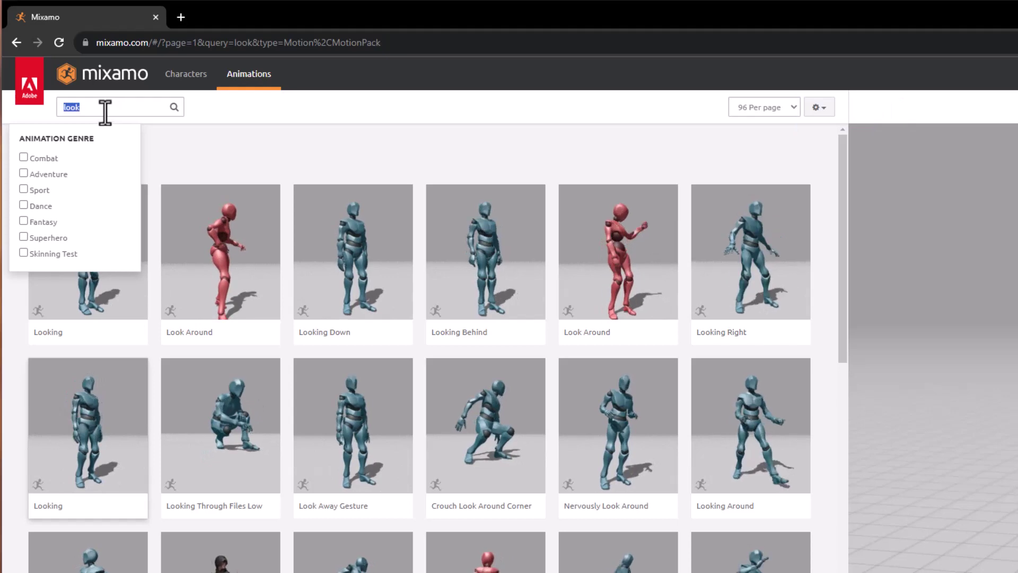
{"action": "type", "text": "walk"}
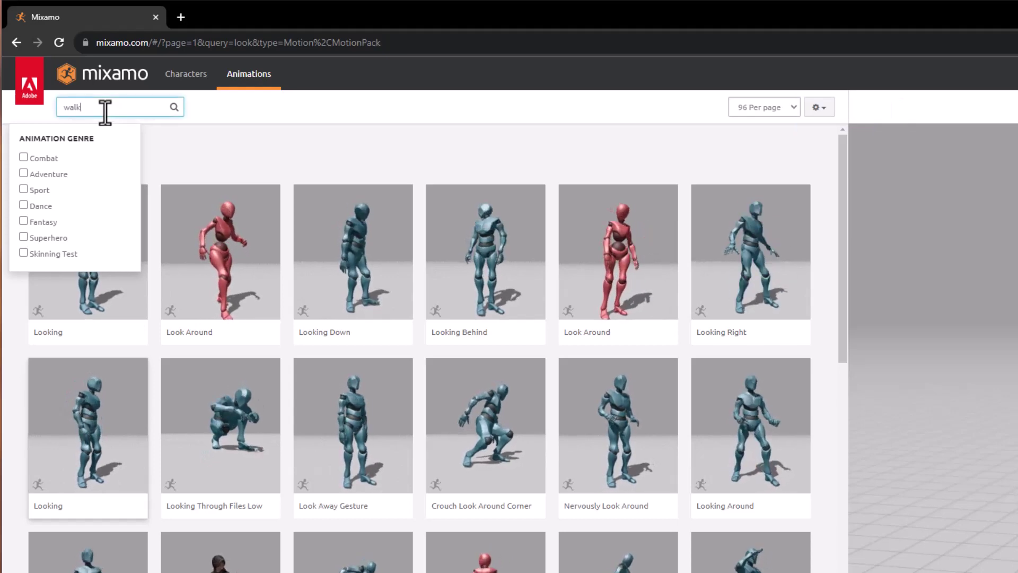
{"action": "key", "text": "Return"}
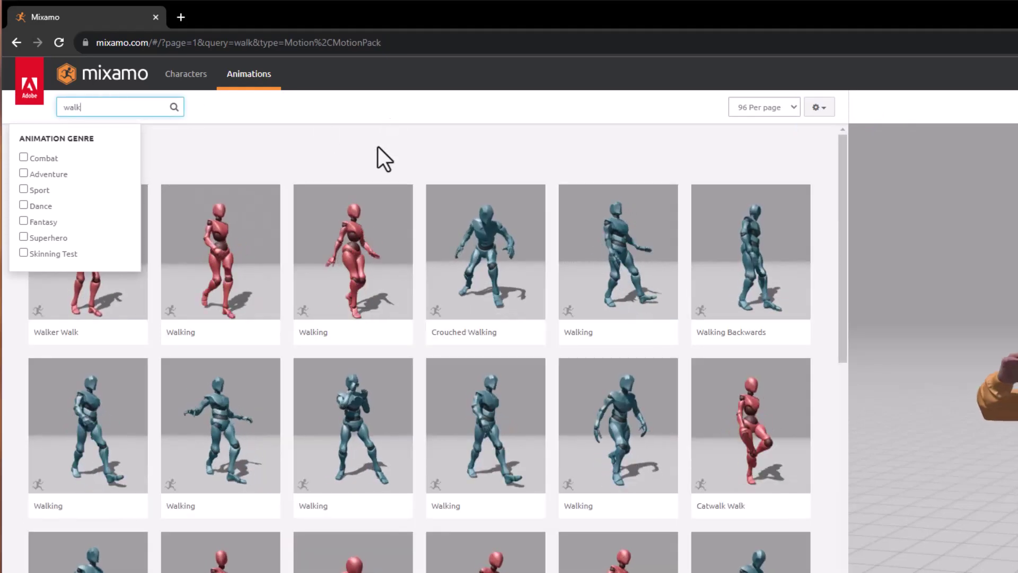
{"action": "left_click", "coordinate": [377, 149]}
- Download the fourth Walking animation in the second row as FBX Binary without skin and switch to the Mixamo downloads folder in File Explorer
{"action": "left_click", "coordinate": [371, 204]}
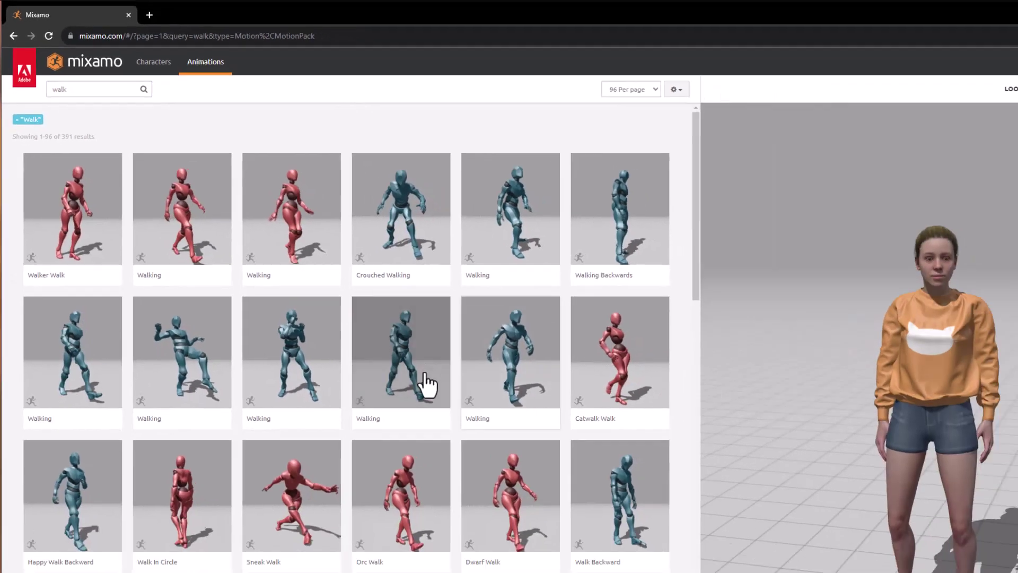
{"action": "left_click", "coordinate": [504, 462]}
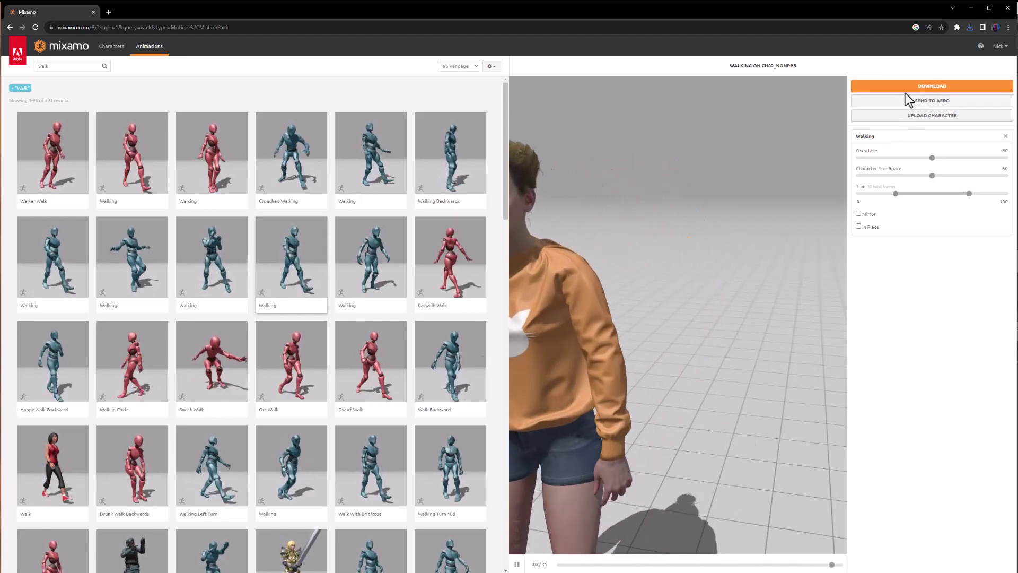
{"action": "left_click", "coordinate": [908, 88]}
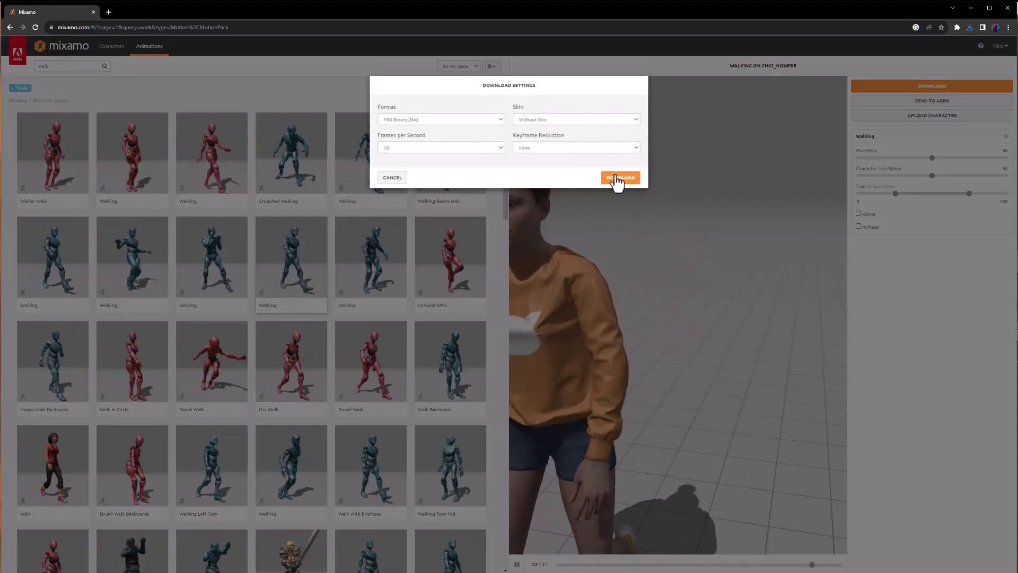
{"action": "left_click", "coordinate": [618, 172]}
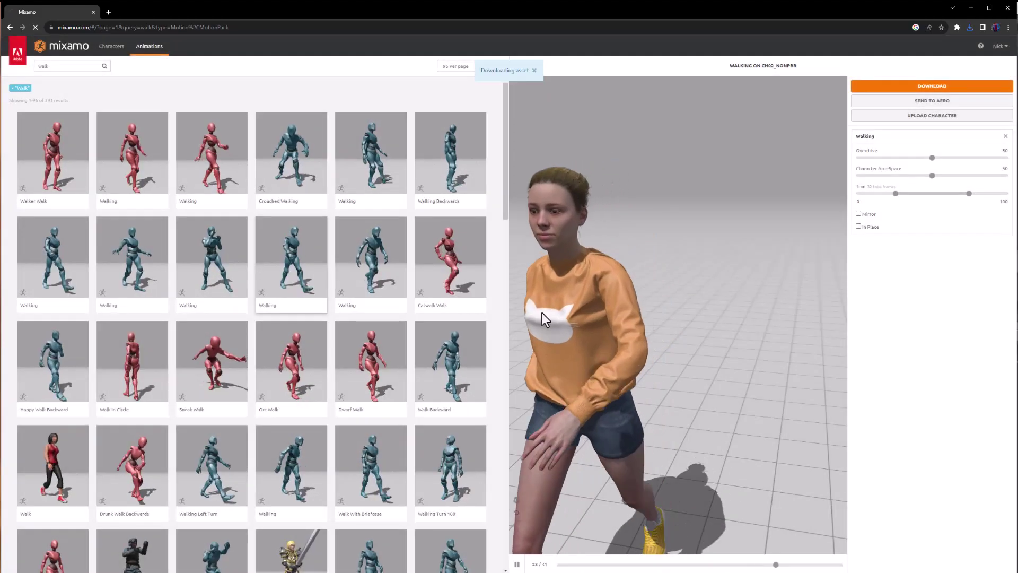
{"action": "key", "text": "alt+Tab"}
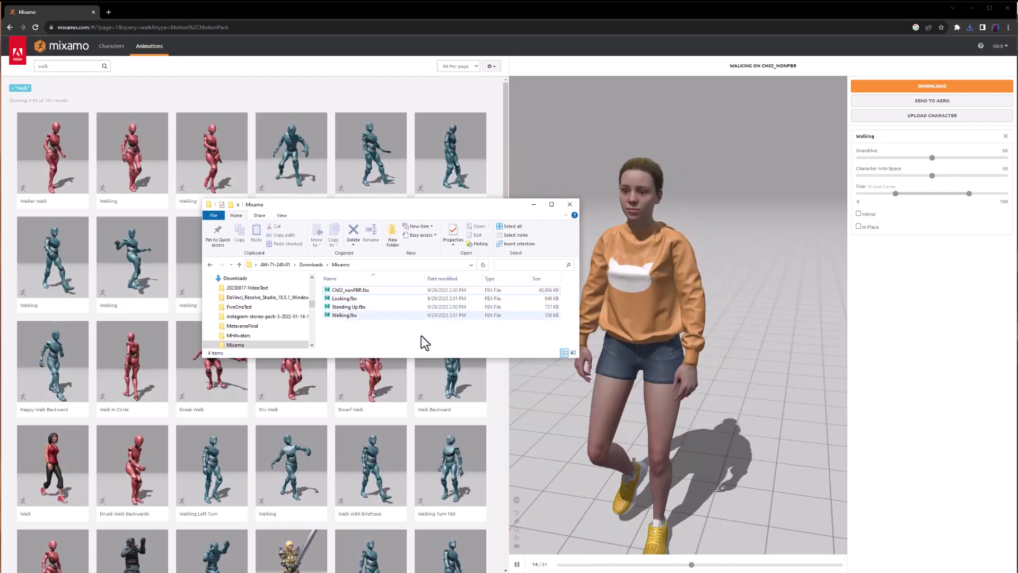
- Leave the Mixamo downloads folder and switch to the Fall2023Demos project in Unreal Engine
{"action": "left_click_drag", "start_coordinate": [472, 206], "coordinate": [325, 234]}
{"action": "left_click", "coordinate": [357, 301]}
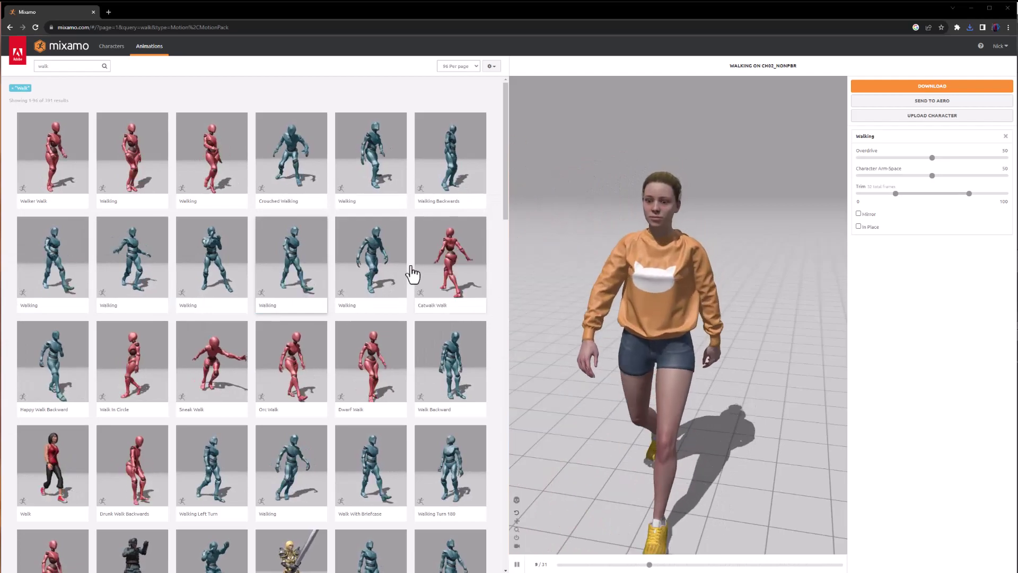
{"action": "key", "text": "alt+Tab"}
{"action": "left_click", "coordinate": [471, 346]}
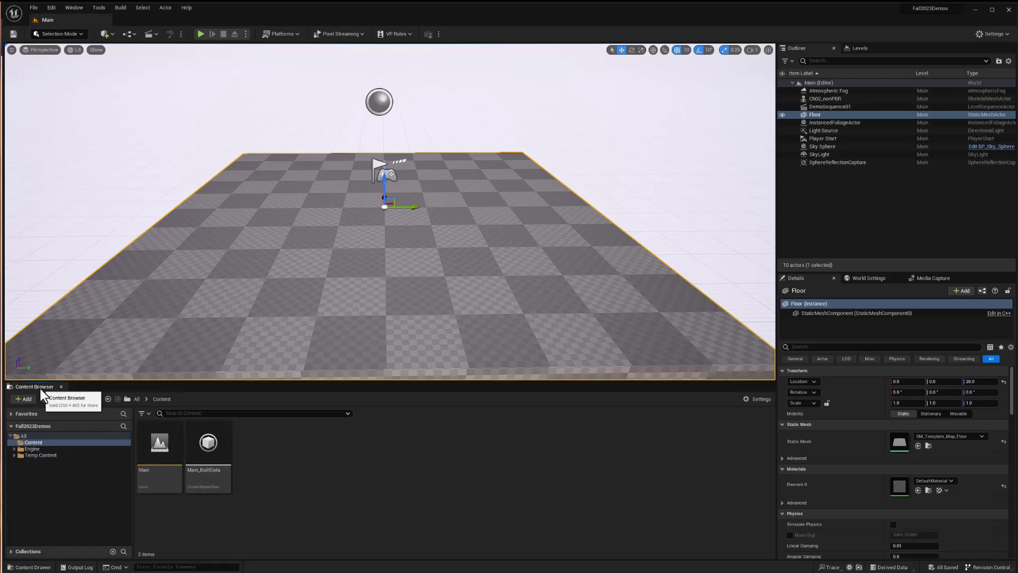
{"action": "left_click", "coordinate": [40, 567]}
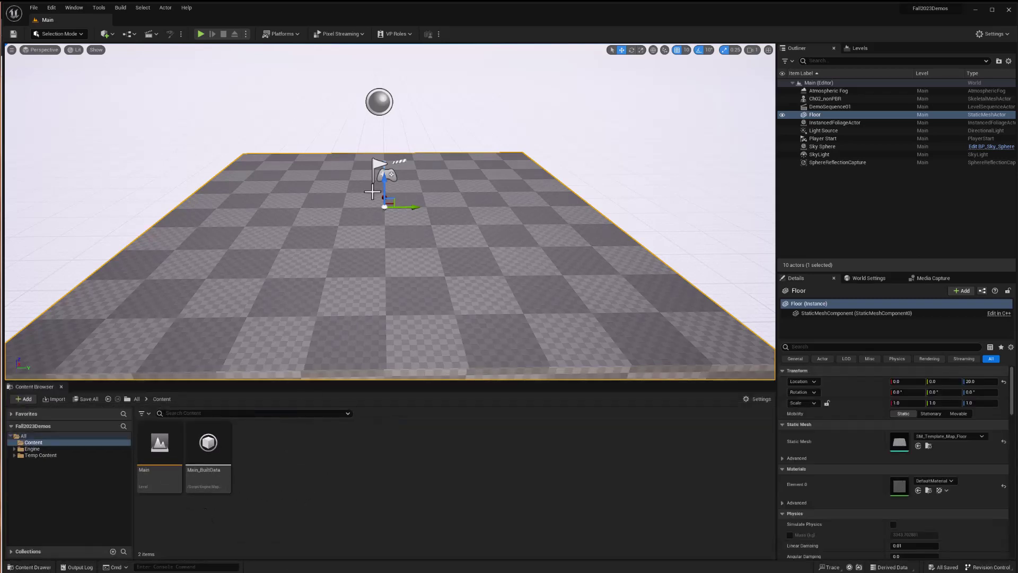
{"action": "left_click", "coordinate": [74, 8]}
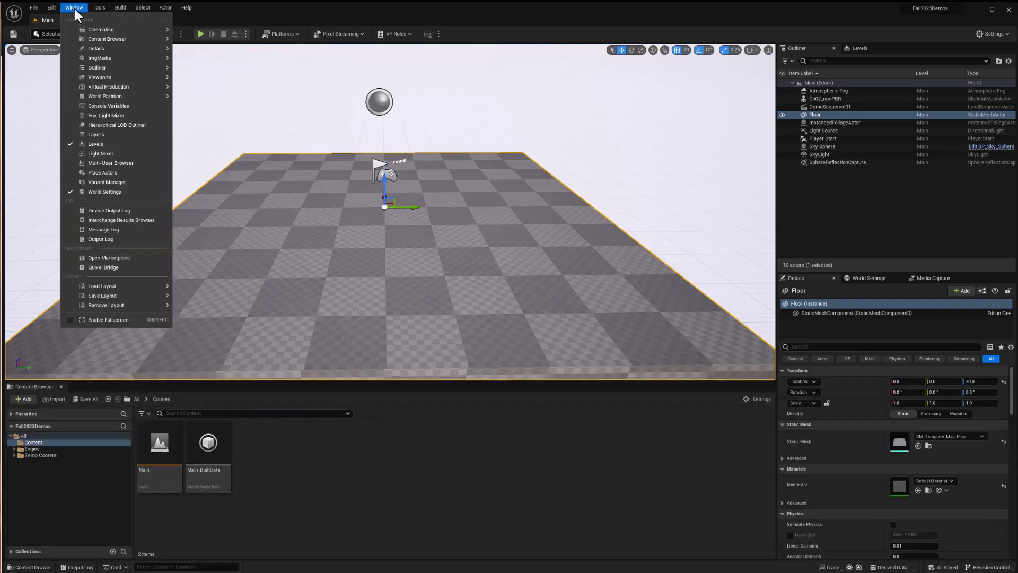
{"action": "mouse_move", "coordinate": [80, 38]}
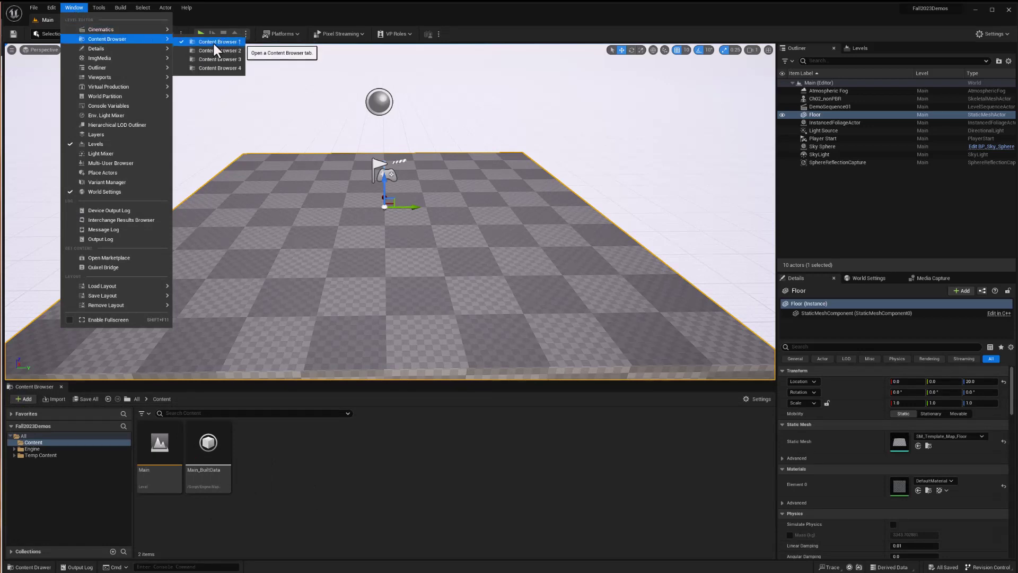
{"action": "left_click", "coordinate": [421, 458]}
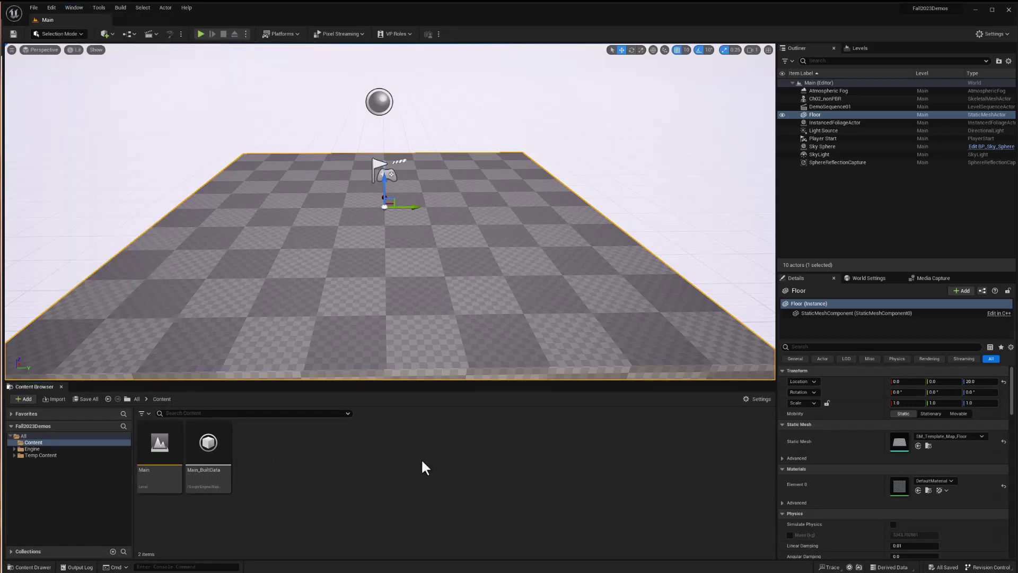
- Create a folder named Mixamo inside the project's Content folder and open it
{"action": "right_click", "coordinate": [295, 477]}
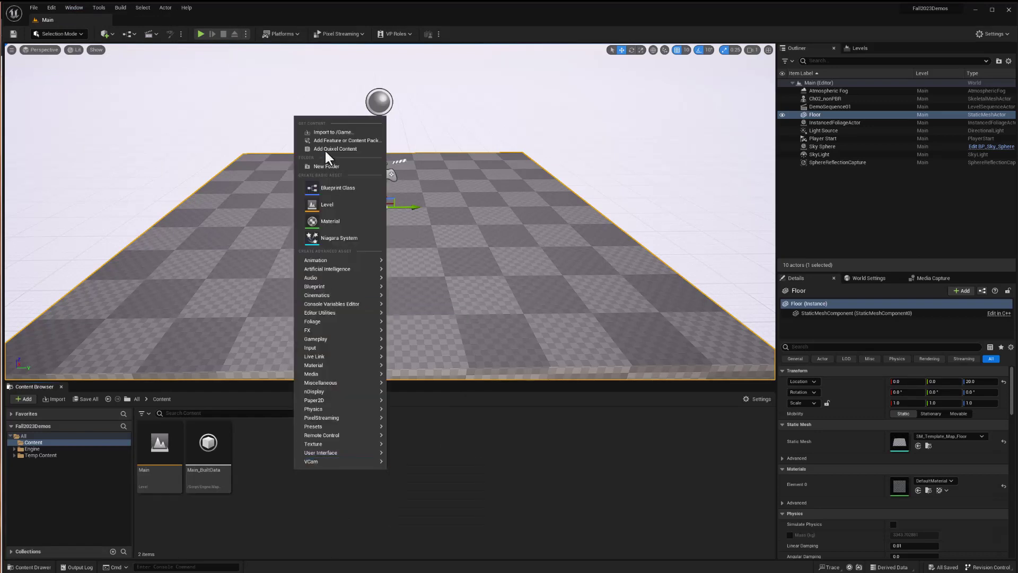
{"action": "left_click", "coordinate": [326, 166]}
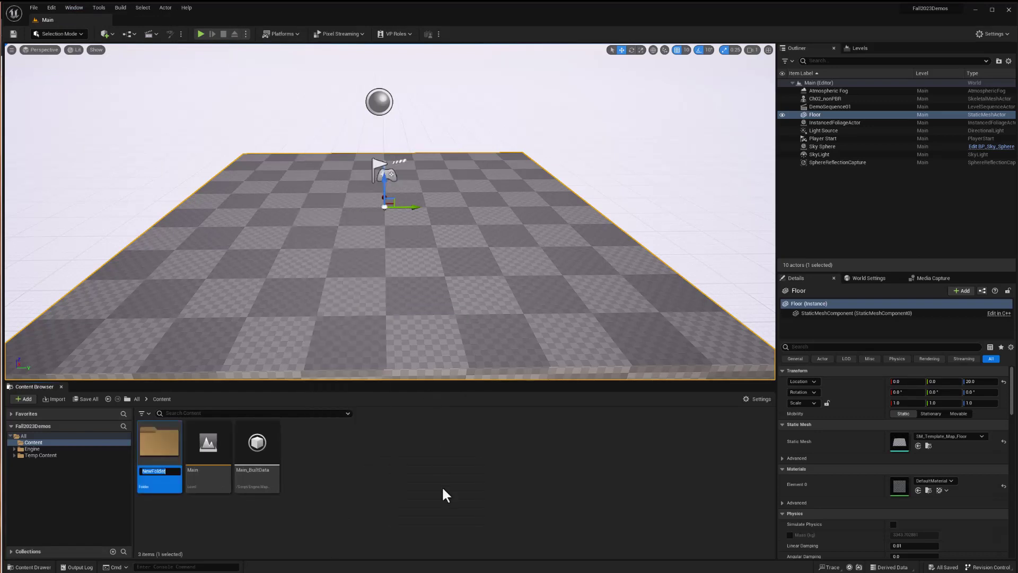
{"action": "type", "text": "Mixamo"}
{"action": "key", "text": "Return"}
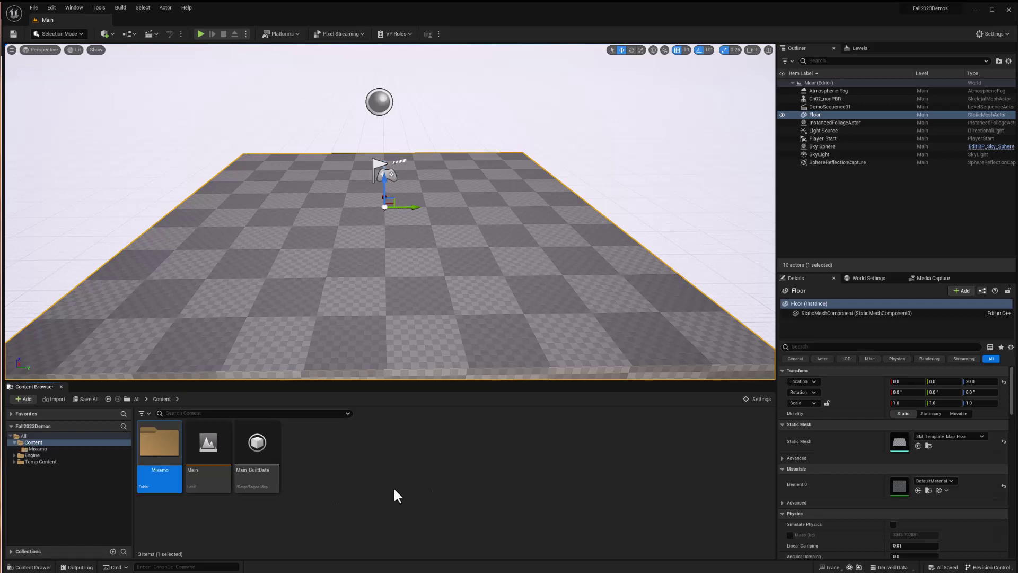
{"action": "double_click", "coordinate": [159, 456]}
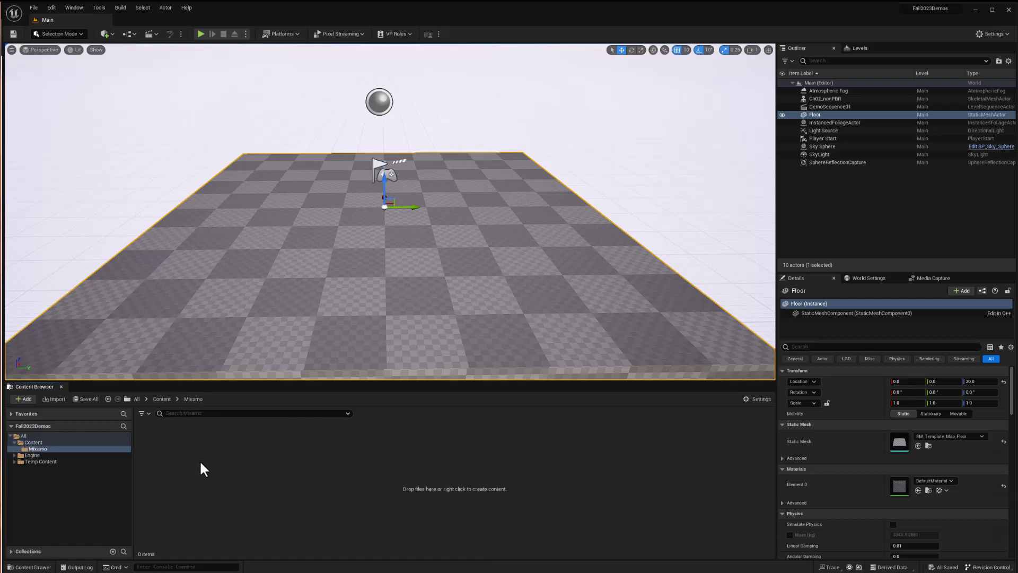
- Import Ch02_nonPBR.fbx into the Mixamo folder with the Import All option and close the message log
{"action": "right_click", "coordinate": [271, 460]}
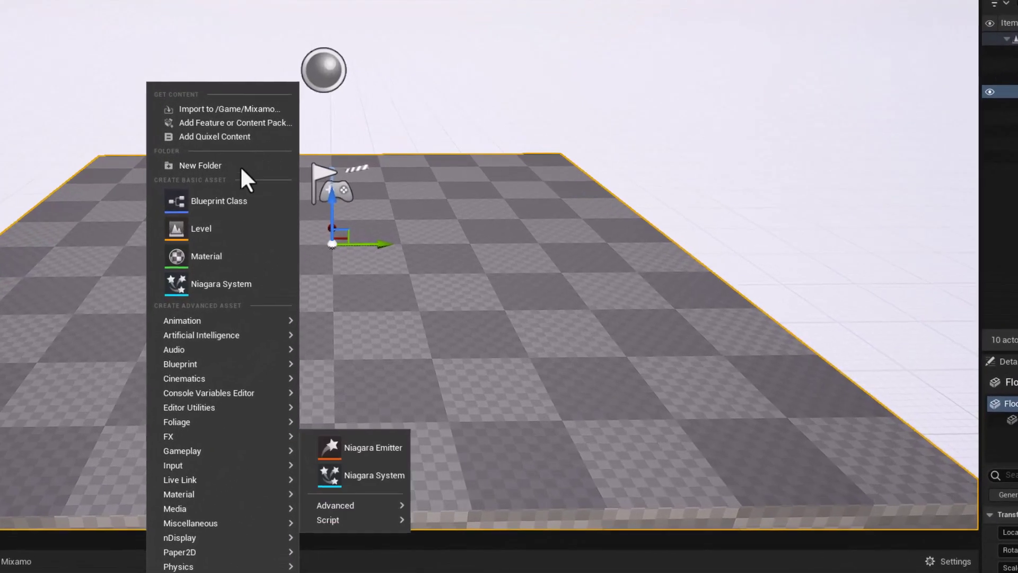
{"action": "left_click", "coordinate": [227, 109]}
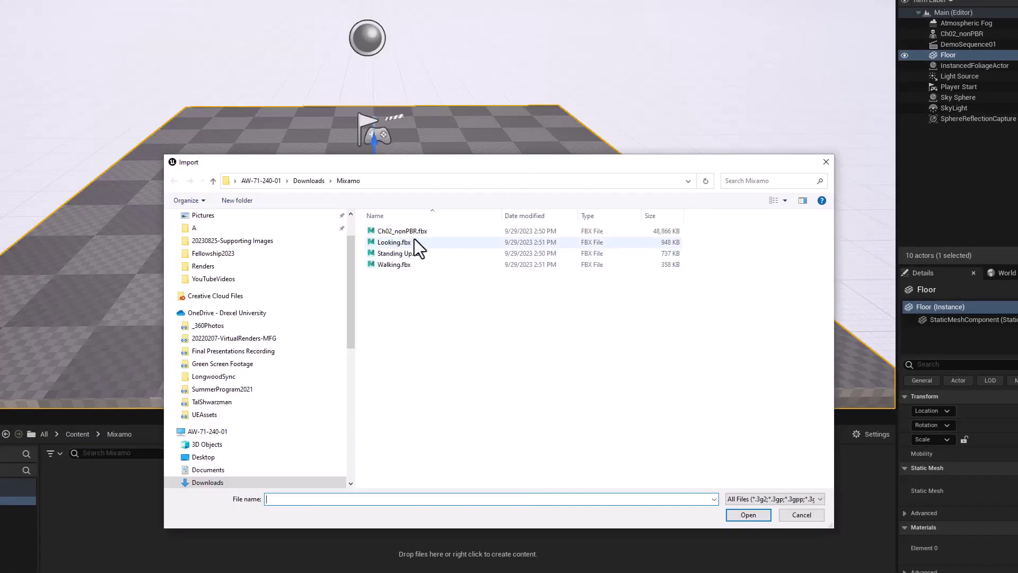
{"action": "left_click", "coordinate": [399, 232]}
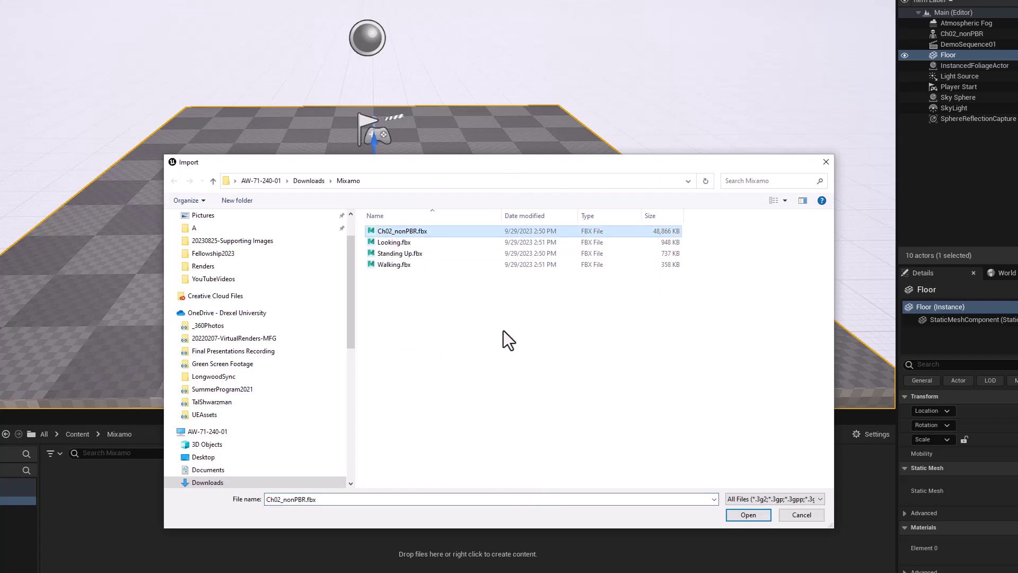
{"action": "left_click", "coordinate": [739, 514]}
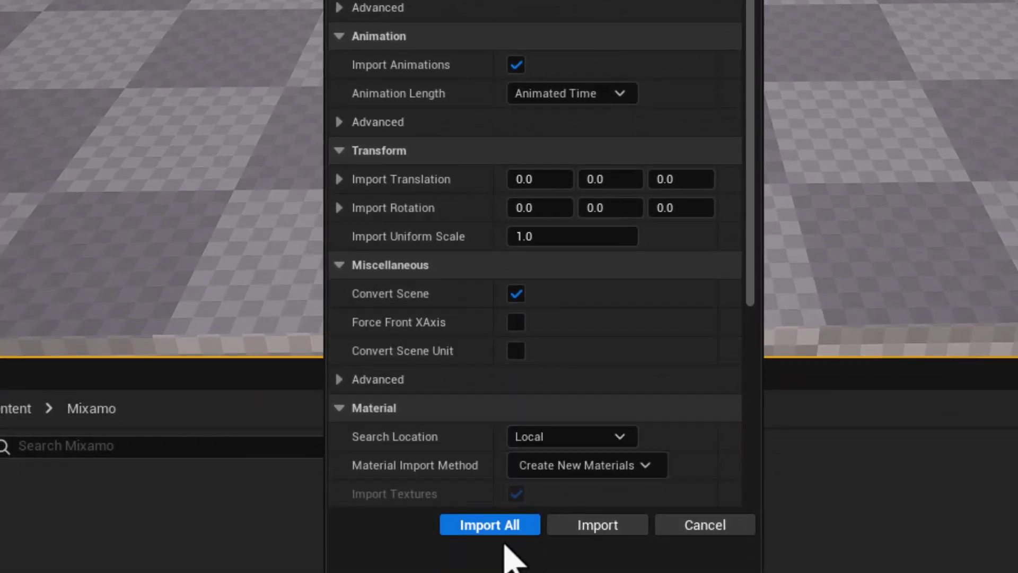
{"action": "left_click", "coordinate": [497, 530]}
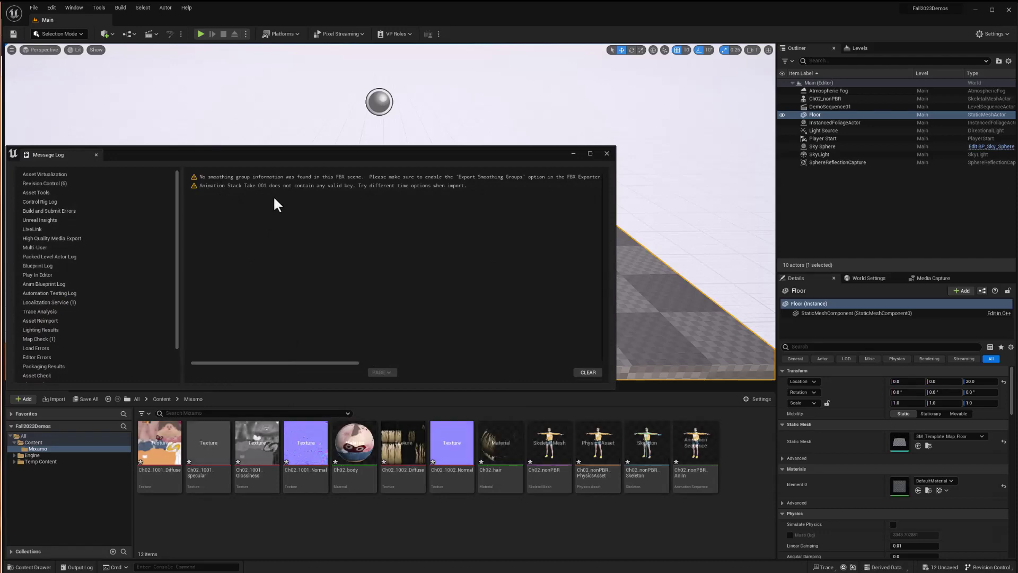
{"action": "left_click", "coordinate": [607, 153]}
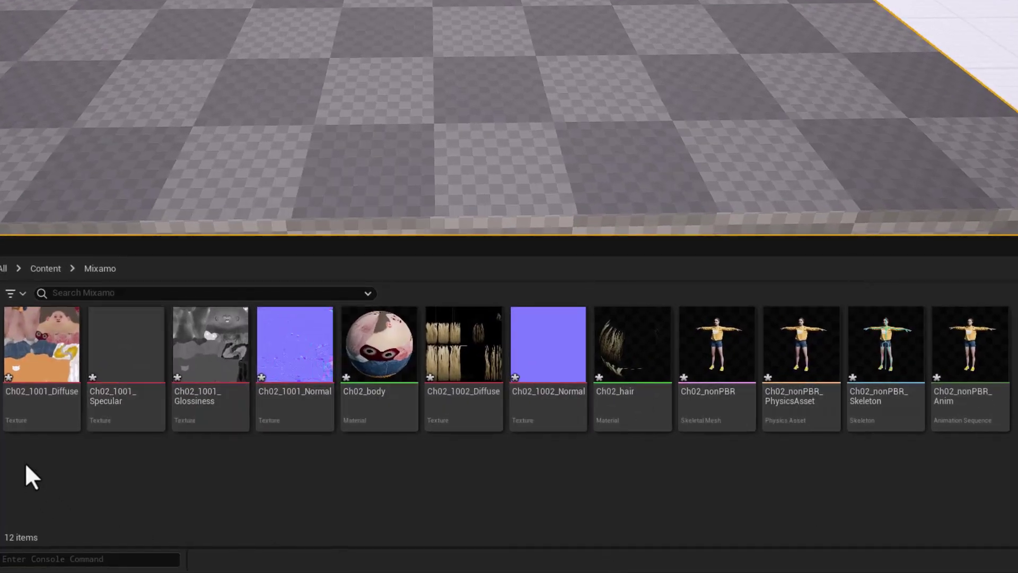
- Save all the newly imported Ch02 textures, materials, mesh, skeleton and animation assets
{"action": "mouse_move", "coordinate": [59, 430]}
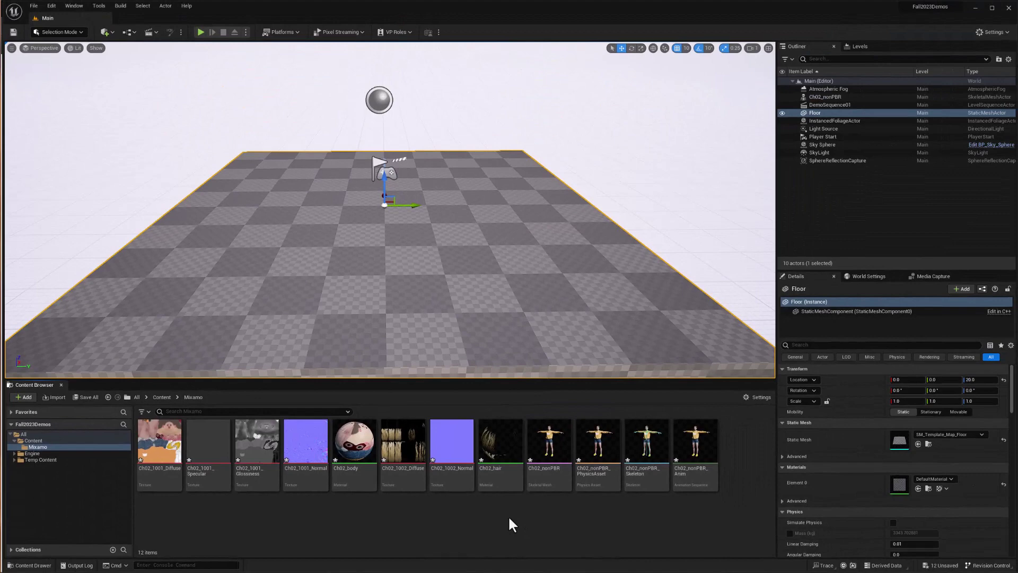
{"action": "left_click", "coordinate": [87, 397]}
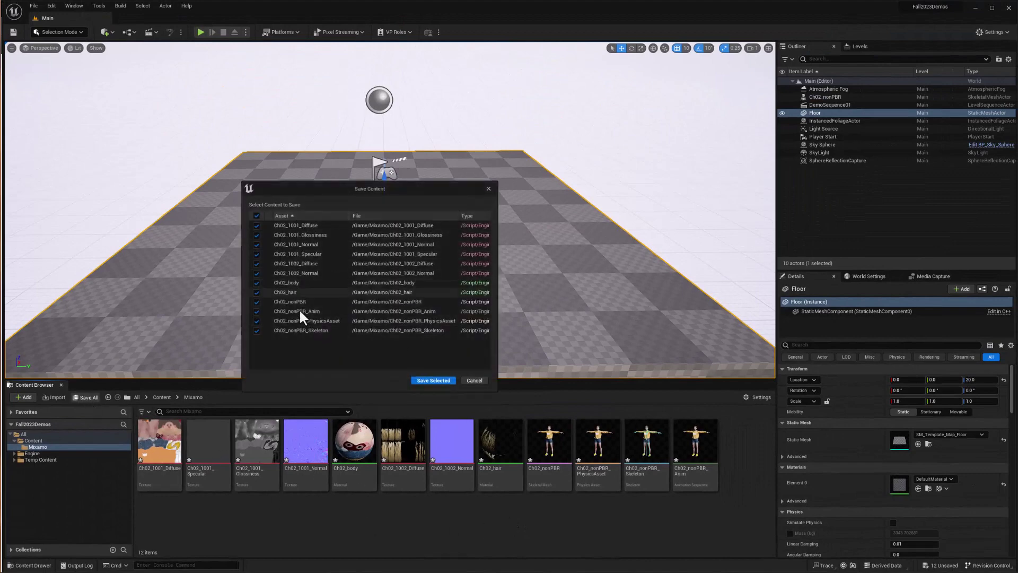
{"action": "left_click", "coordinate": [434, 380]}
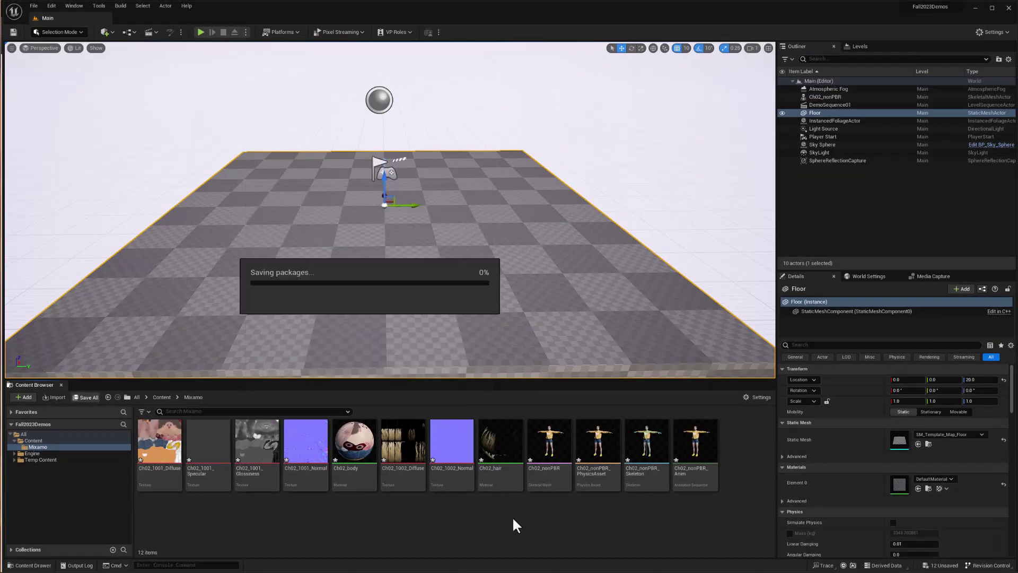
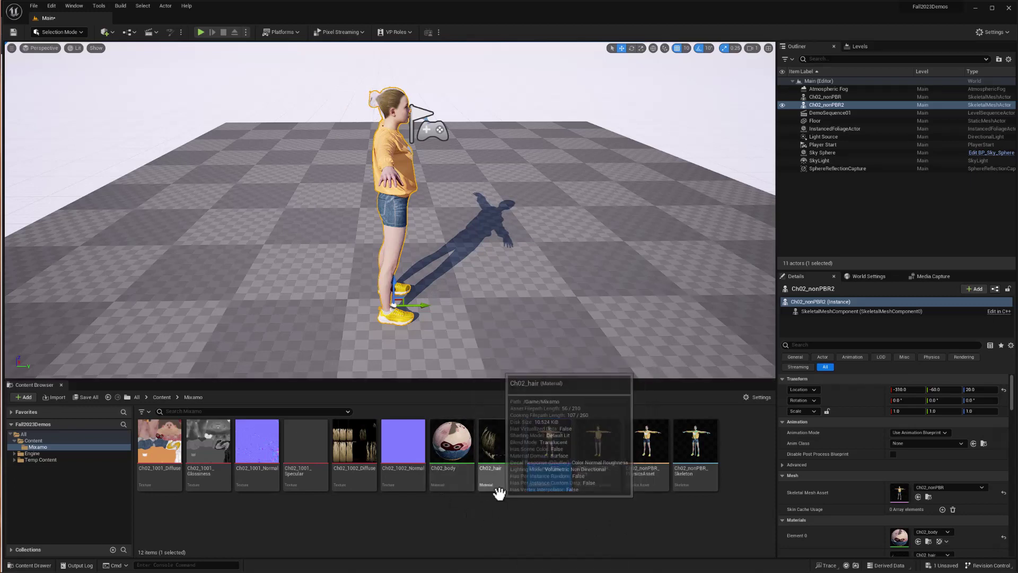
- Open the Ch02_hair material in the material editor, and move and enlarge its window
{"action": "mouse_move", "coordinate": [493, 445]}
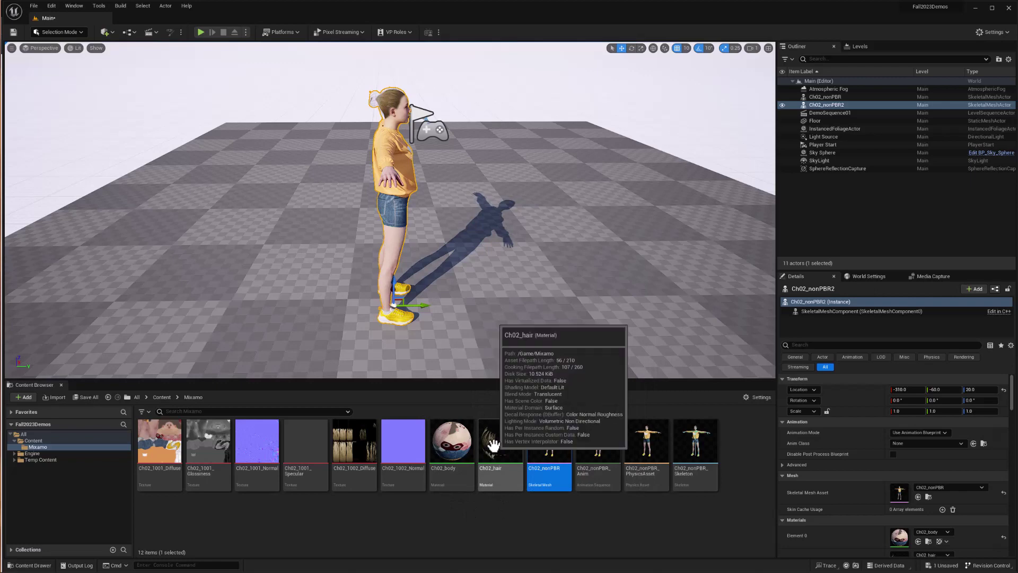
{"action": "double_click", "coordinate": [493, 445]}
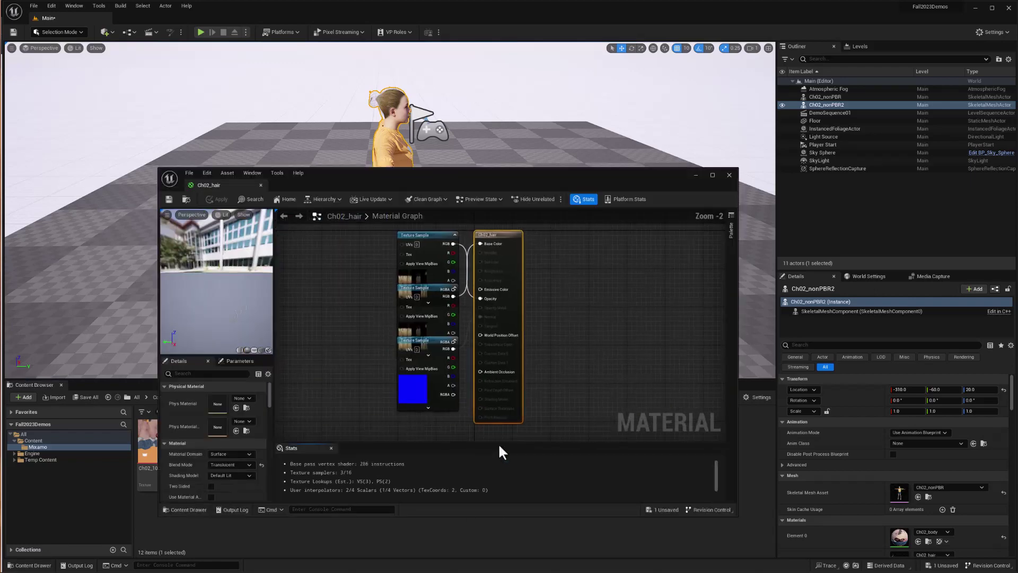
{"action": "left_click_drag", "start_coordinate": [475, 177], "coordinate": [441, 90]}
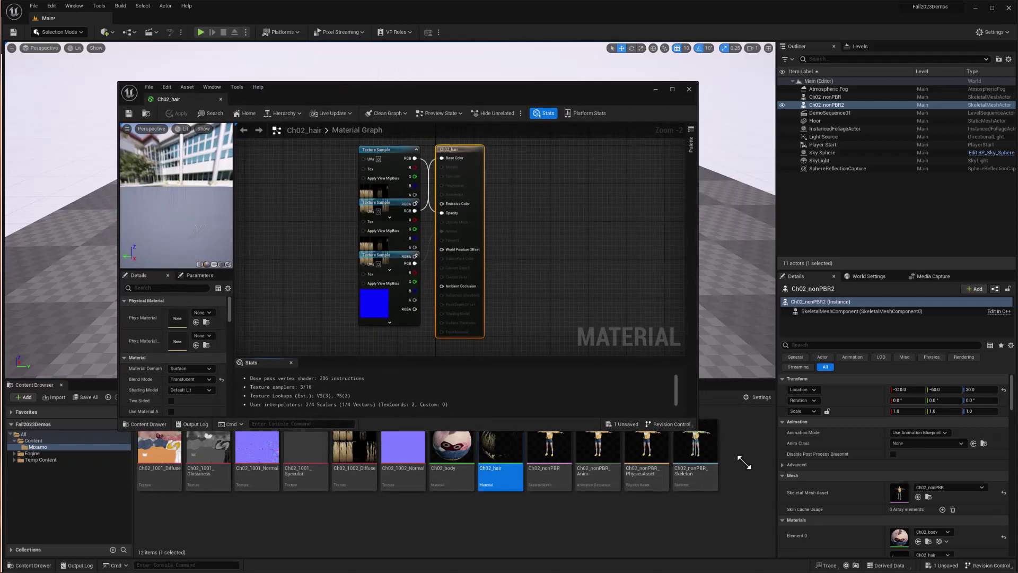
{"action": "left_click_drag", "start_coordinate": [697, 429], "coordinate": [831, 508]}
- Spread out the three Texture Sample nodes and connect the topmost one's alpha output to the Ch02_hair Opacity input
{"action": "left_click_drag", "start_coordinate": [406, 257], "coordinate": [336, 289]}
{"action": "left_click_drag", "start_coordinate": [407, 200], "coordinate": [308, 143]}
{"action": "left_click_drag", "start_coordinate": [413, 182], "coordinate": [301, 259]}
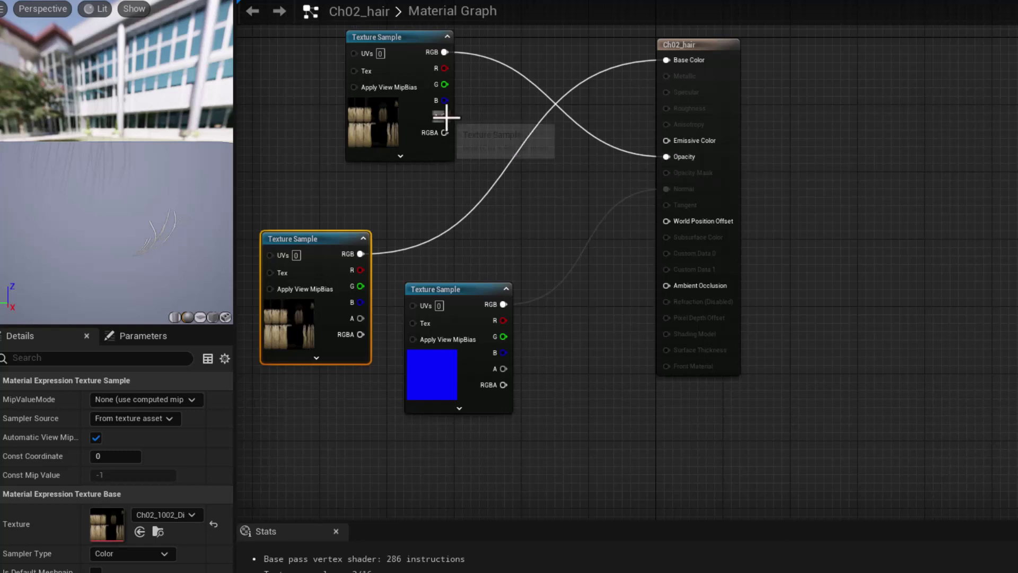
{"action": "left_click_drag", "start_coordinate": [445, 117], "coordinate": [675, 157]}
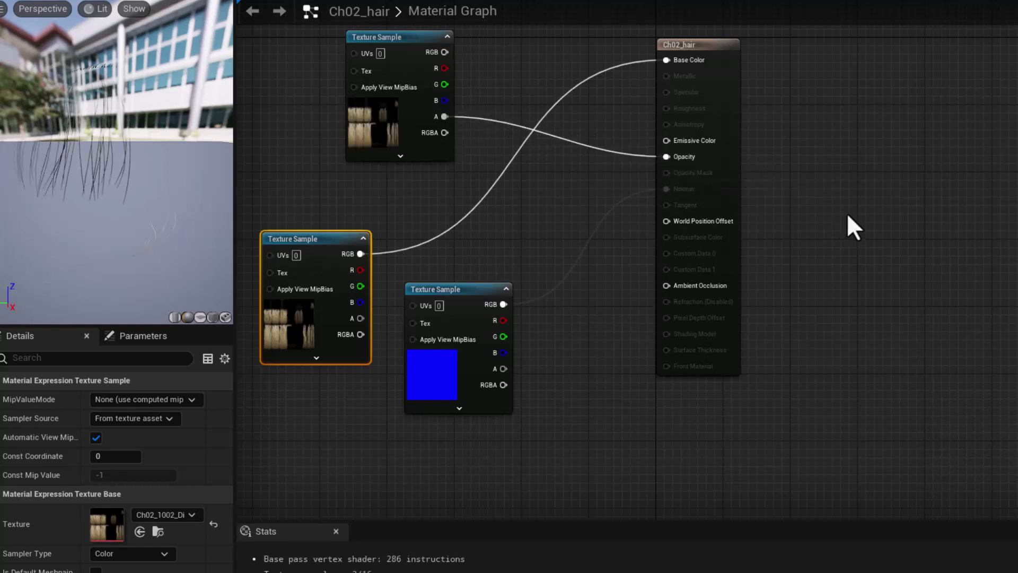
{"action": "mouse_move", "coordinate": [144, 173]}
{"action": "left_mouse_down"}
{"action": "mouse_move", "coordinate": [113, 174]}
{"action": "mouse_move", "coordinate": [161, 173]}
{"action": "left_mouse_up"}
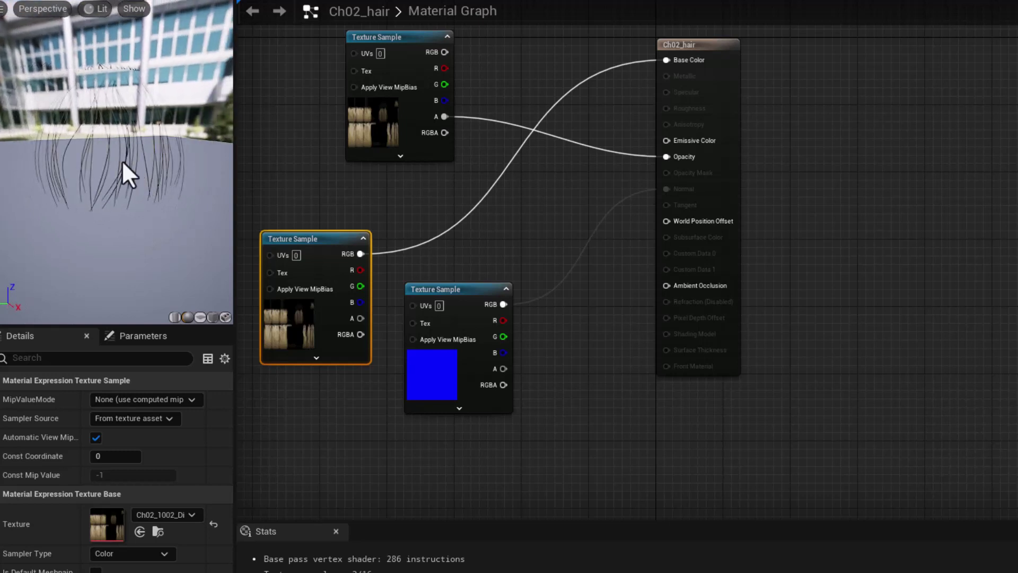
- Make the Ch02_hair material two-sided, save it and close the material editor
{"action": "left_click", "coordinate": [700, 47]}
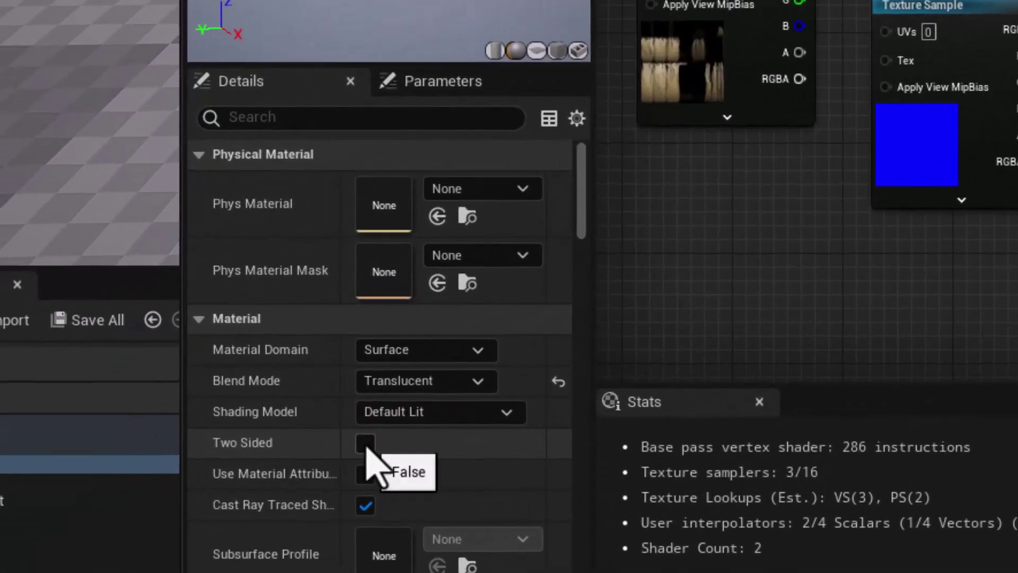
{"action": "left_click", "coordinate": [366, 443]}
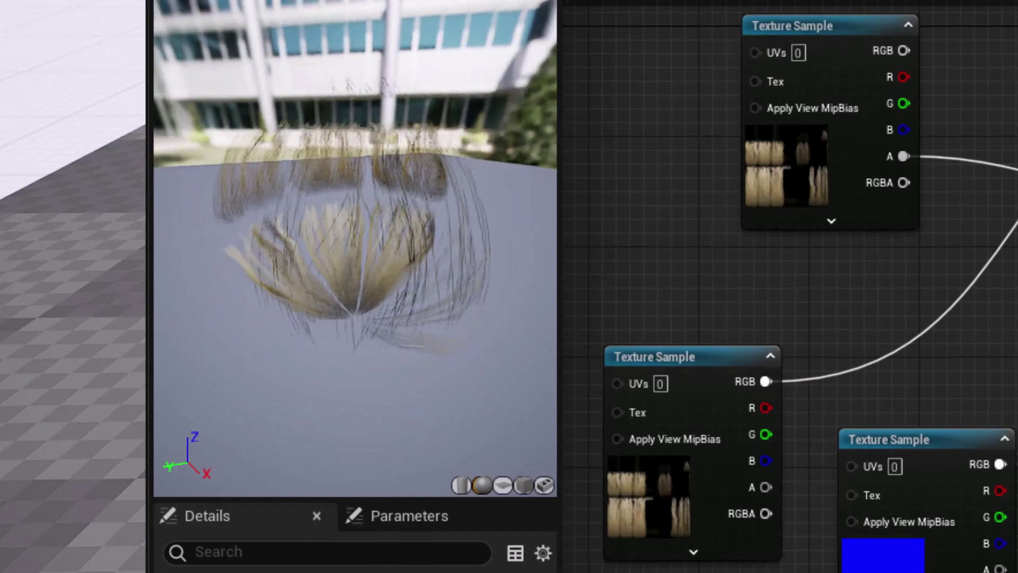
{"action": "left_click_drag", "start_coordinate": [332, 268], "coordinate": [382, 268]}
{"action": "mouse_move", "coordinate": [325, 156]}
{"action": "left_mouse_down"}
{"action": "mouse_move", "coordinate": [356, 157]}
{"action": "mouse_move", "coordinate": [325, 156]}
{"action": "left_mouse_up"}
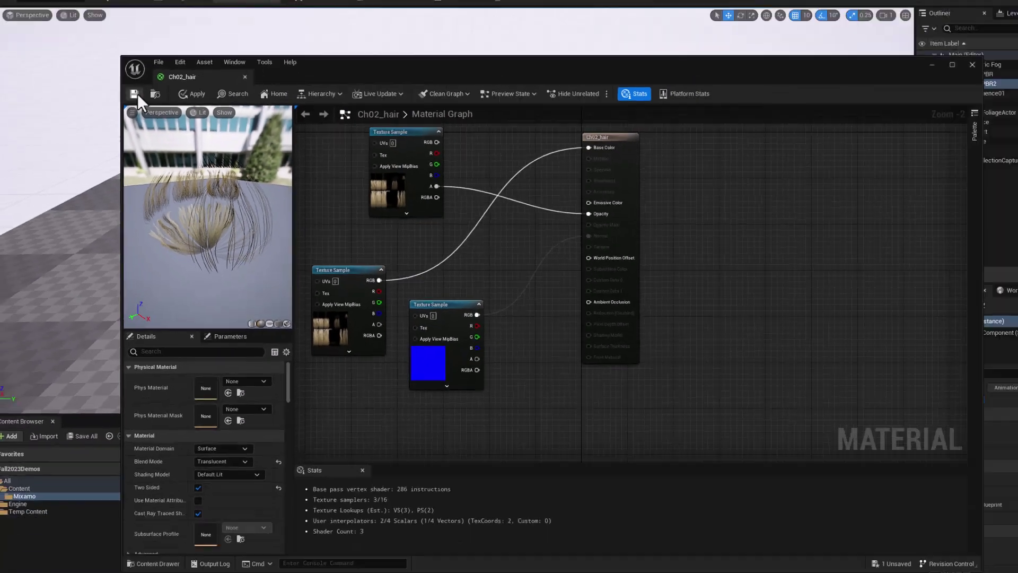
{"action": "key", "text": "ctrl+s"}
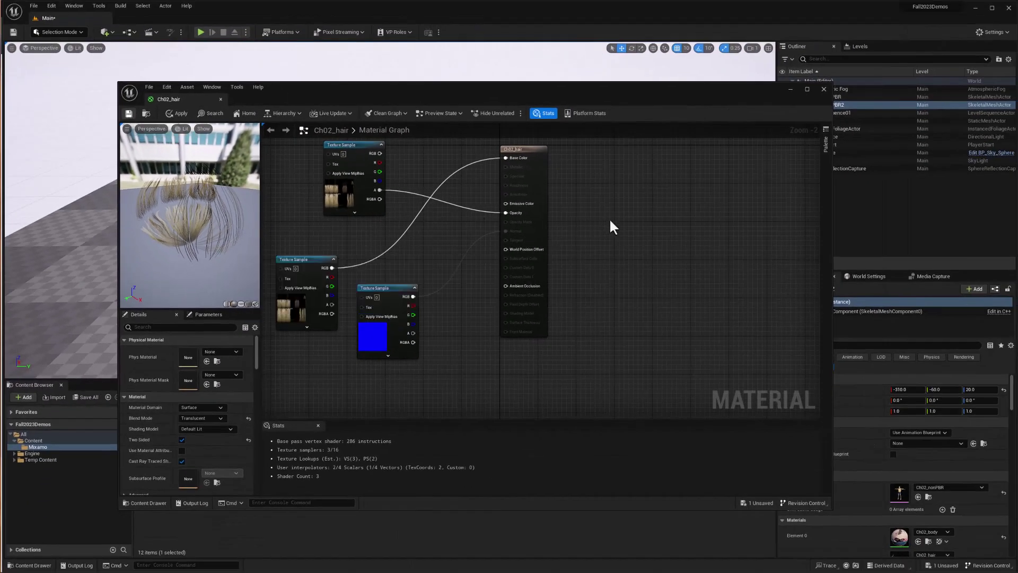
{"action": "left_click", "coordinate": [823, 89]}
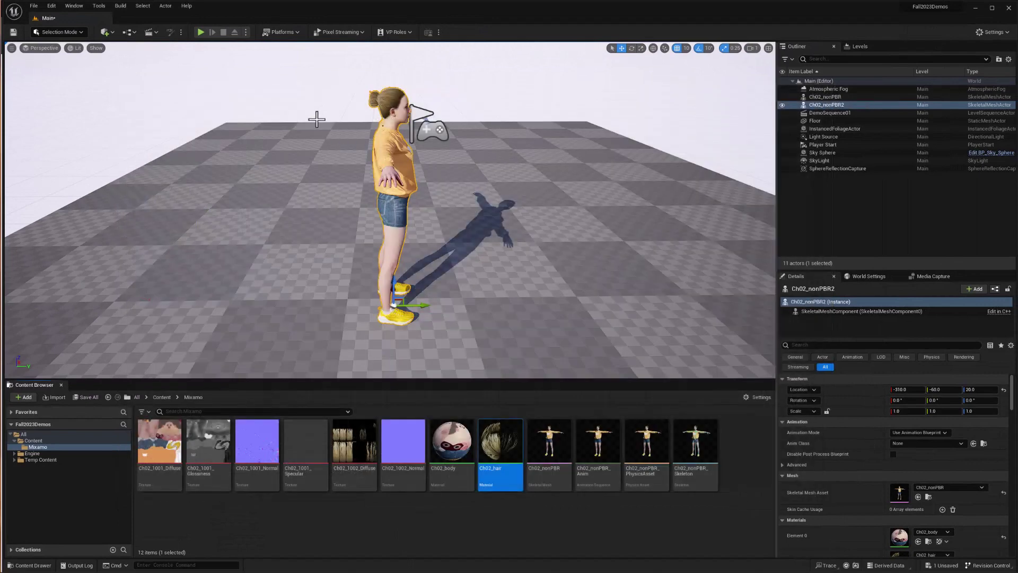
- Examine the character's hair and full figure in the viewport from several angles
{"action": "right_click_drag", "start_coordinate": [377, 91], "coordinate": [380, 90]}
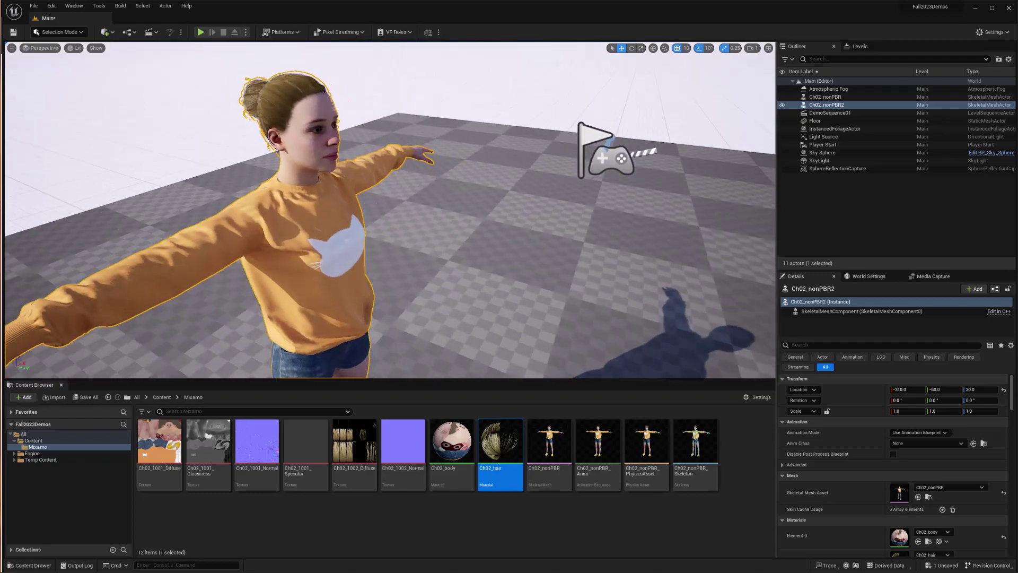
{"action": "key", "text": "f"}
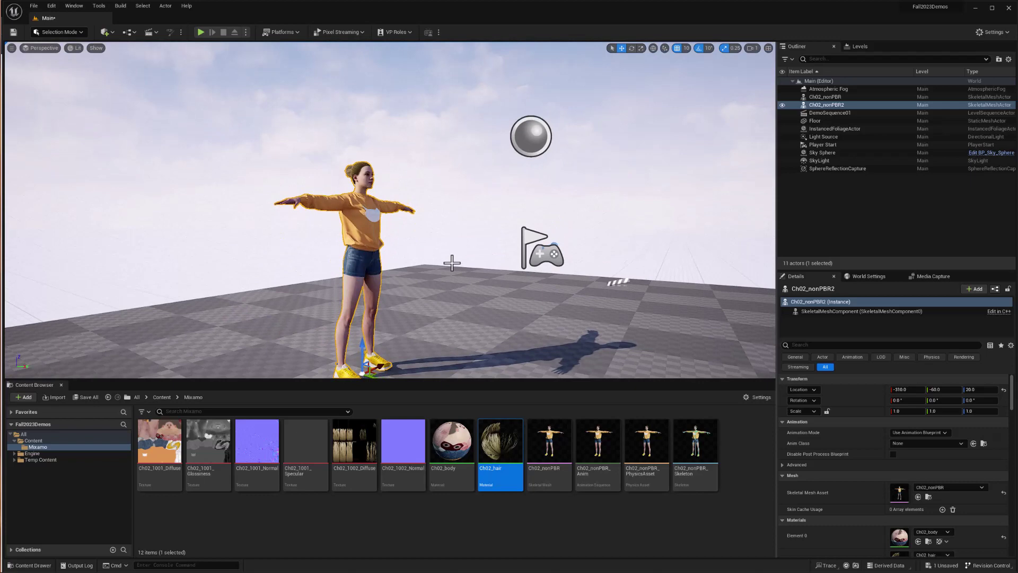
{"action": "right_click_drag", "start_coordinate": [449, 272], "coordinate": [450, 286]}
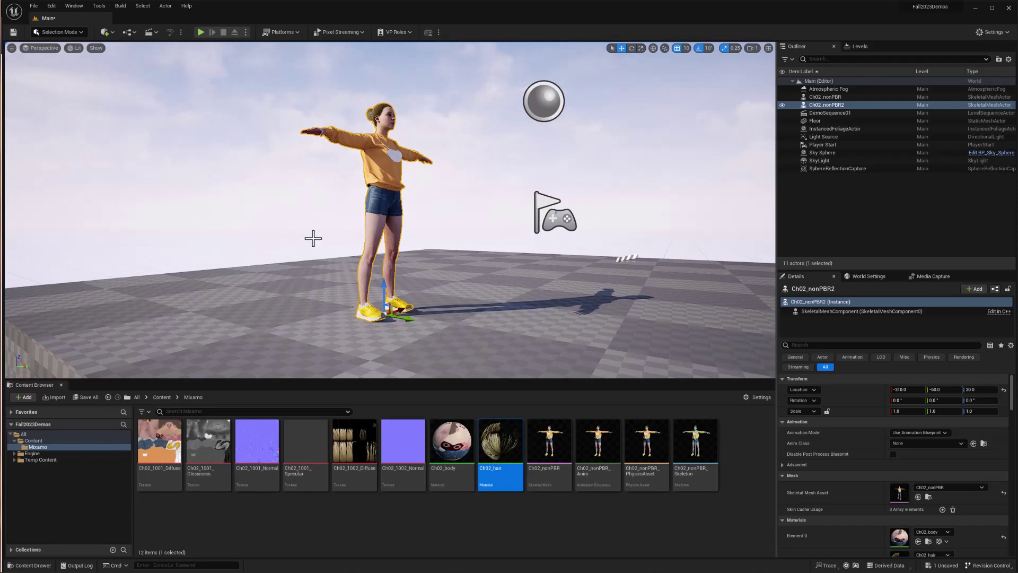
{"action": "mouse_move", "coordinate": [311, 211]}
{"action": "left_mouse_down", "text": "alt"}
{"action": "mouse_move", "coordinate": [371, 212]}
{"action": "mouse_move", "coordinate": [297, 212]}
{"action": "left_mouse_up", "text": "alt"}
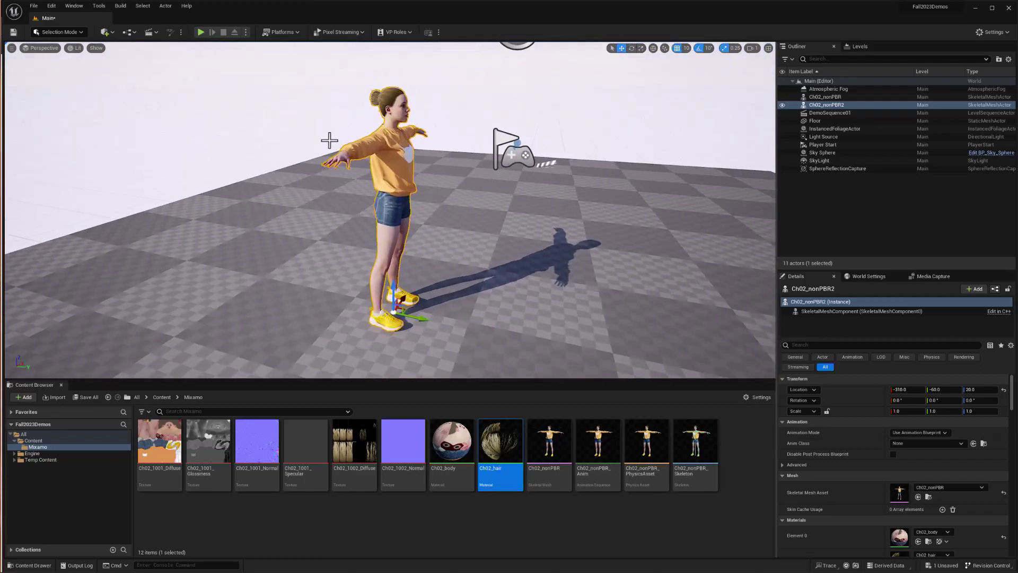
{"action": "mouse_move", "coordinate": [305, 266]}
{"action": "left_mouse_down", "text": "alt"}
{"action": "mouse_move", "coordinate": [360, 265]}
{"action": "mouse_move", "coordinate": [323, 266]}
{"action": "left_mouse_up", "text": "alt"}
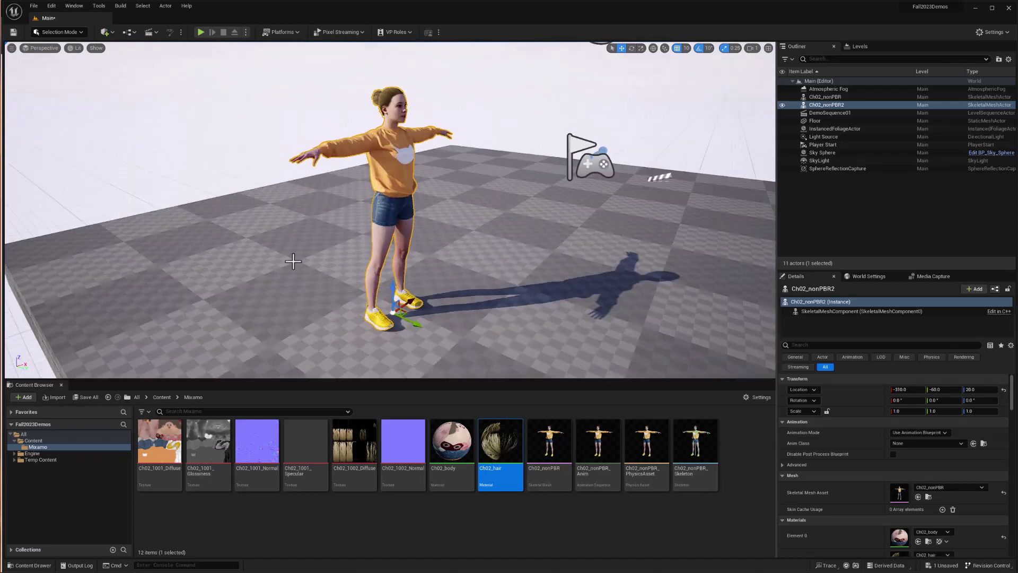
{"action": "right_click_drag", "start_coordinate": [293, 261], "coordinate": [249, 259], "text": "alt"}
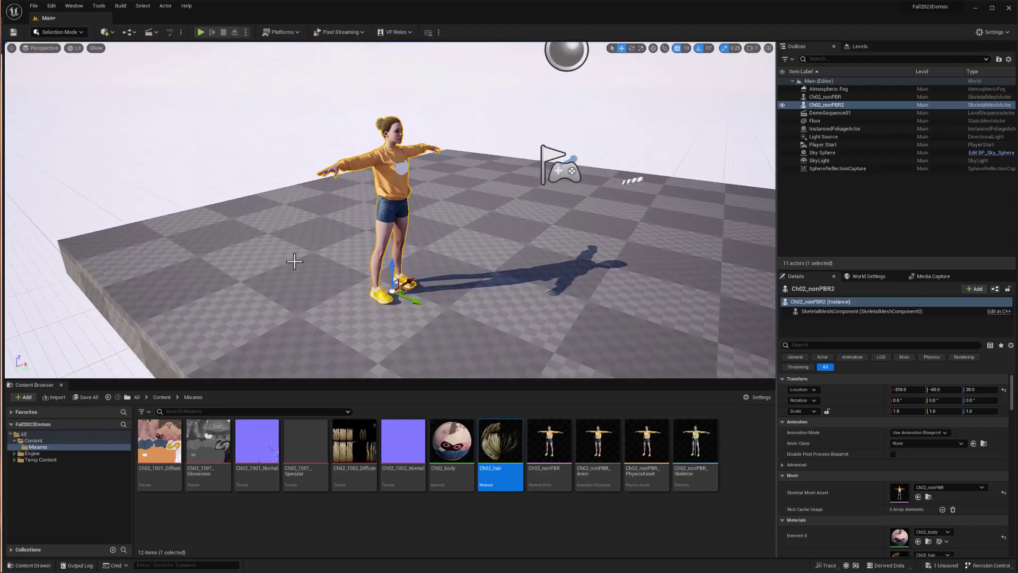
{"action": "mouse_move", "coordinate": [249, 259]}
{"action": "left_mouse_down", "text": "alt"}
{"action": "mouse_move", "coordinate": [202, 260]}
{"action": "mouse_move", "coordinate": [252, 259]}
{"action": "mouse_move", "coordinate": [286, 277]}
{"action": "mouse_move", "coordinate": [249, 268]}
{"action": "mouse_move", "coordinate": [266, 270]}
{"action": "left_mouse_up", "text": "alt"}
{"action": "right_click_drag", "start_coordinate": [289, 271], "coordinate": [305, 262], "text": "alt"}
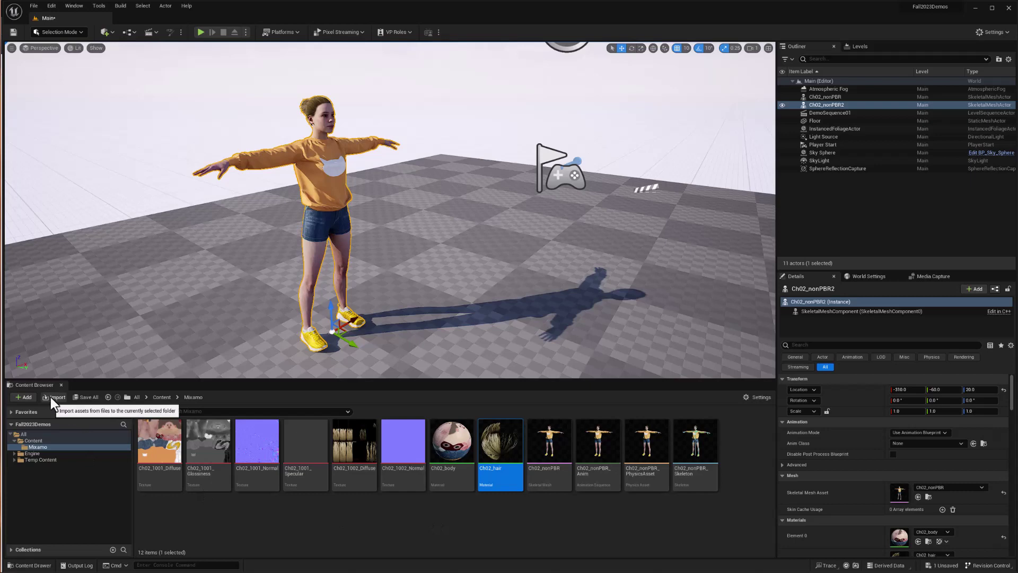
- Choose Looking.fbx, Standing Up.fbx and Walking.fbx from the Downloads Mixamo folder for import into the project's Mixamo folder
{"action": "right_click", "coordinate": [330, 525]}
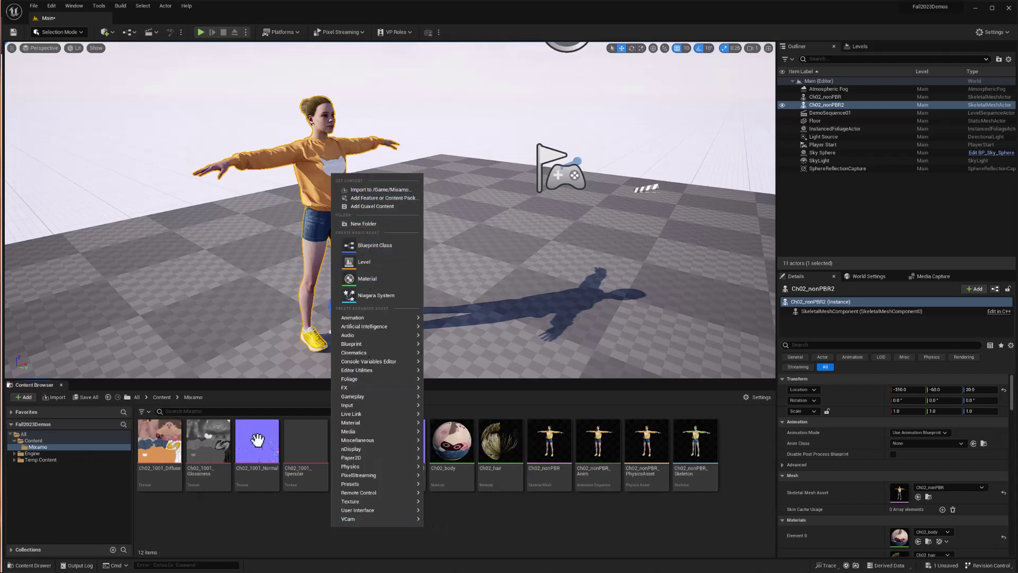
{"action": "left_click", "coordinate": [239, 533]}
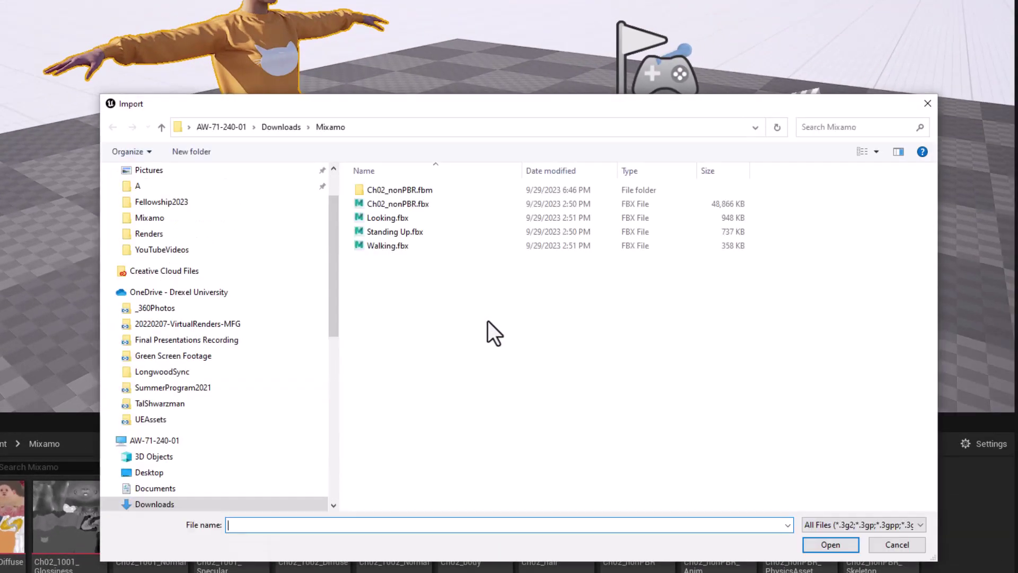
{"action": "left_click", "coordinate": [392, 221]}
{"action": "left_click", "coordinate": [388, 246], "text": "shift"}
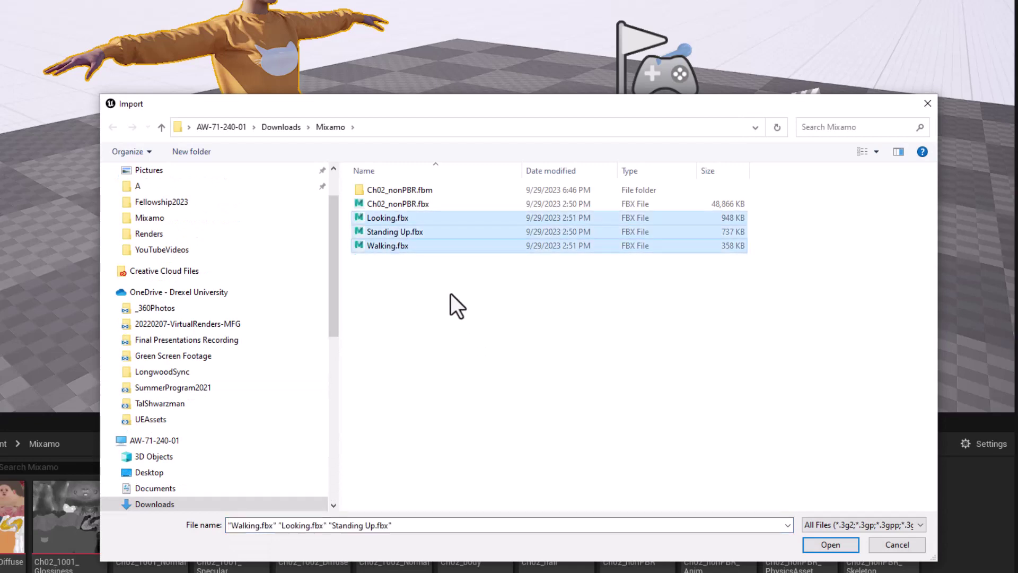
{"action": "left_click", "coordinate": [836, 545]}
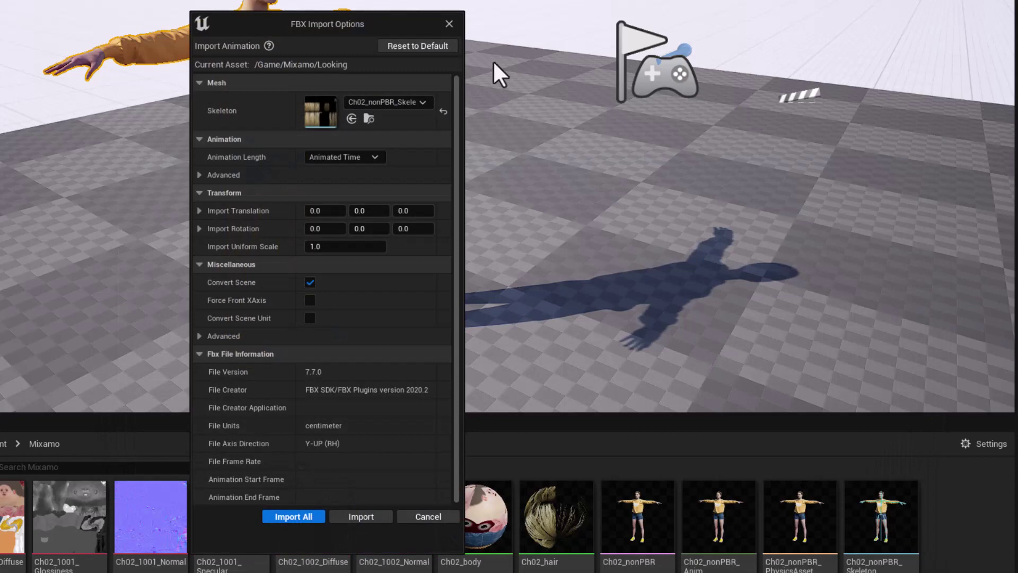
- Import all the chosen animations onto the Ch02_nonPBR skeleton with the animation length set to Animated Time
{"action": "left_click_drag", "start_coordinate": [314, 30], "coordinate": [451, 0]}
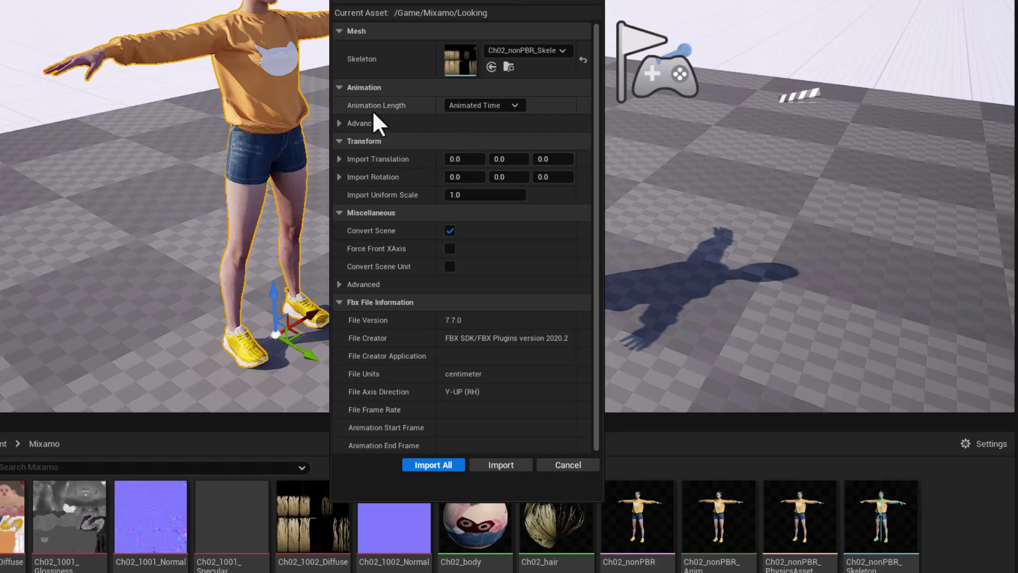
{"action": "left_click", "coordinate": [466, 105]}
{"action": "left_click", "coordinate": [464, 117]}
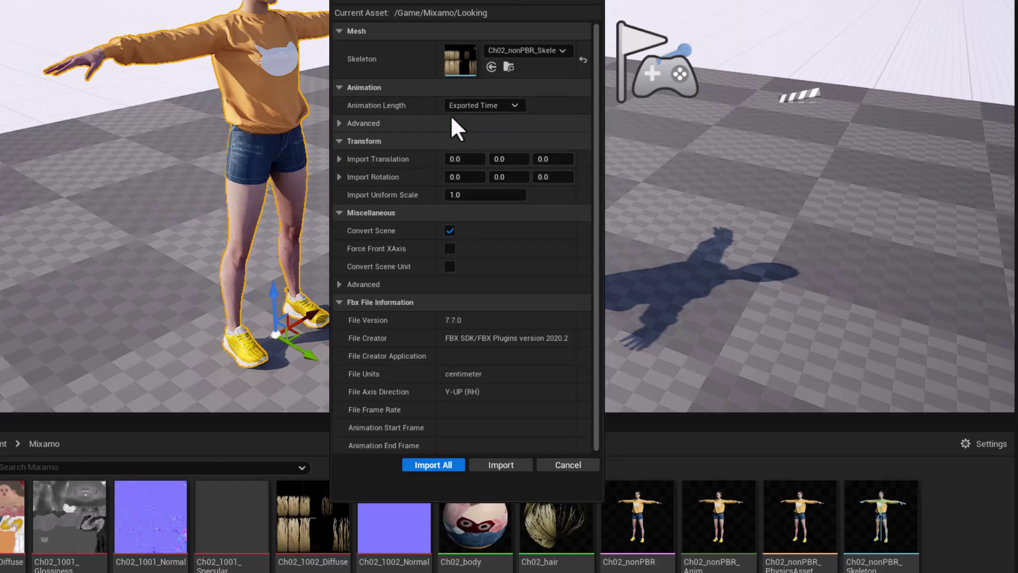
{"action": "left_click", "coordinate": [471, 105]}
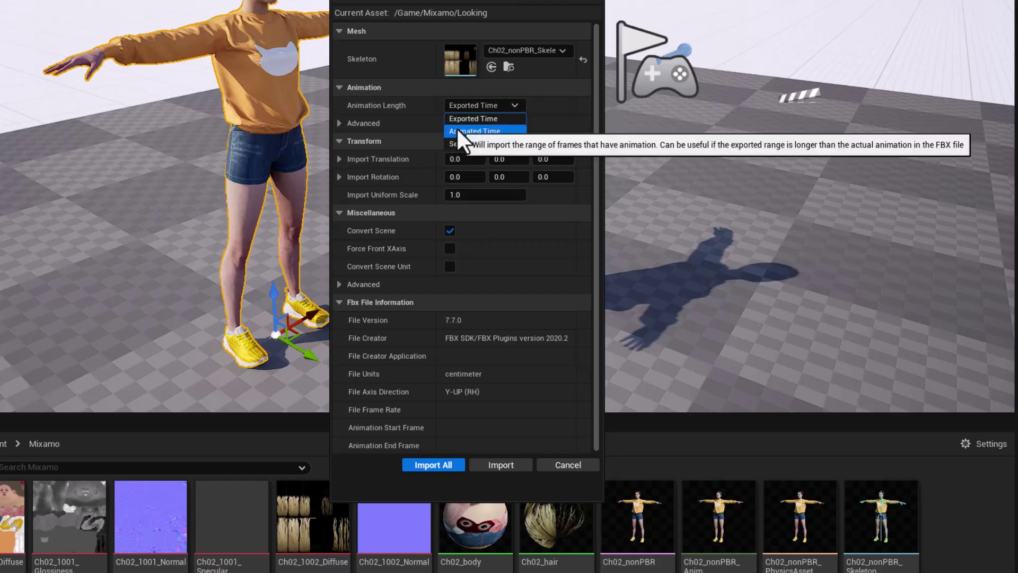
{"action": "left_click", "coordinate": [460, 131]}
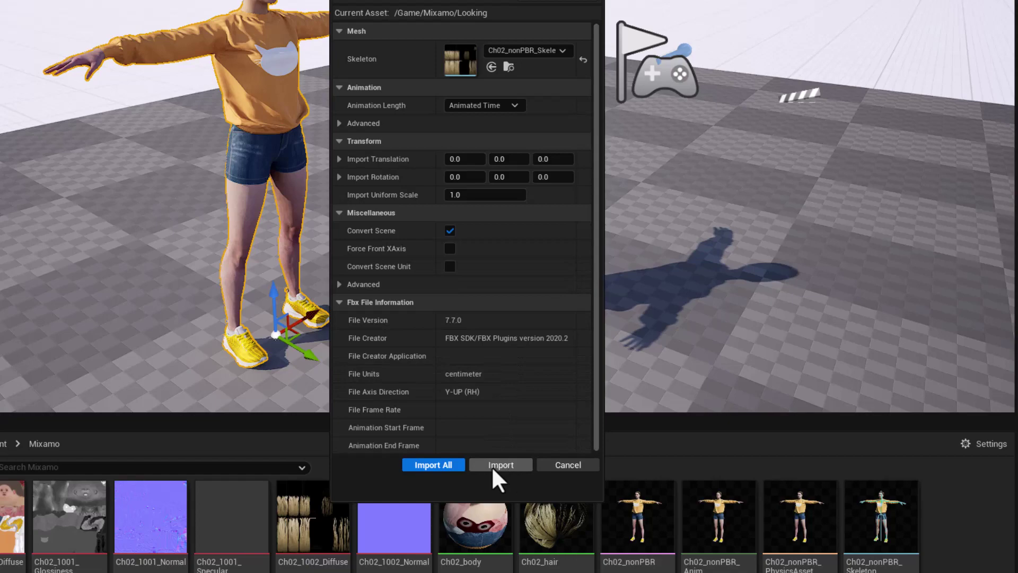
{"action": "left_click", "coordinate": [442, 463]}
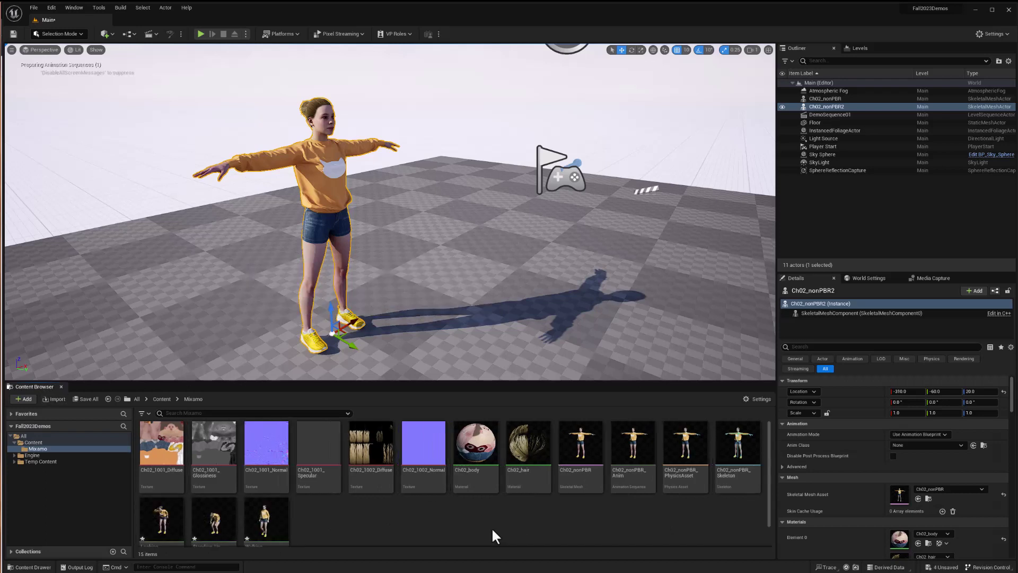
- Enlarge the Content Browser area slightly and look at its thumbnail size options
{"action": "left_click_drag", "start_coordinate": [369, 380], "coordinate": [369, 368]}
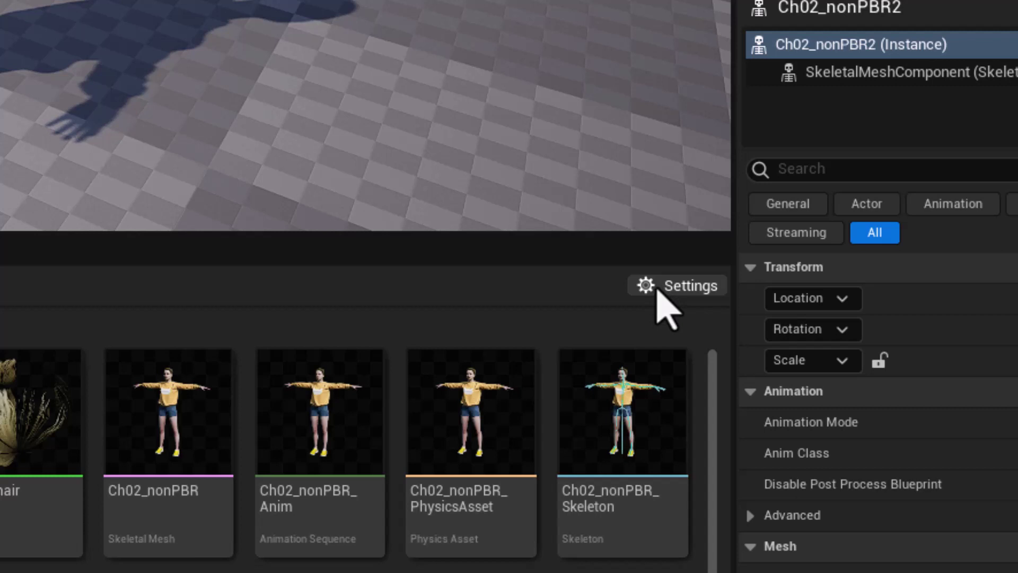
{"action": "left_click", "coordinate": [663, 286]}
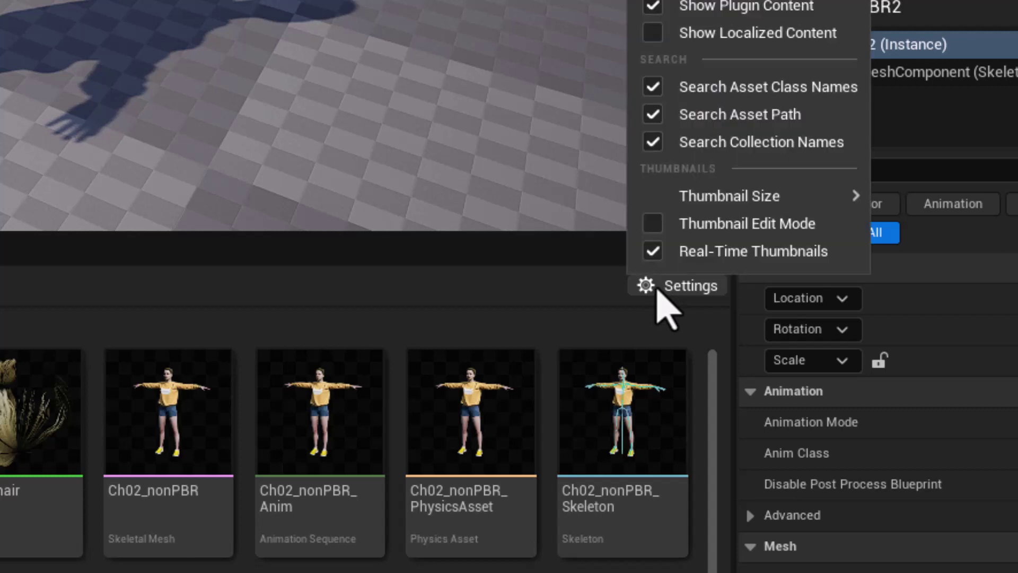
{"action": "mouse_move", "coordinate": [694, 198]}
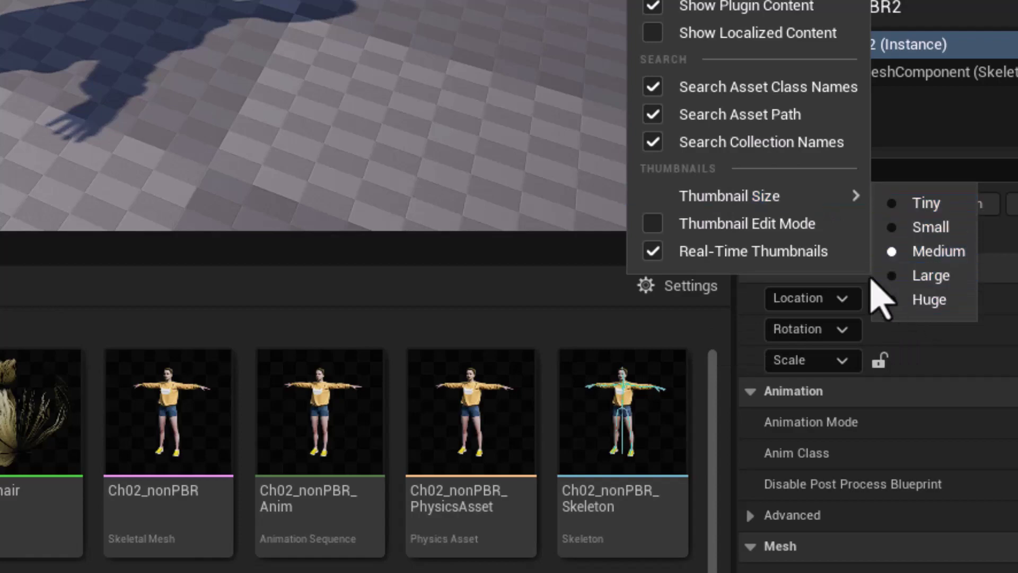
{"action": "key", "text": "Escape"}
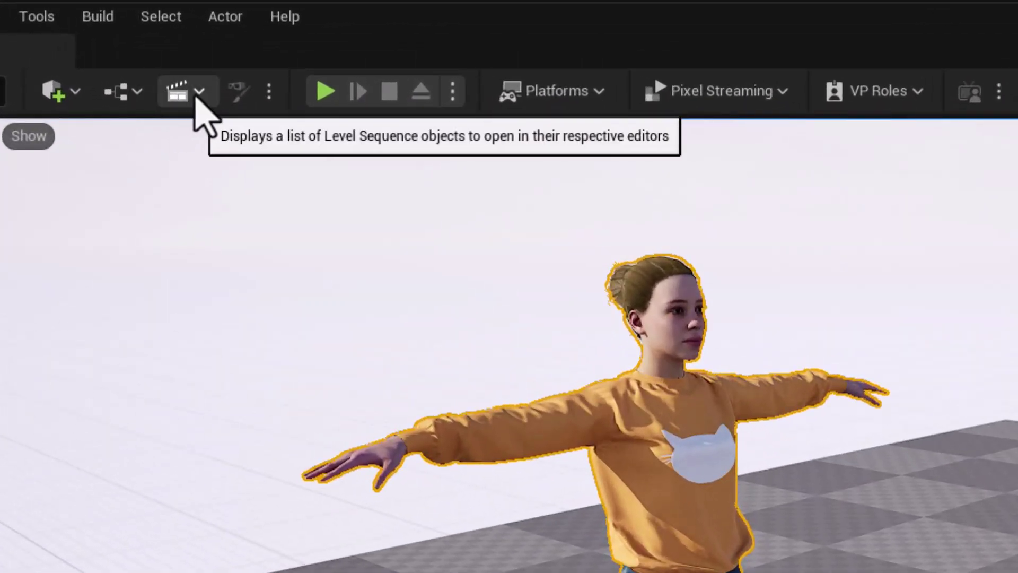
- Add a new level sequence and save it as DemoSeq_01 in the Mixamo folder
{"action": "left_click", "coordinate": [198, 95]}
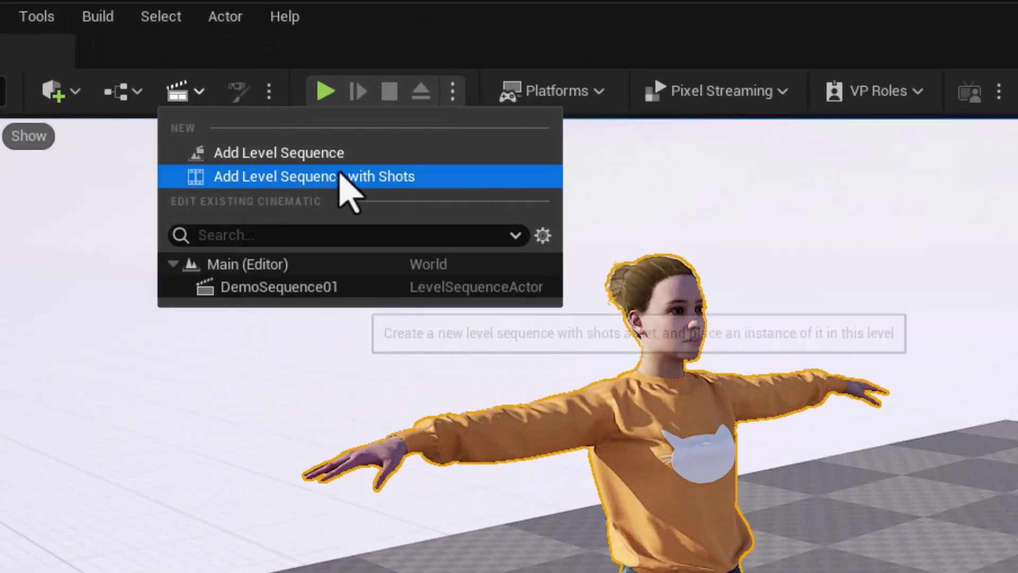
{"action": "left_click", "coordinate": [390, 153]}
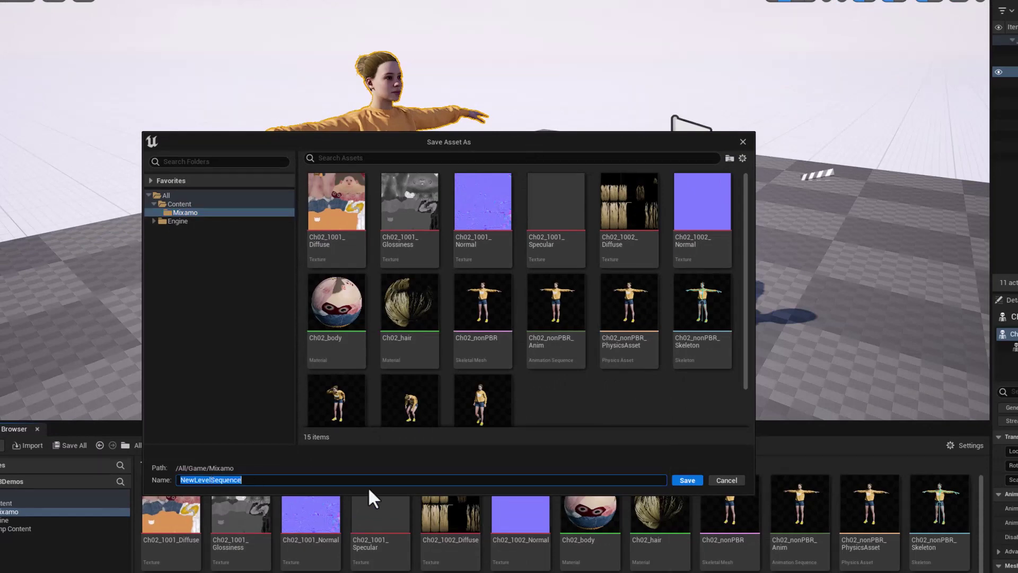
{"action": "type", "text": "DemoSeq_01"}
{"action": "left_click", "coordinate": [682, 480]}
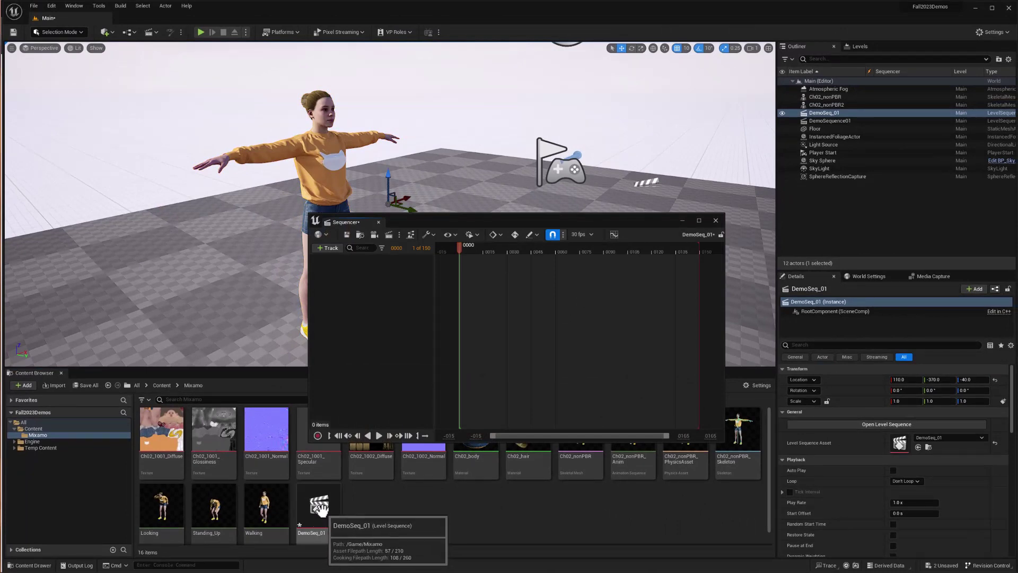
- Dock the Sequencer window beside the Content Browser, switch between the two, and leave Sequencer in front
{"action": "left_click_drag", "start_coordinate": [504, 223], "coordinate": [532, 218]}
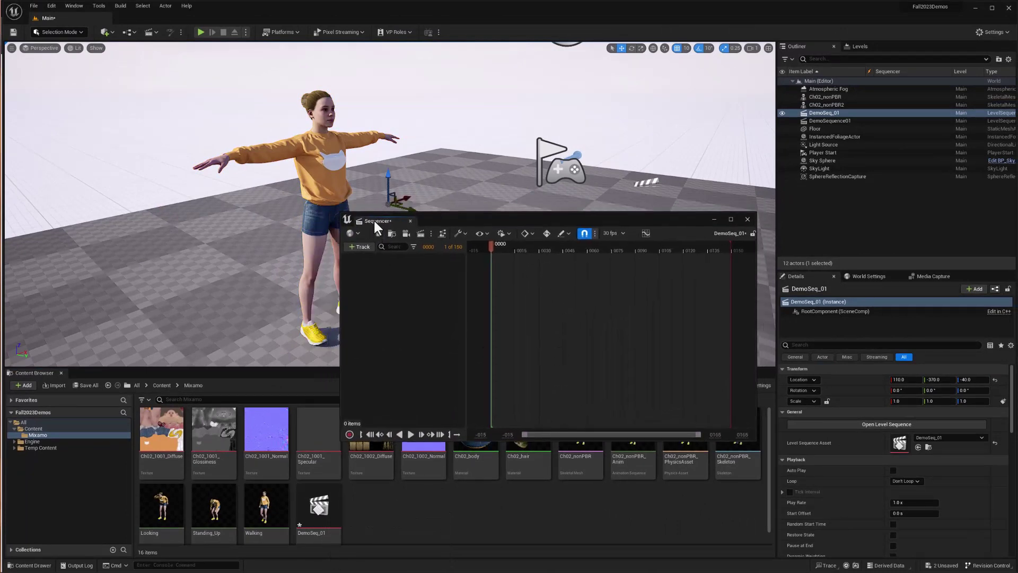
{"action": "left_click_drag", "start_coordinate": [376, 220], "coordinate": [89, 370]}
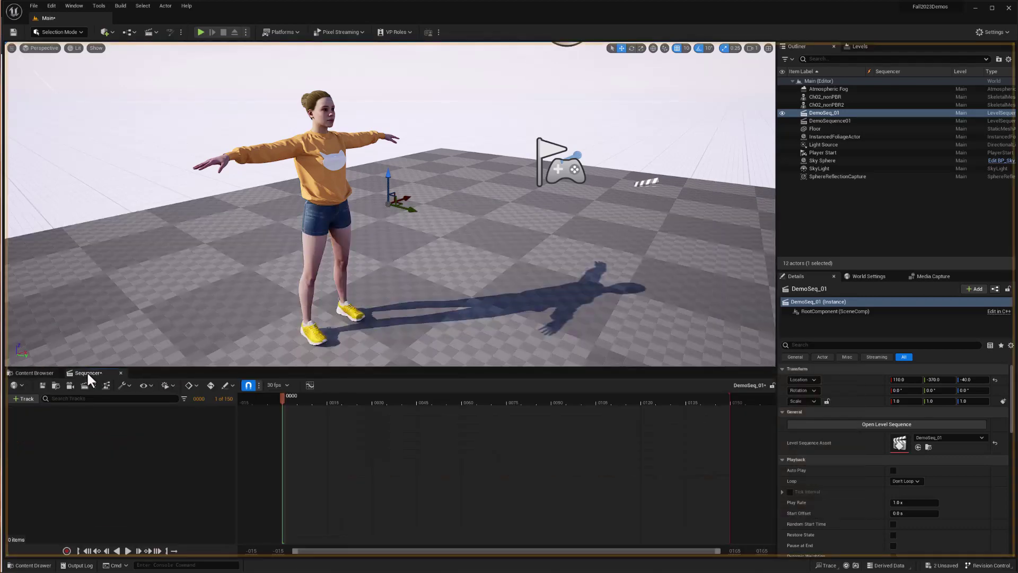
{"action": "left_click", "coordinate": [35, 374]}
{"action": "left_click", "coordinate": [89, 373]}
{"action": "left_click", "coordinate": [40, 373]}
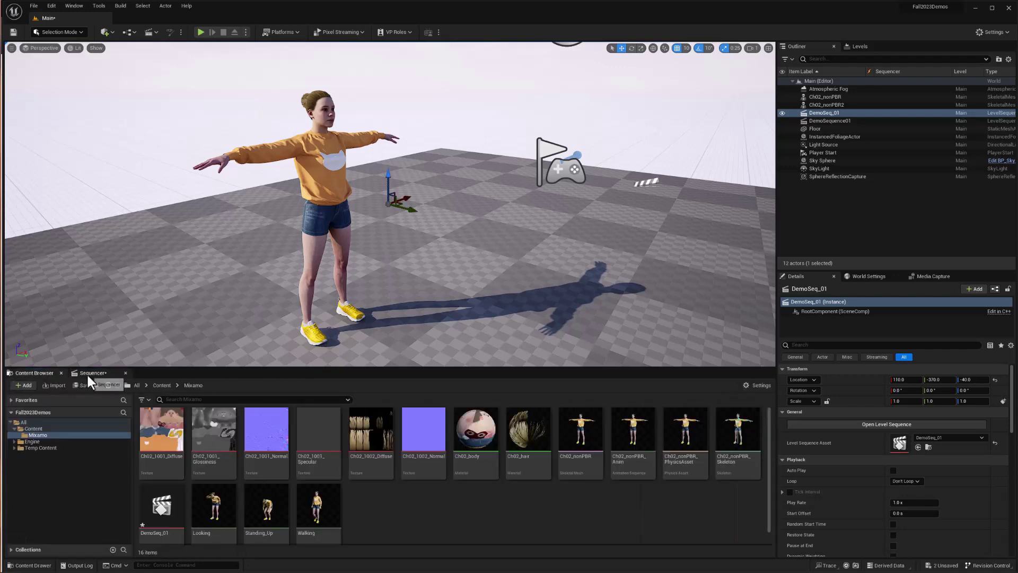
{"action": "left_click", "coordinate": [88, 373]}
{"action": "left_click", "coordinate": [44, 373]}
{"action": "left_click", "coordinate": [85, 373]}
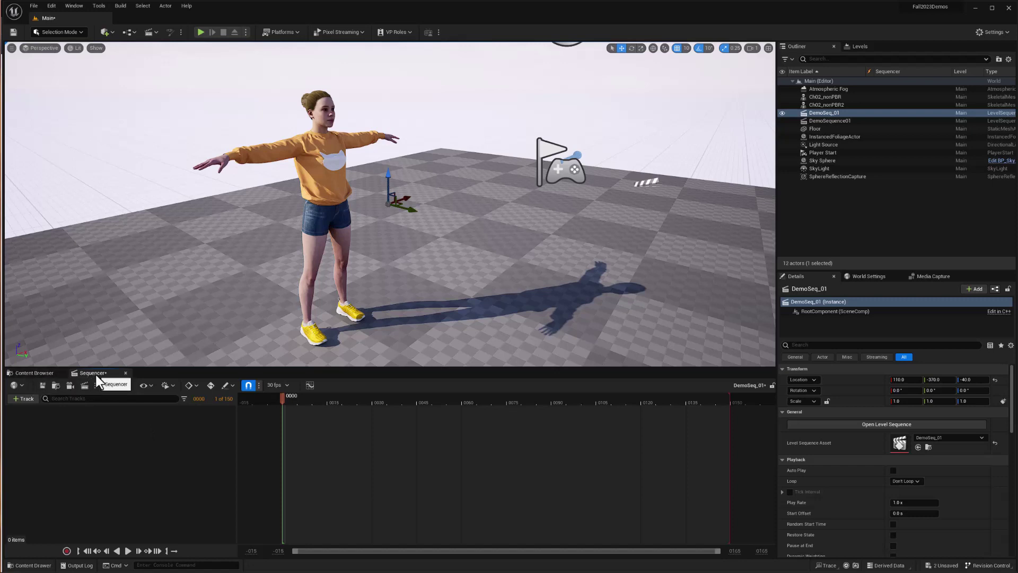
- Undo the recent level changes and add the selected Ch02_nonPBR character to the sequence
{"action": "key", "text": "ctrl+z"}
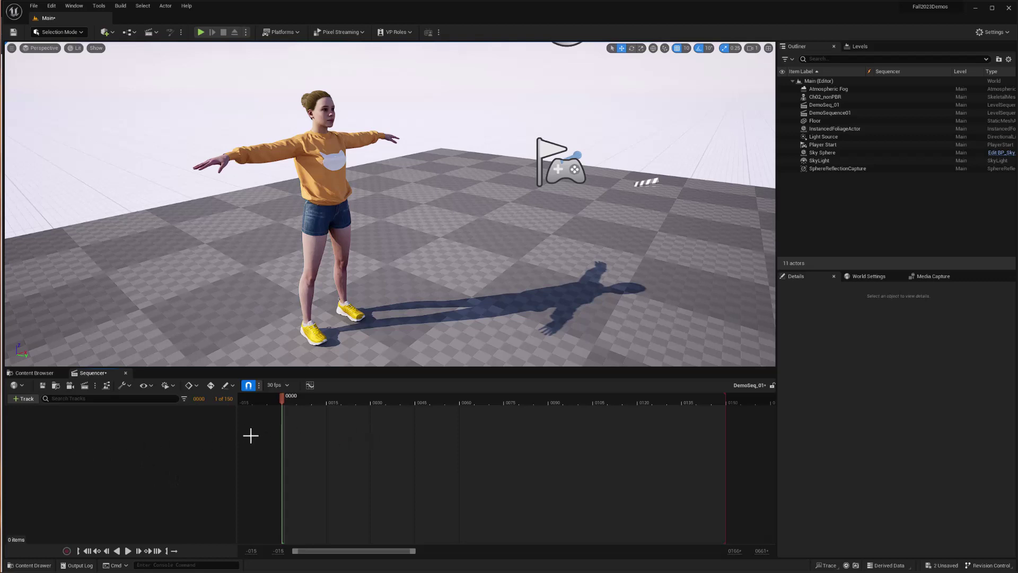
{"action": "key", "text": "ctrl+z"}
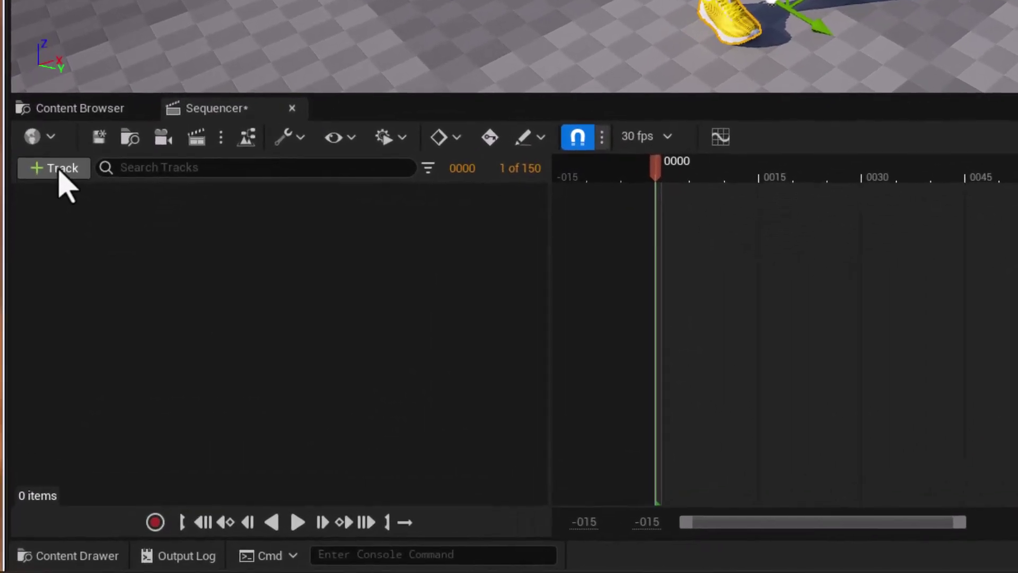
{"action": "left_click", "coordinate": [58, 168]}
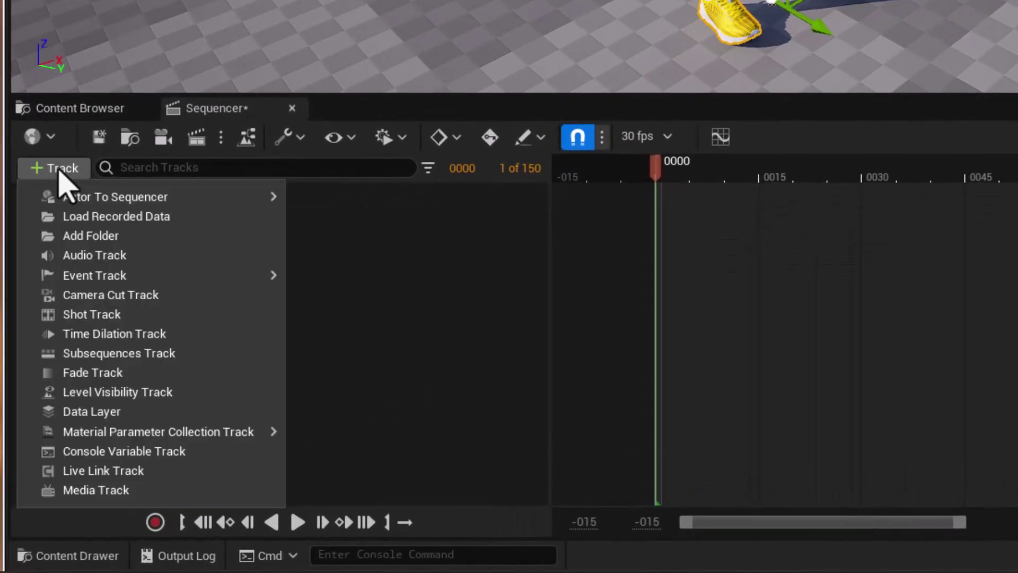
{"action": "mouse_move", "coordinate": [66, 199]}
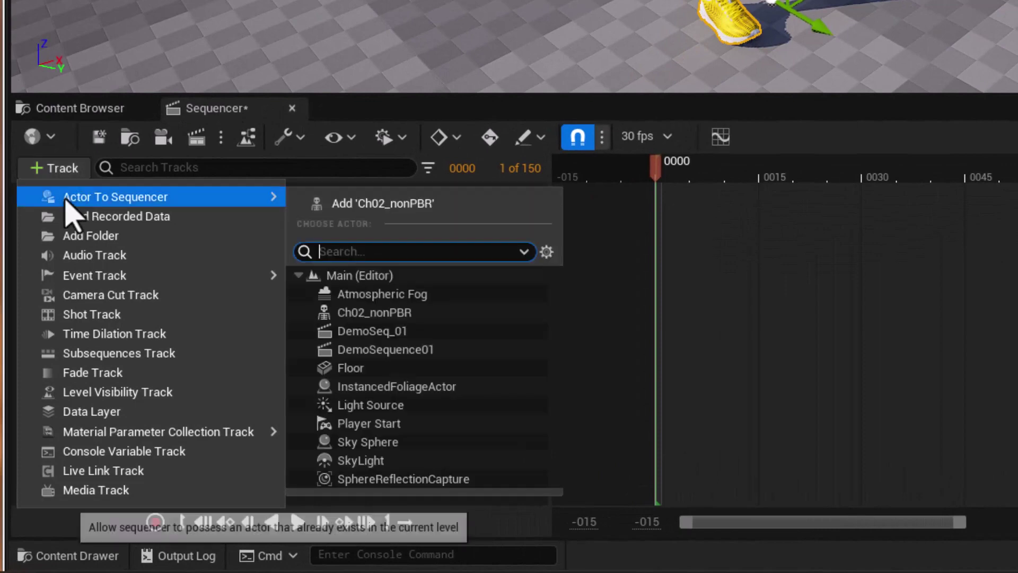
{"action": "left_click", "coordinate": [428, 204]}
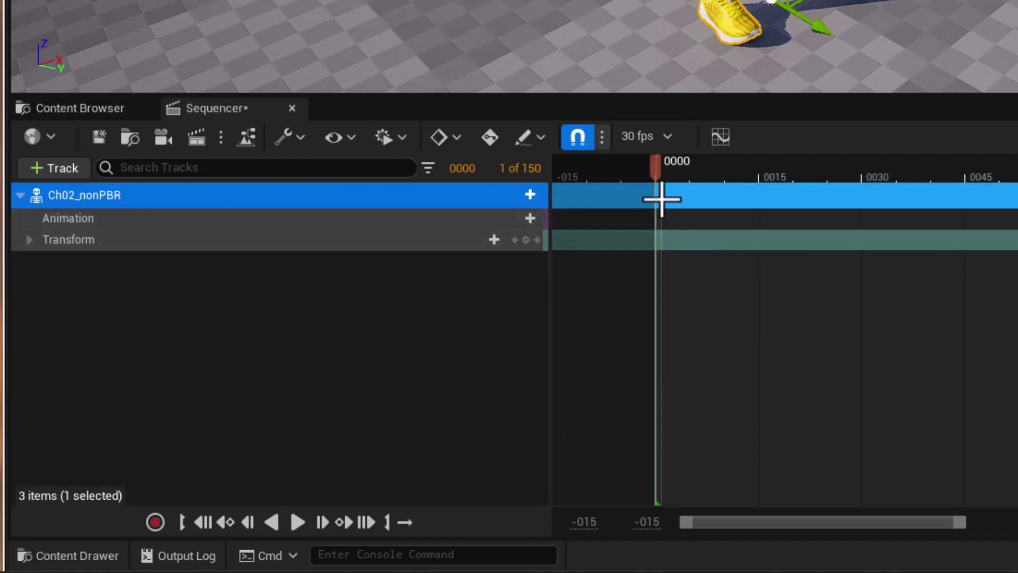
- Add the Standing_Up animation to Ch02_nonPBR's Animation track from frame 0000 and play it back
{"action": "left_click_drag", "start_coordinate": [654, 179], "coordinate": [704, 180]}
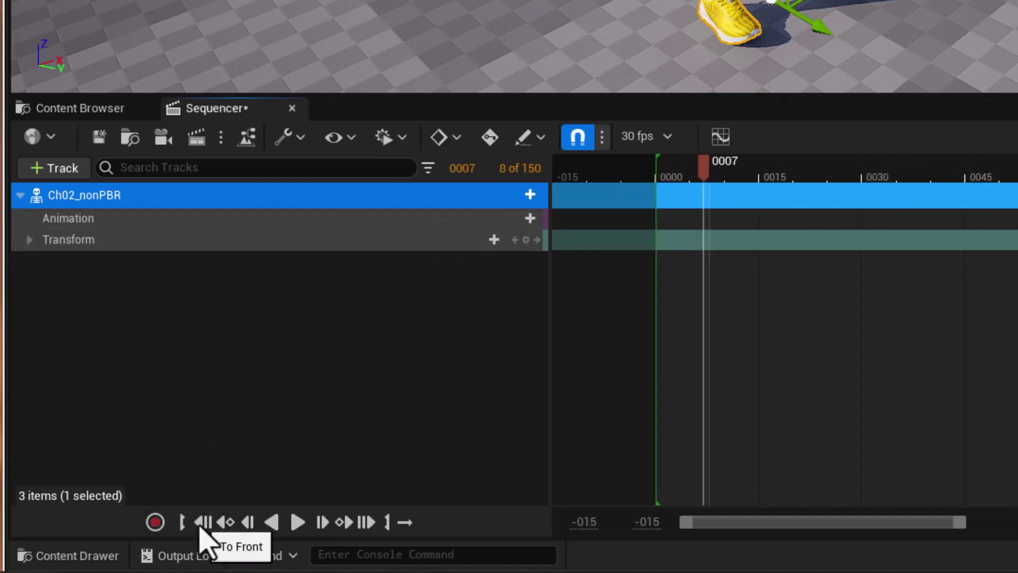
{"action": "left_click", "coordinate": [201, 524]}
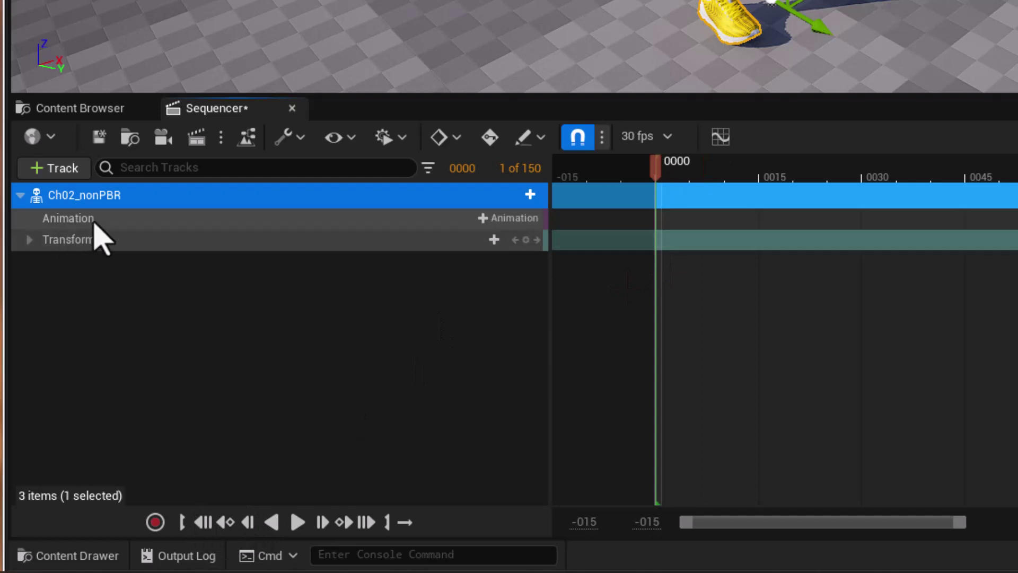
{"action": "left_click", "coordinate": [501, 221]}
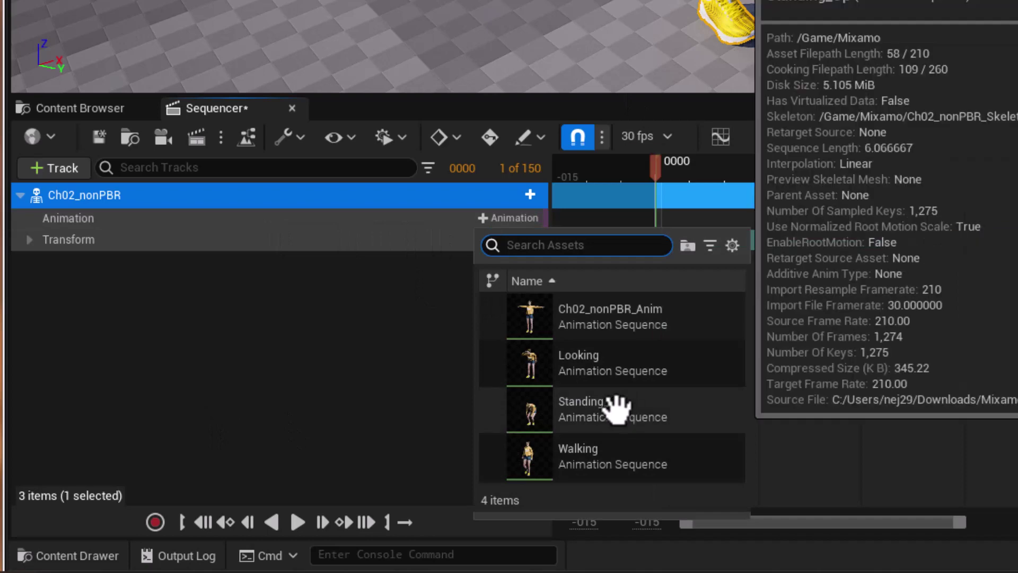
{"action": "left_click", "coordinate": [575, 417]}
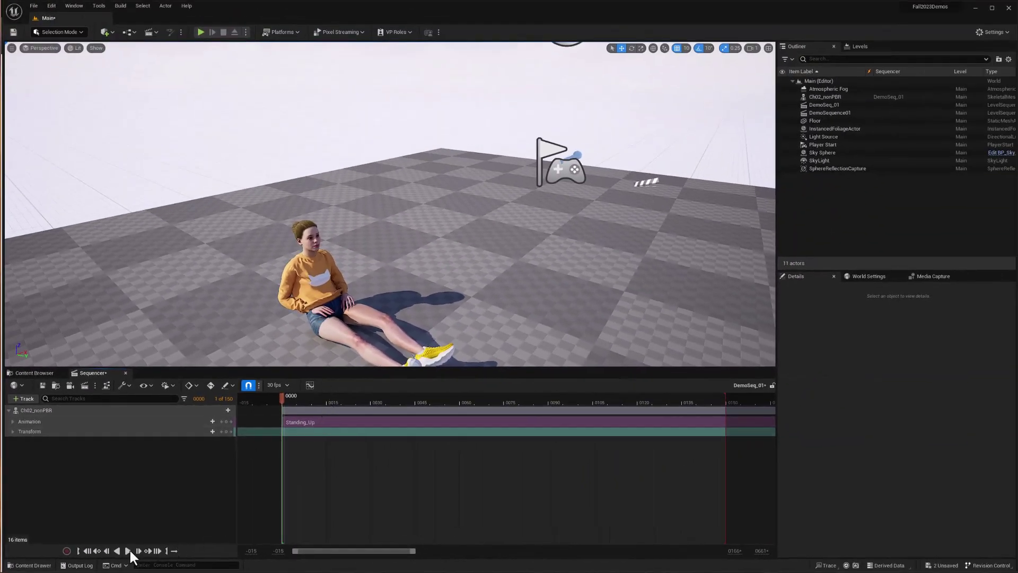
{"action": "left_click", "coordinate": [129, 551]}
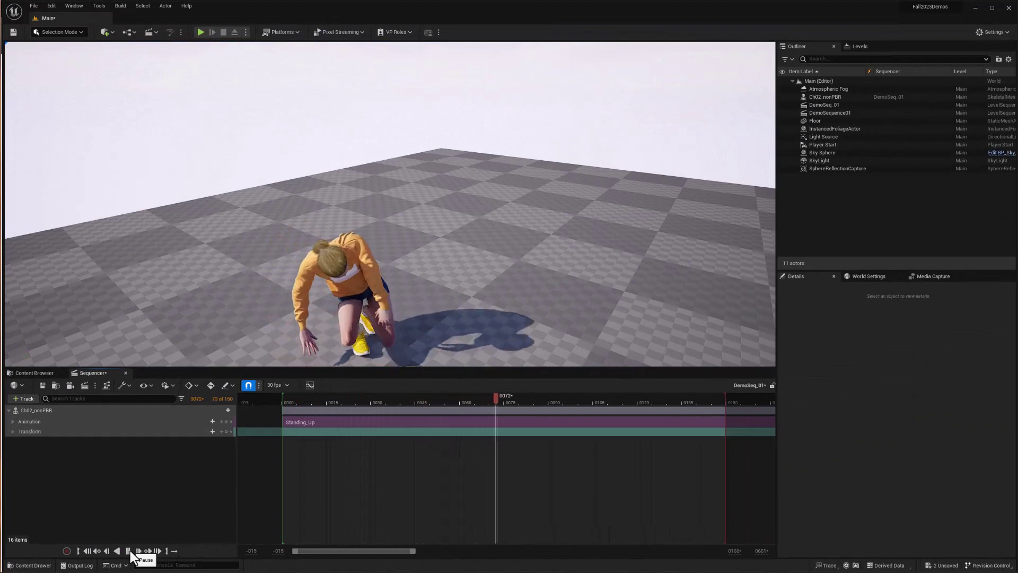
{"action": "left_click", "coordinate": [129, 550]}
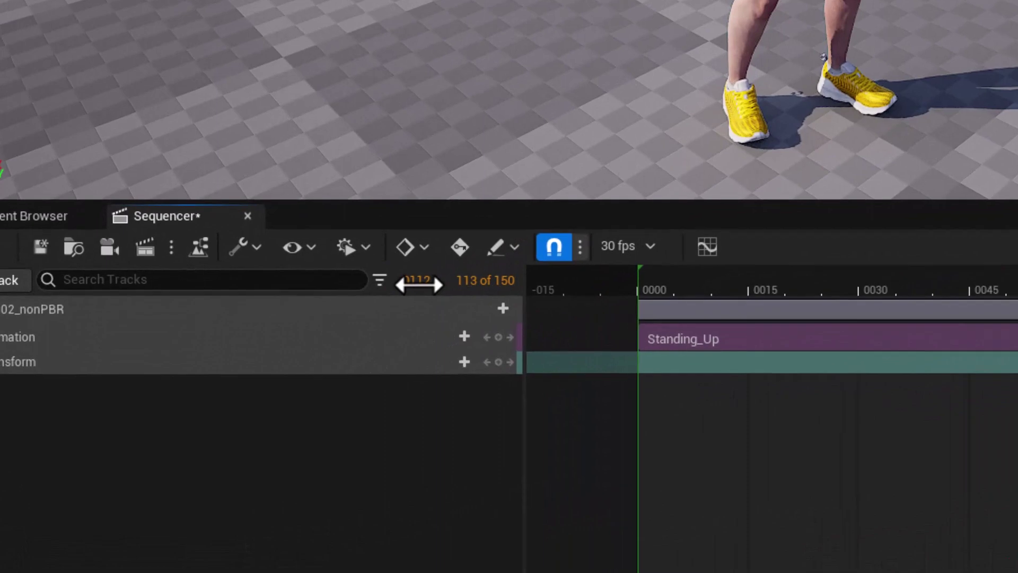
- Move the playhead to frame 600 and set the sequence's playback end there
{"action": "left_click", "coordinate": [419, 285]}
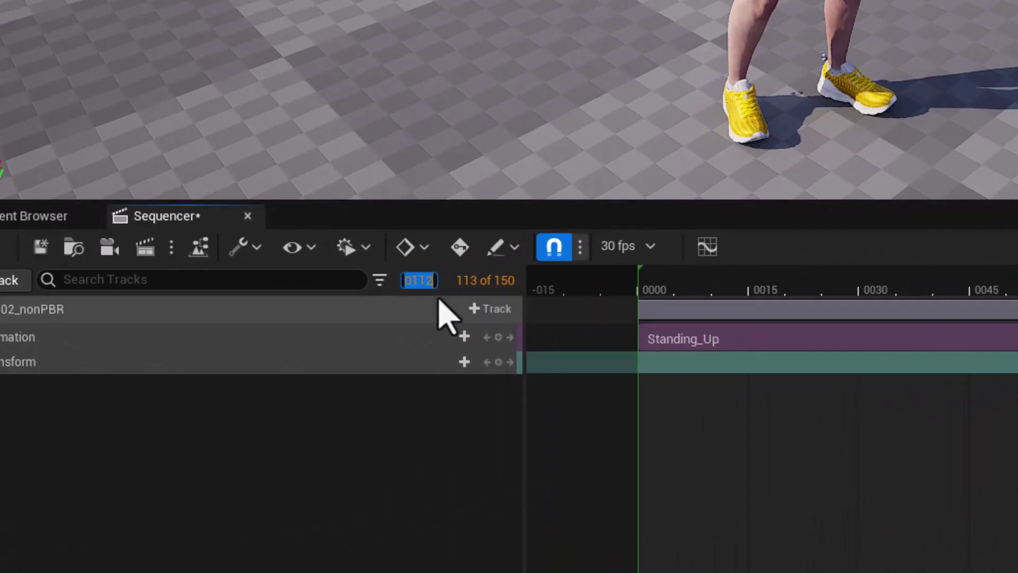
{"action": "type", "text": "600"}
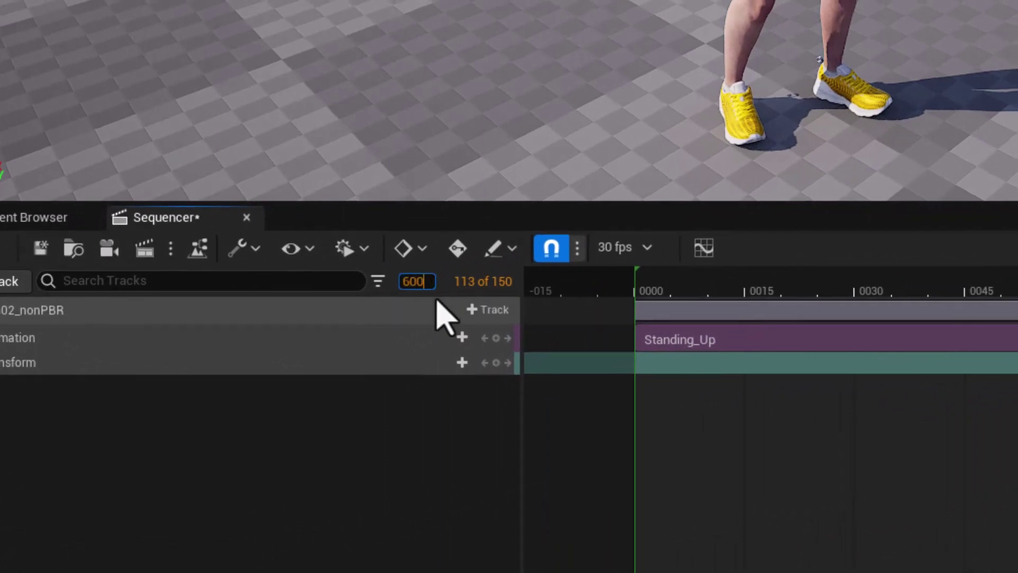
{"action": "key", "text": "Return"}
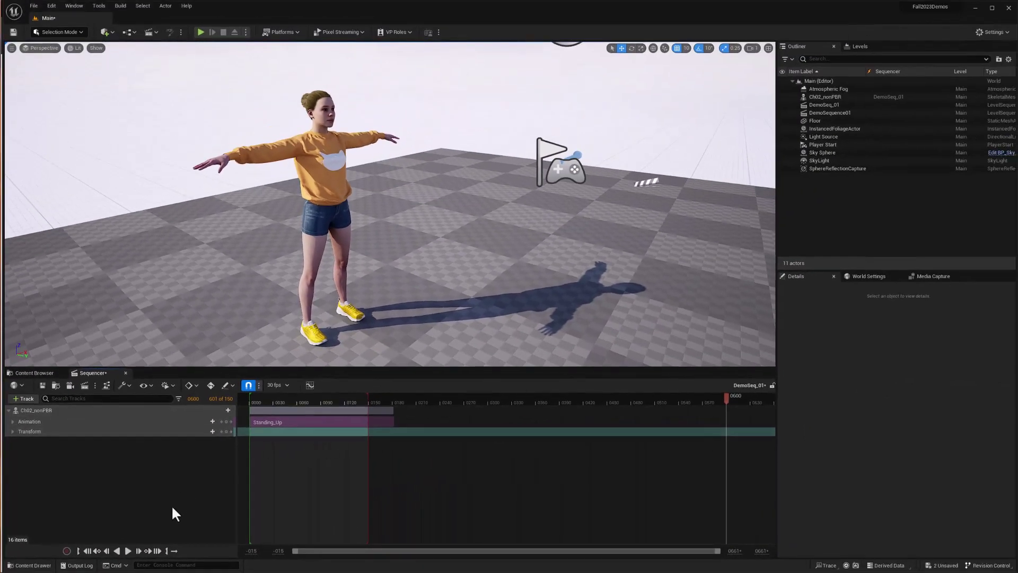
{"action": "left_click", "coordinate": [166, 551]}
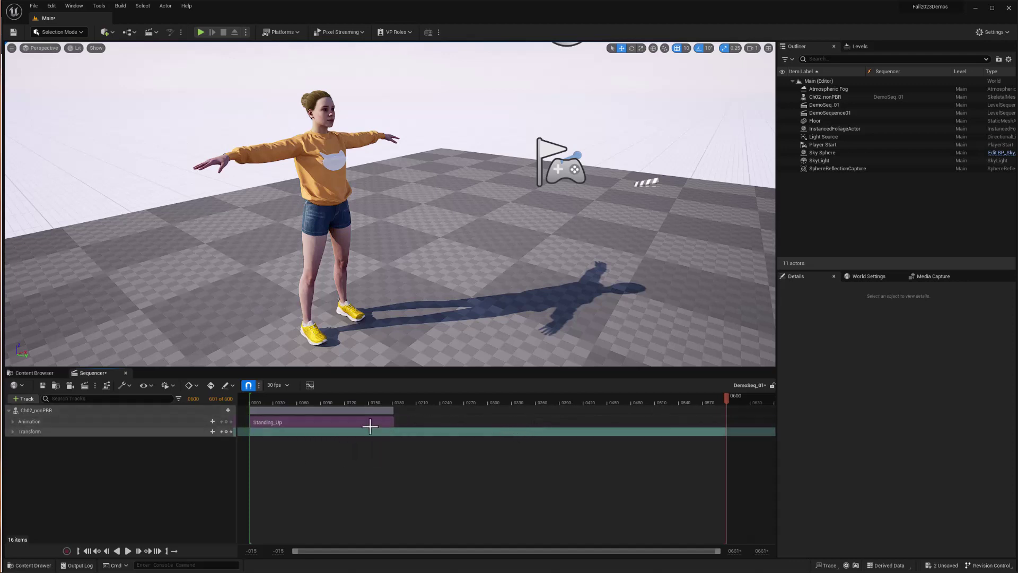
- Add the Looking animation to Ch02_nonPBR's Animation track at frame 0197, just after the Standing_Up clip
{"action": "left_click_drag", "start_coordinate": [278, 401], "coordinate": [406, 397]}
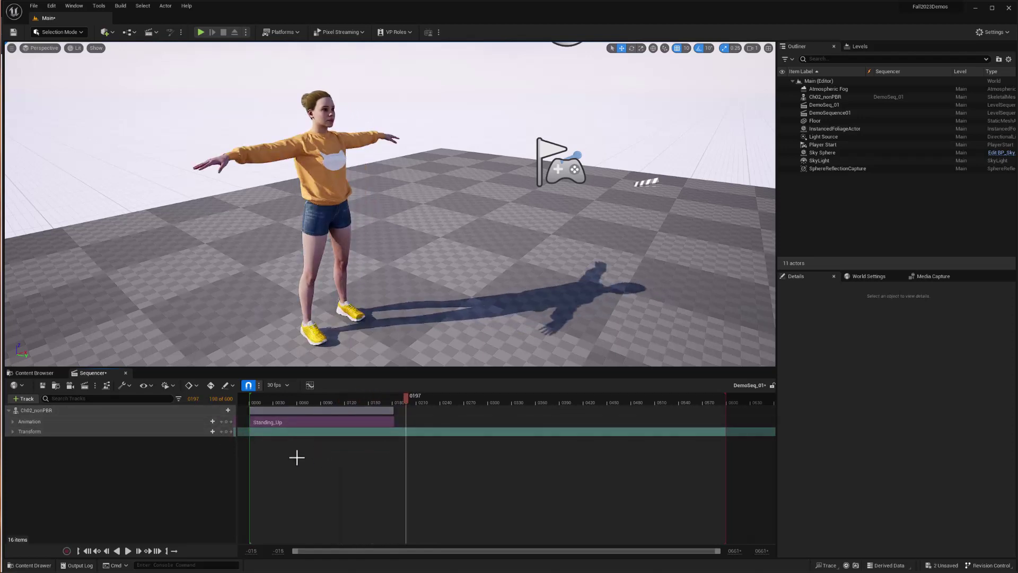
{"action": "left_click", "coordinate": [203, 422]}
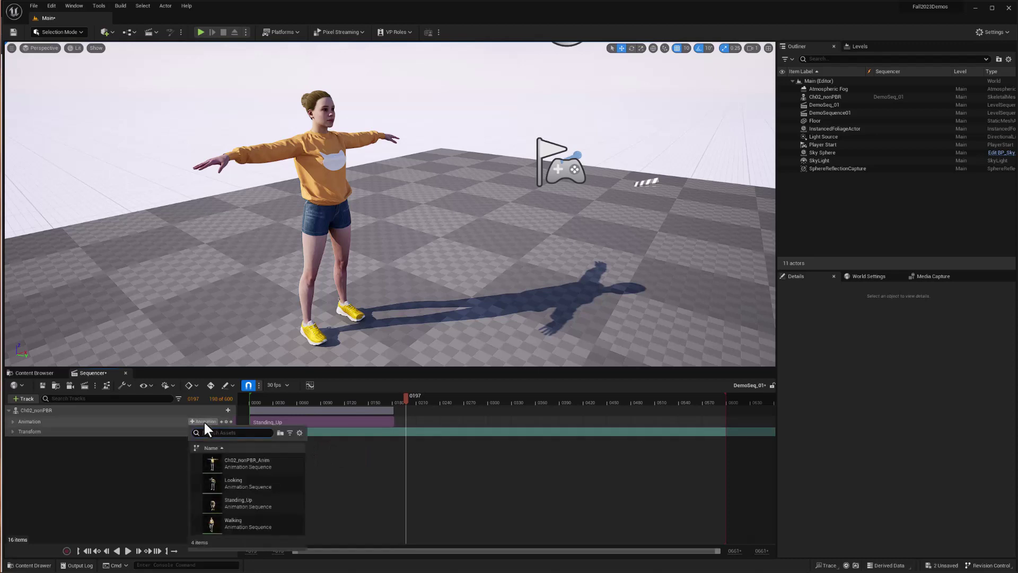
{"action": "left_click", "coordinate": [217, 483]}
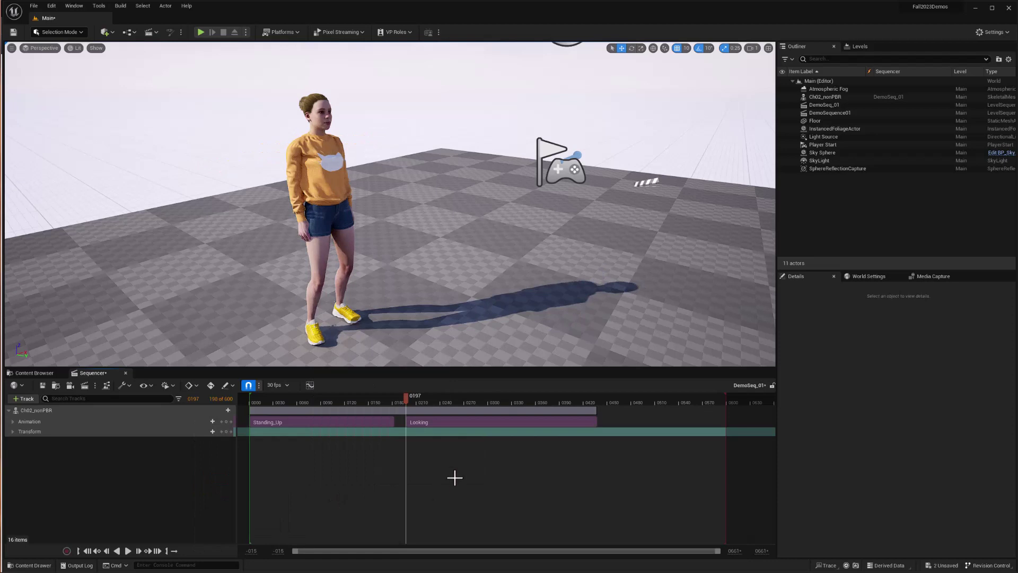
- Move the Looking clip to start at frame 182, directly after Standing_Up, and scrub across the transition between them
{"action": "left_click_drag", "start_coordinate": [413, 399], "coordinate": [496, 422]}
{"action": "left_click_drag", "start_coordinate": [366, 423], "coordinate": [371, 423]}
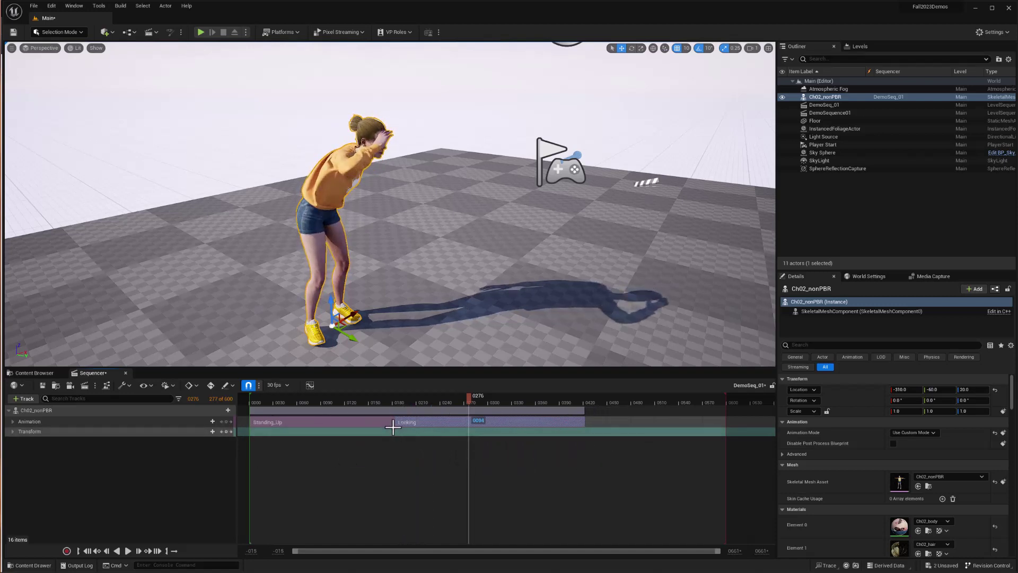
{"action": "left_click", "coordinate": [381, 399]}
{"action": "mouse_move", "coordinate": [385, 401]}
{"action": "left_mouse_down"}
{"action": "mouse_move", "coordinate": [407, 398]}
{"action": "mouse_move", "coordinate": [370, 393]}
{"action": "mouse_move", "coordinate": [402, 389]}
{"action": "mouse_move", "coordinate": [340, 399]}
{"action": "mouse_move", "coordinate": [367, 395]}
{"action": "left_mouse_up"}
{"action": "left_click_drag", "start_coordinate": [373, 397], "coordinate": [406, 395]}
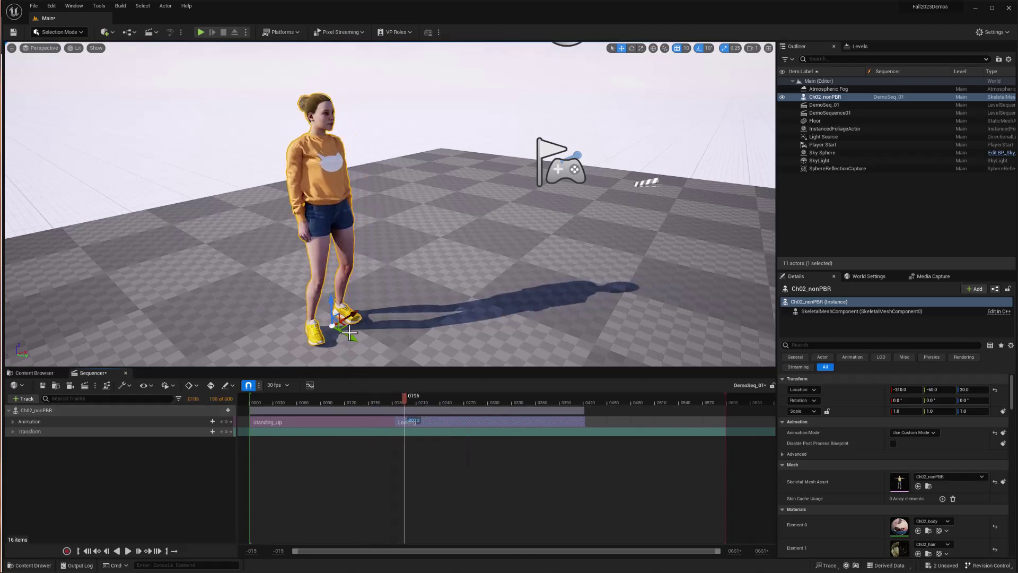
{"action": "mouse_move", "coordinate": [399, 396]}
{"action": "left_mouse_down"}
{"action": "mouse_move", "coordinate": [387, 397]}
{"action": "mouse_move", "coordinate": [399, 397]}
{"action": "left_mouse_up"}
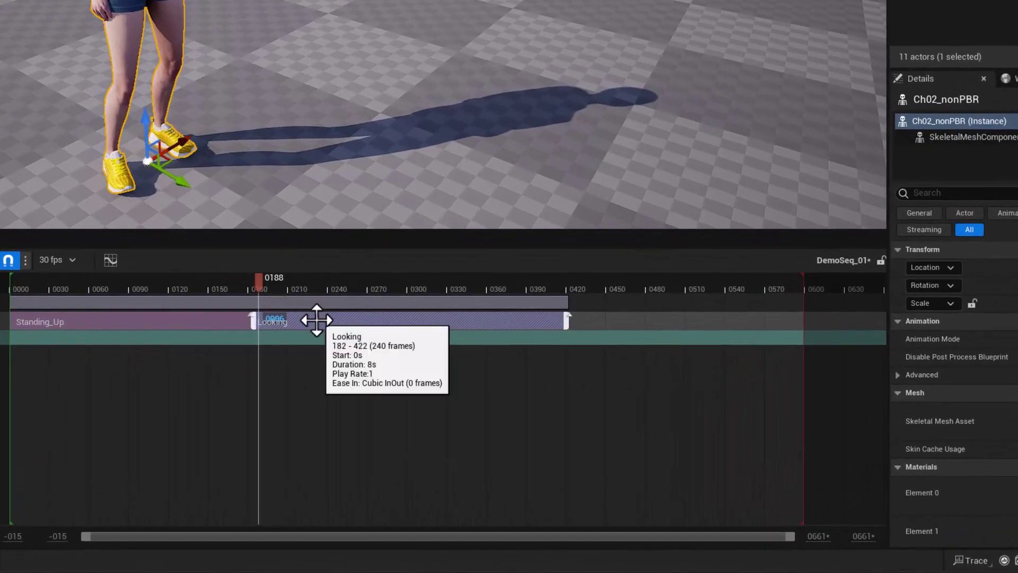
- Match the Looking clip with the LeftToeBase bone in the previous clip and scrub back across the transition
{"action": "right_click", "coordinate": [407, 398]}
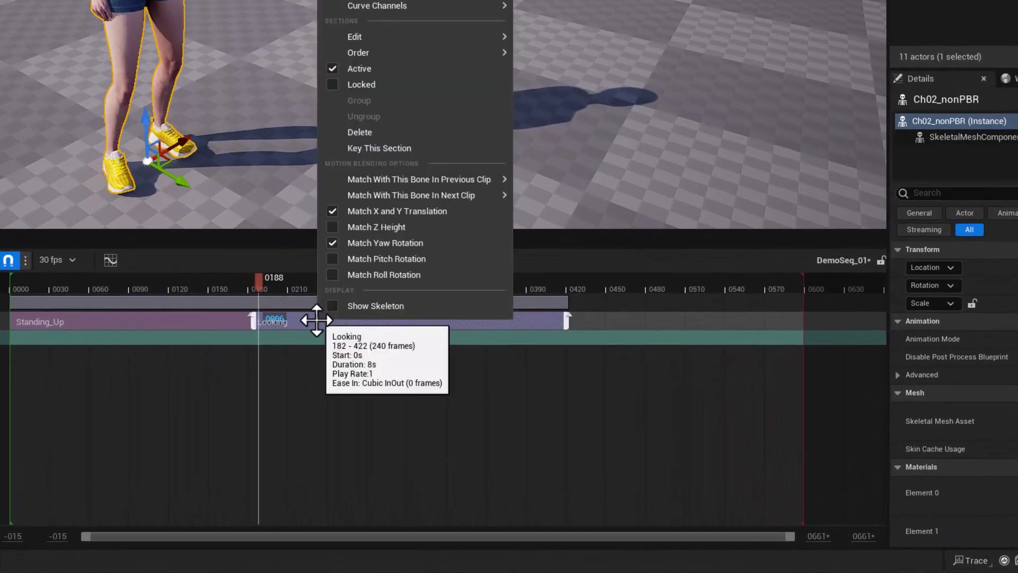
{"action": "mouse_move", "coordinate": [369, 182]}
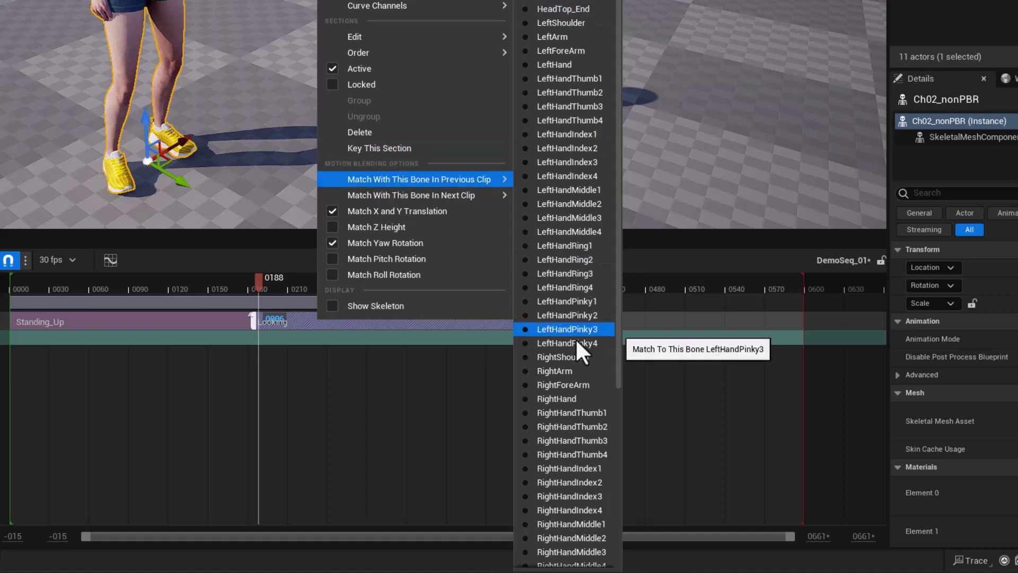
{"action": "scroll", "coordinate": [572, 339], "scroll_direction": "down", "scroll_amount": 5}
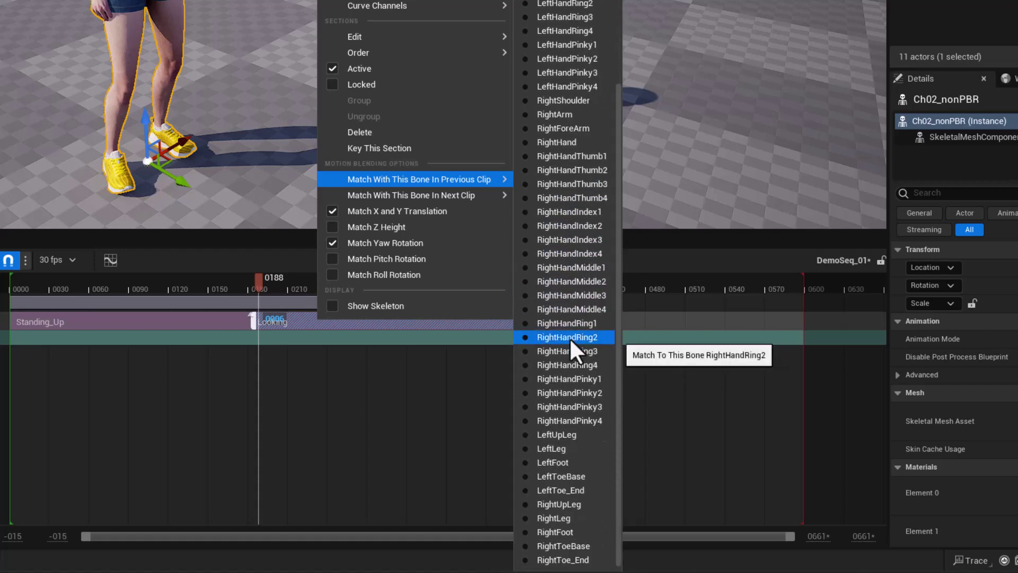
{"action": "left_click", "coordinate": [564, 476]}
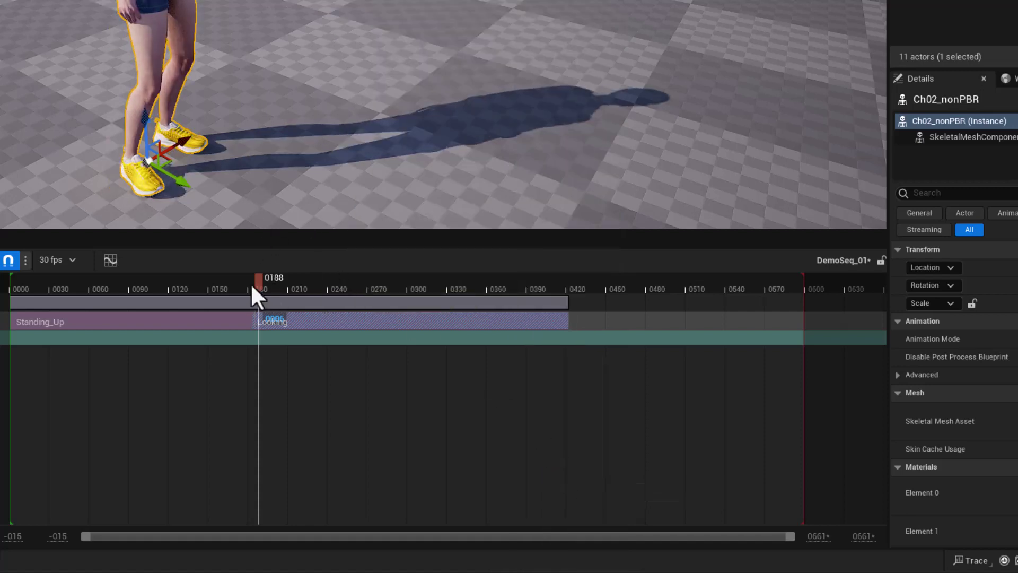
{"action": "left_click_drag", "start_coordinate": [257, 282], "coordinate": [388, 406]}
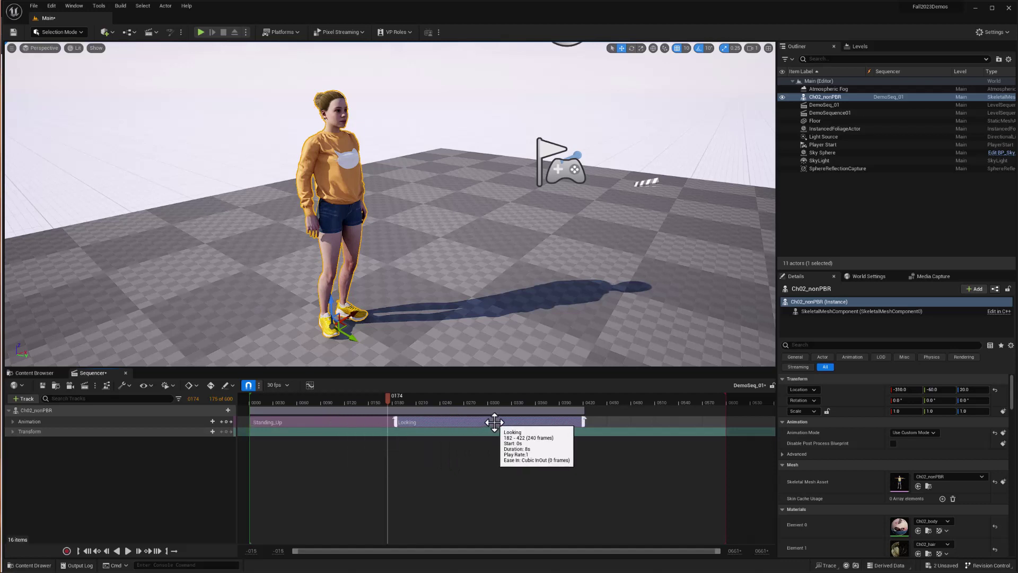
- Move the Looking clip to start at frame 174 so it overlaps Standing_Up, and scrub through the blend up close
{"action": "left_click_drag", "start_coordinate": [484, 422], "coordinate": [471, 422]}
{"action": "left_click_drag", "start_coordinate": [717, 549], "coordinate": [526, 549]}
{"action": "left_click_drag", "start_coordinate": [294, 550], "coordinate": [501, 550]}
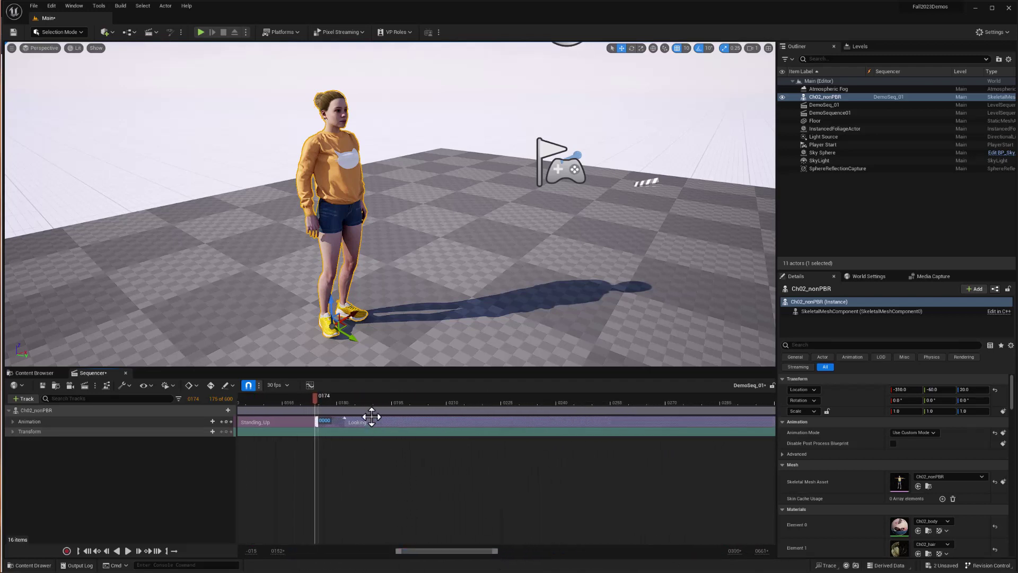
{"action": "left_click", "coordinate": [384, 399]}
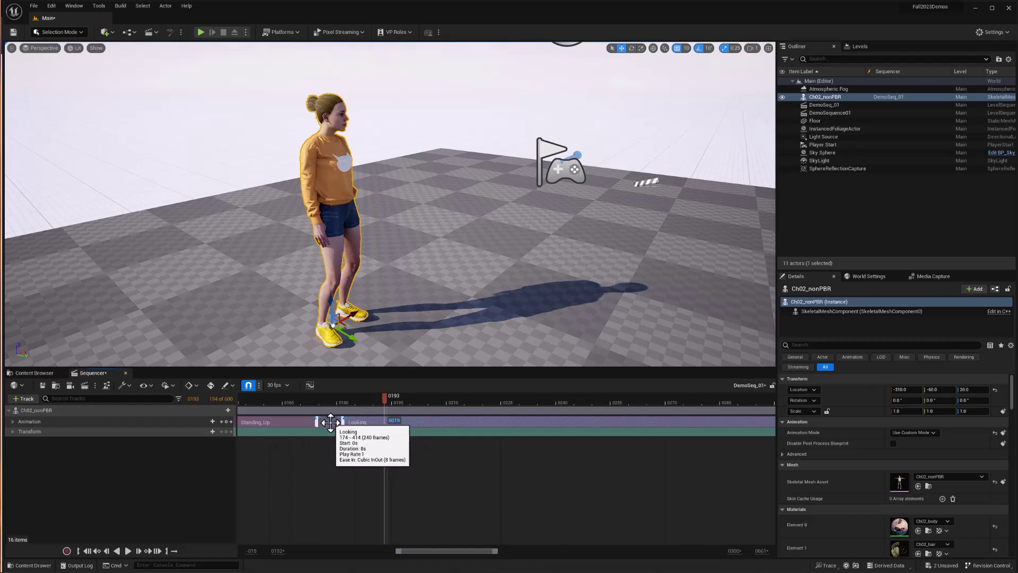
{"action": "left_click_drag", "start_coordinate": [384, 400], "coordinate": [333, 400]}
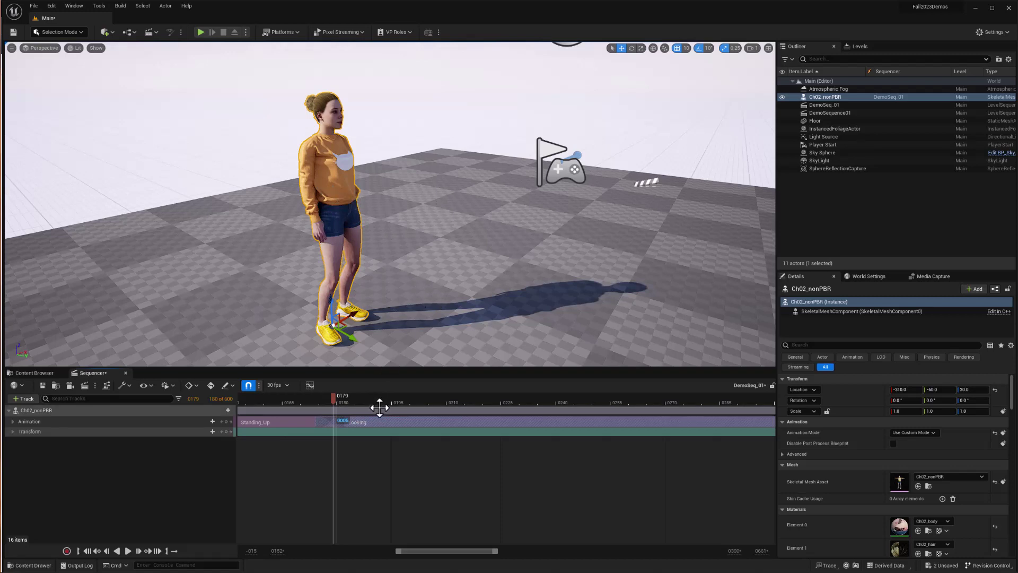
- Show the skeletons of both the Standing_Up and Looking clips and scrub through their overlap to compare the poses
{"action": "right_click", "coordinate": [284, 421]}
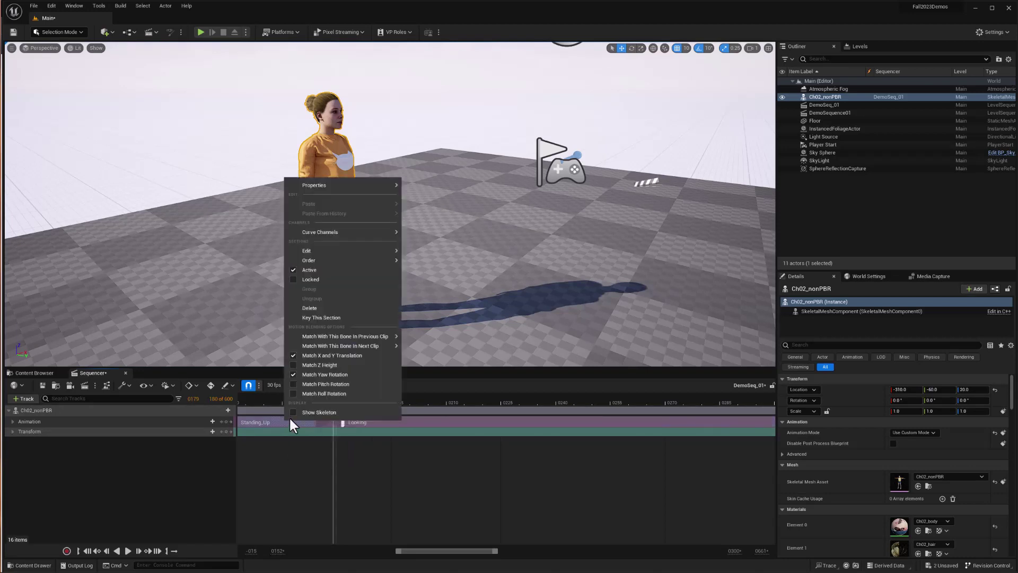
{"action": "left_click", "coordinate": [292, 413]}
{"action": "left_click", "coordinate": [450, 419]}
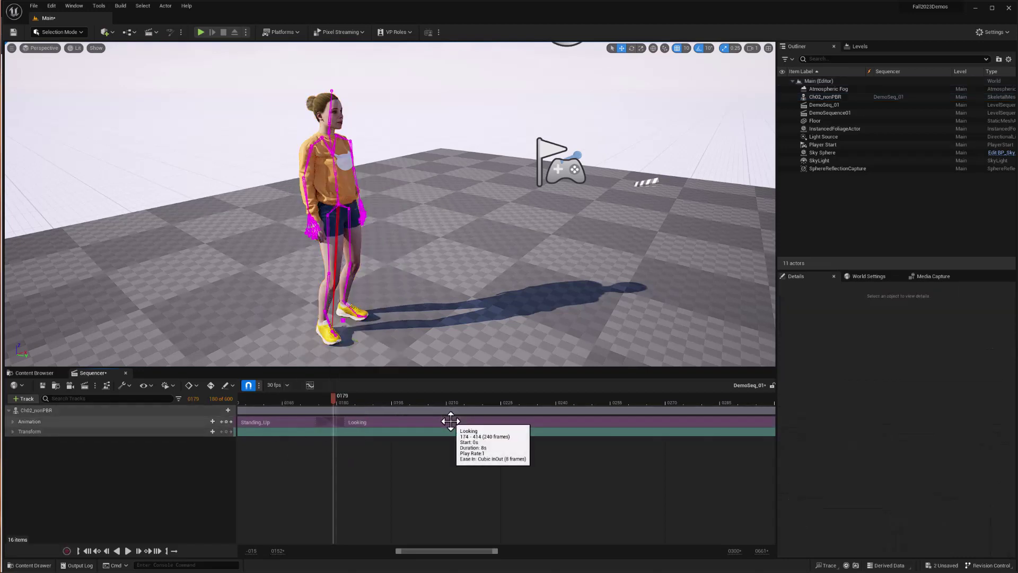
{"action": "right_click", "coordinate": [442, 419]}
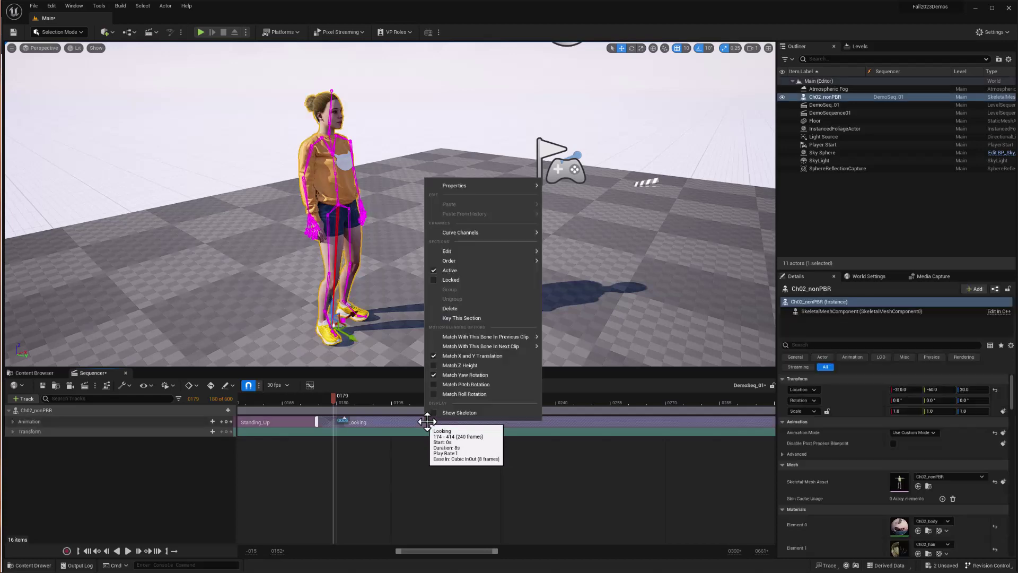
{"action": "left_click", "coordinate": [445, 413]}
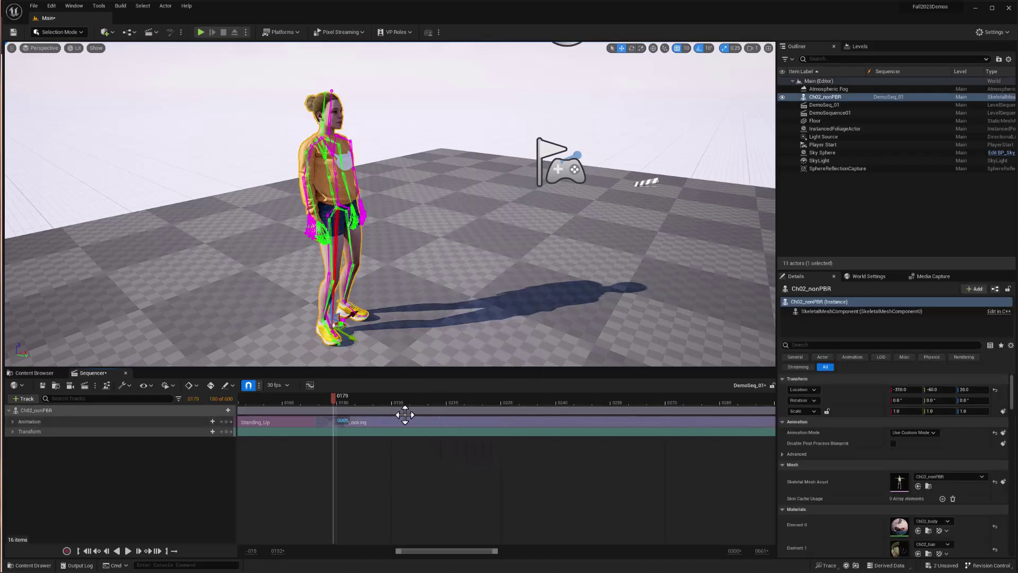
{"action": "left_click_drag", "start_coordinate": [354, 400], "coordinate": [322, 399]}
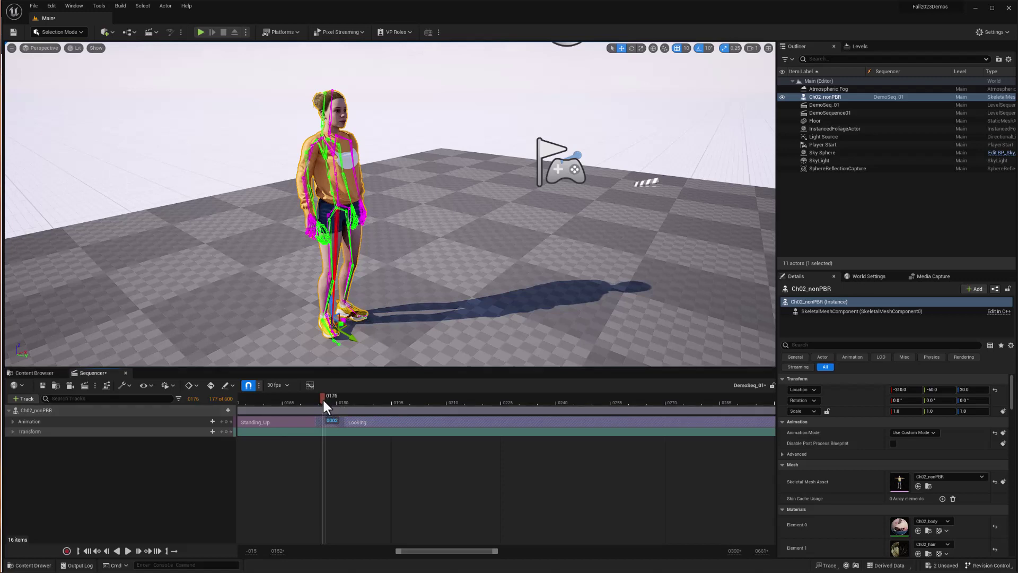
{"action": "left_click_drag", "start_coordinate": [324, 401], "coordinate": [400, 412]}
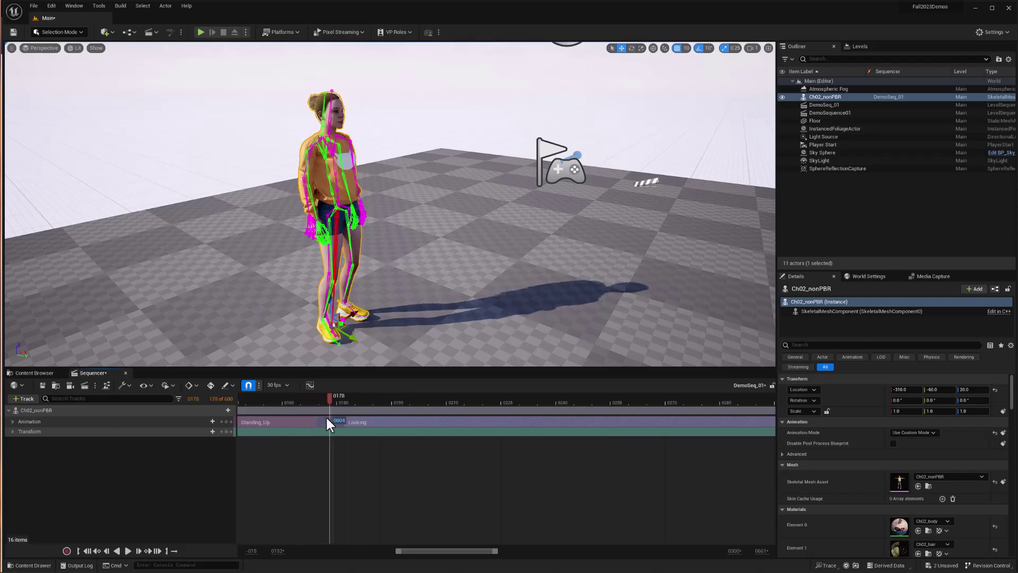
- Scrub to frame 0171 and move the Looking clip to start there, lengthening its overlap with Standing_Up
{"action": "left_click_drag", "start_coordinate": [330, 418], "coordinate": [295, 424]}
{"action": "left_click_drag", "start_coordinate": [432, 422], "coordinate": [413, 422]}
{"action": "mouse_move", "coordinate": [294, 398]}
{"action": "left_mouse_down"}
{"action": "mouse_move", "coordinate": [341, 405]}
{"action": "mouse_move", "coordinate": [311, 403]}
{"action": "left_mouse_up"}
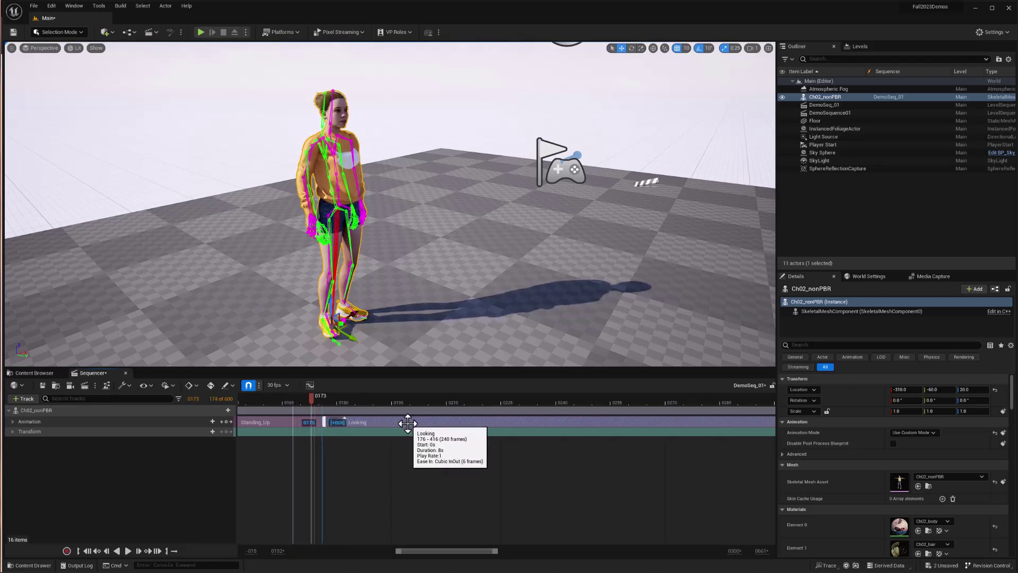
{"action": "mouse_move", "coordinate": [311, 396]}
{"action": "left_mouse_down"}
{"action": "mouse_move", "coordinate": [361, 398]}
{"action": "mouse_move", "coordinate": [307, 407]}
{"action": "left_mouse_up"}
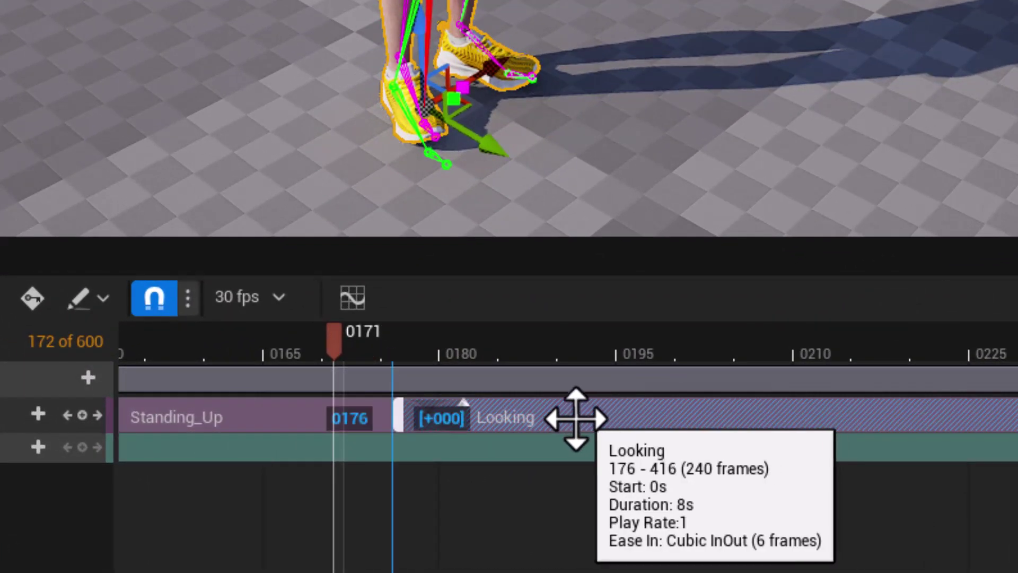
{"action": "left_click_drag", "start_coordinate": [576, 419], "coordinate": [549, 418]}
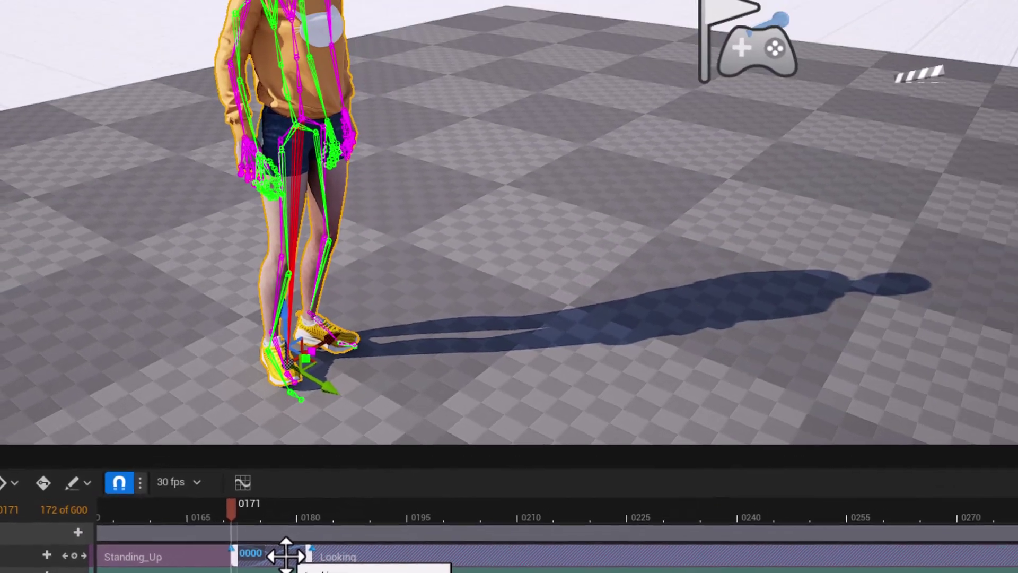
- Set the Looking clip's easing curve to Linear and nudge the clip slightly later over the end of Standing_Up
{"action": "right_click", "coordinate": [422, 415]}
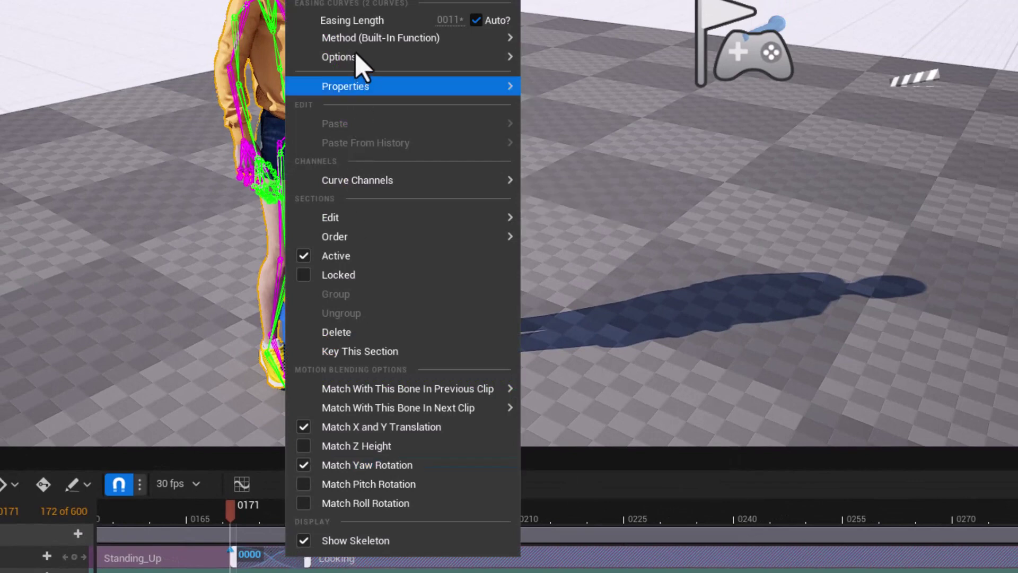
{"action": "mouse_move", "coordinate": [356, 55]}
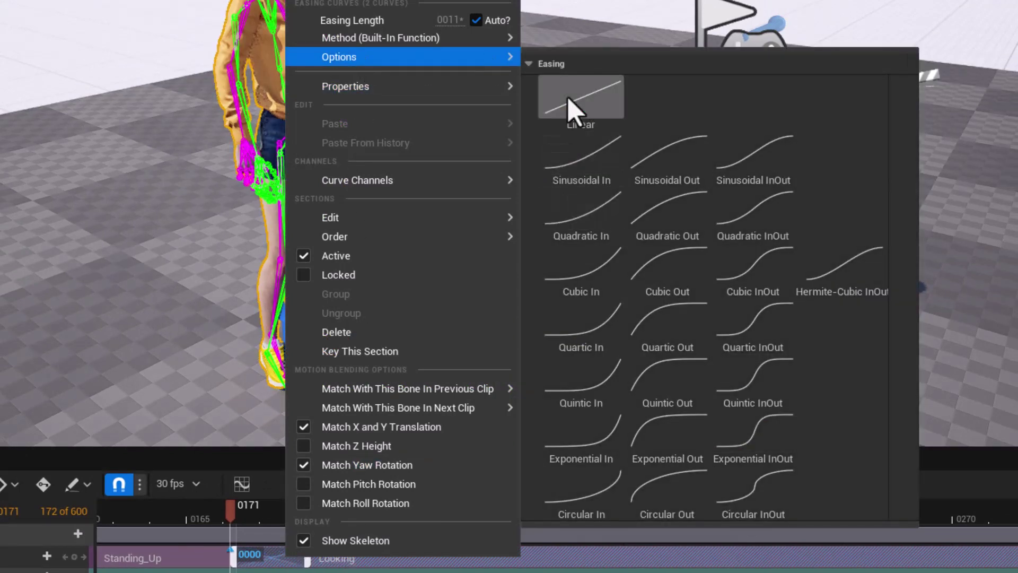
{"action": "left_click", "coordinate": [581, 487]}
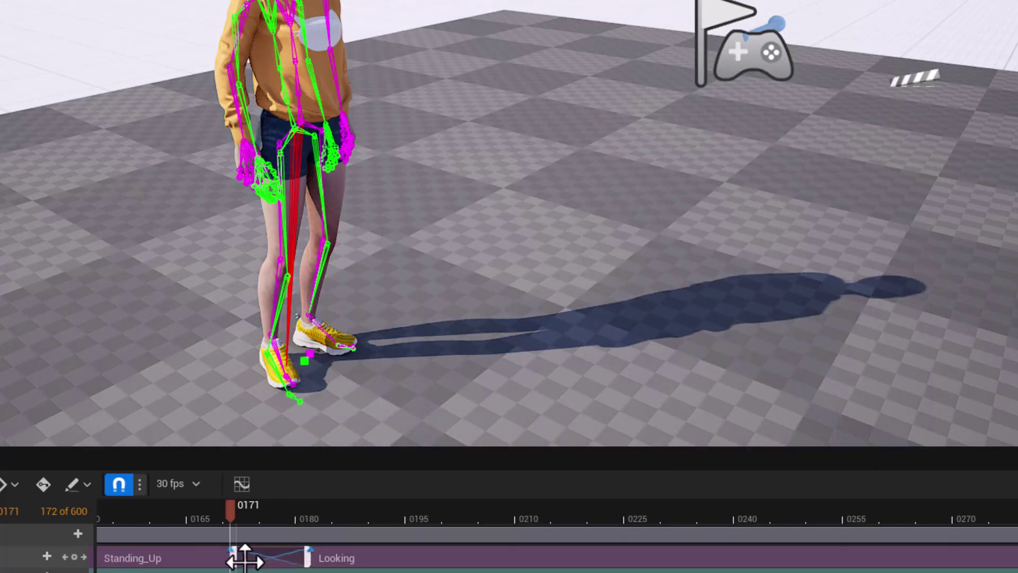
{"action": "left_click_drag", "start_coordinate": [232, 514], "coordinate": [338, 536]}
{"action": "left_click", "coordinate": [391, 549]}
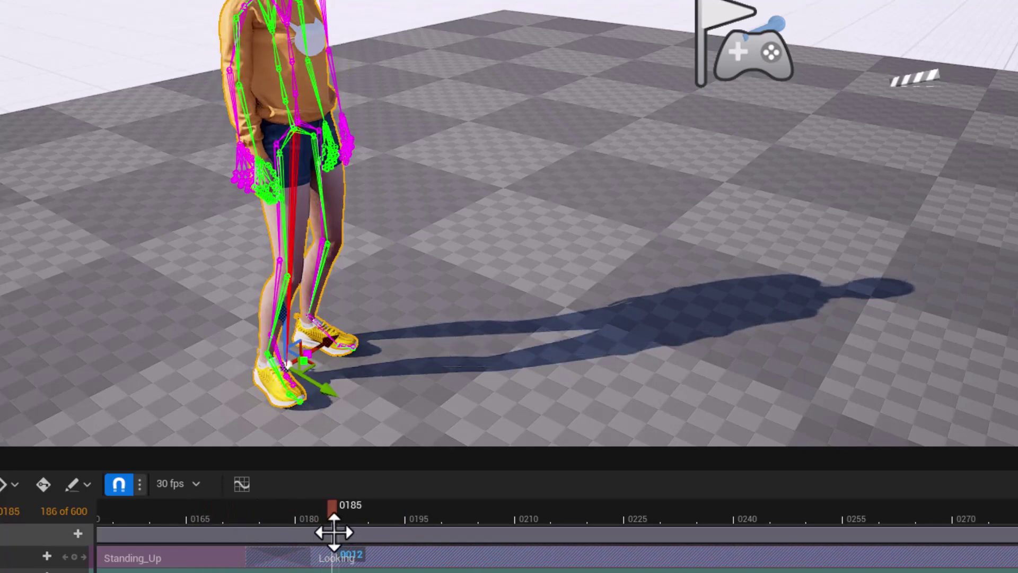
- Show the full sequence range and add the Walking animation to the character's Animation track at frame 0420
{"action": "left_click_drag", "start_coordinate": [406, 572], "coordinate": [602, 572]}
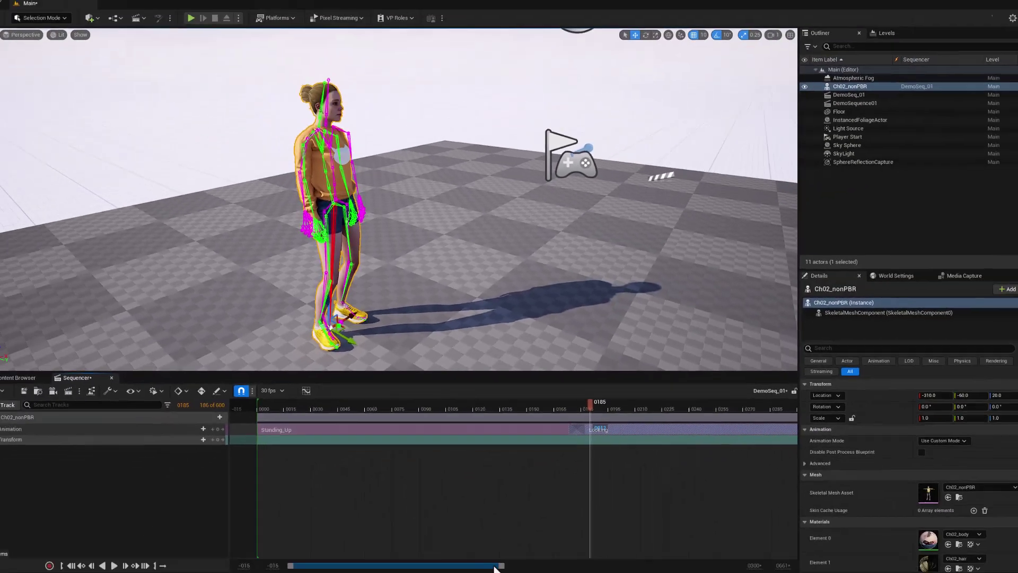
{"action": "left_click_drag", "start_coordinate": [494, 568], "coordinate": [633, 567]}
{"action": "left_click_drag", "start_coordinate": [428, 552], "coordinate": [293, 554]}
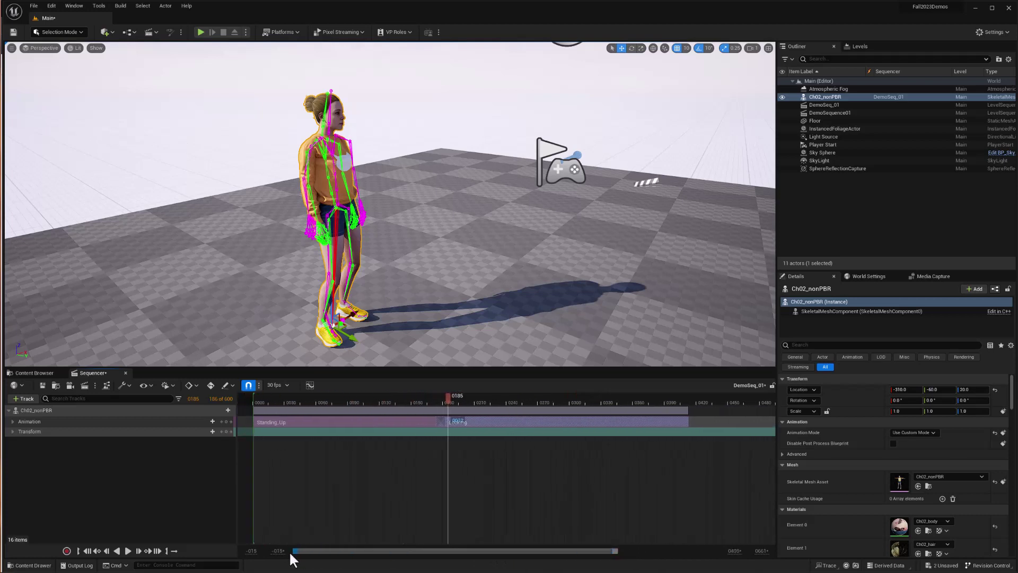
{"action": "left_click_drag", "start_coordinate": [617, 550], "coordinate": [742, 550]}
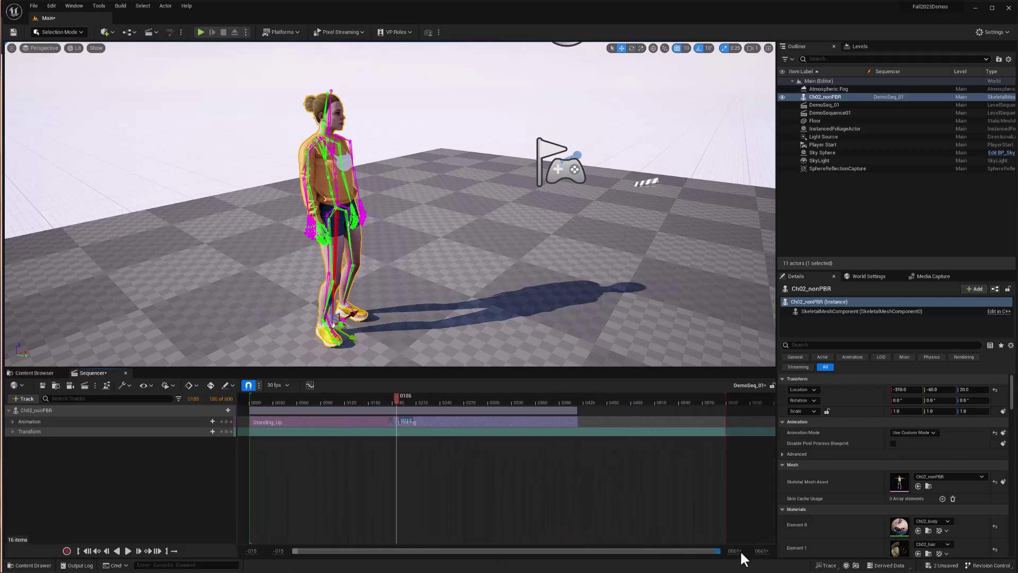
{"action": "left_click_drag", "start_coordinate": [397, 403], "coordinate": [583, 402]}
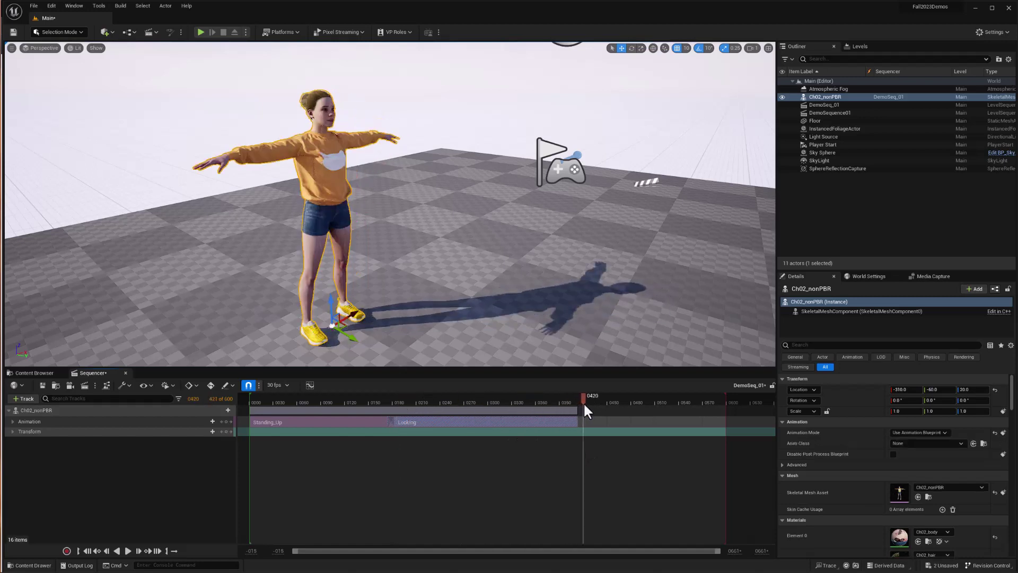
{"action": "left_click", "coordinate": [205, 420]}
{"action": "left_click", "coordinate": [233, 524]}
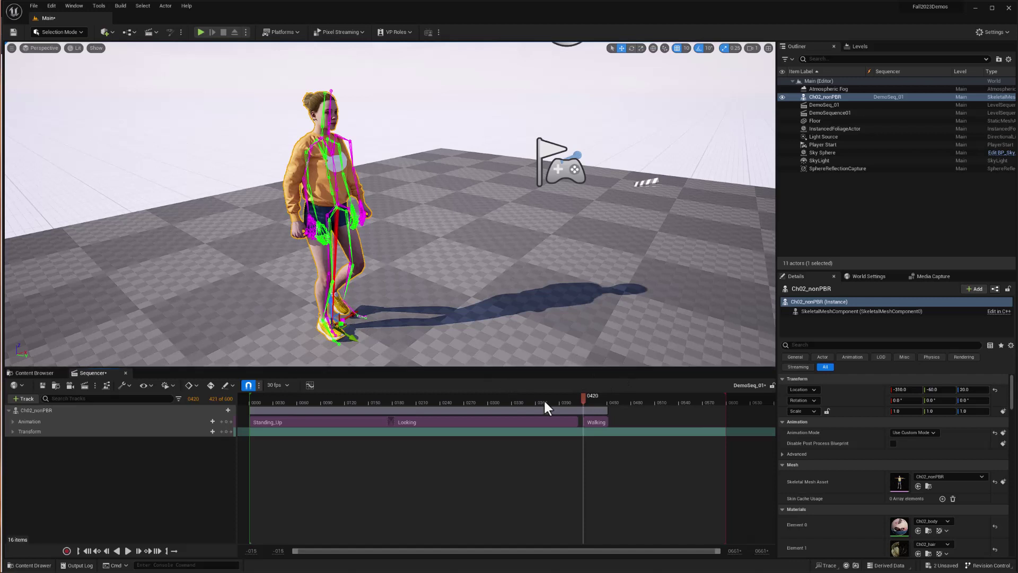
- Scrub through the Walking clip to frame 0436 and trim the clip's start to that frame
{"action": "left_click_drag", "start_coordinate": [582, 397], "coordinate": [589, 396]}
{"action": "right_click_drag", "start_coordinate": [529, 278], "coordinate": [551, 300]}
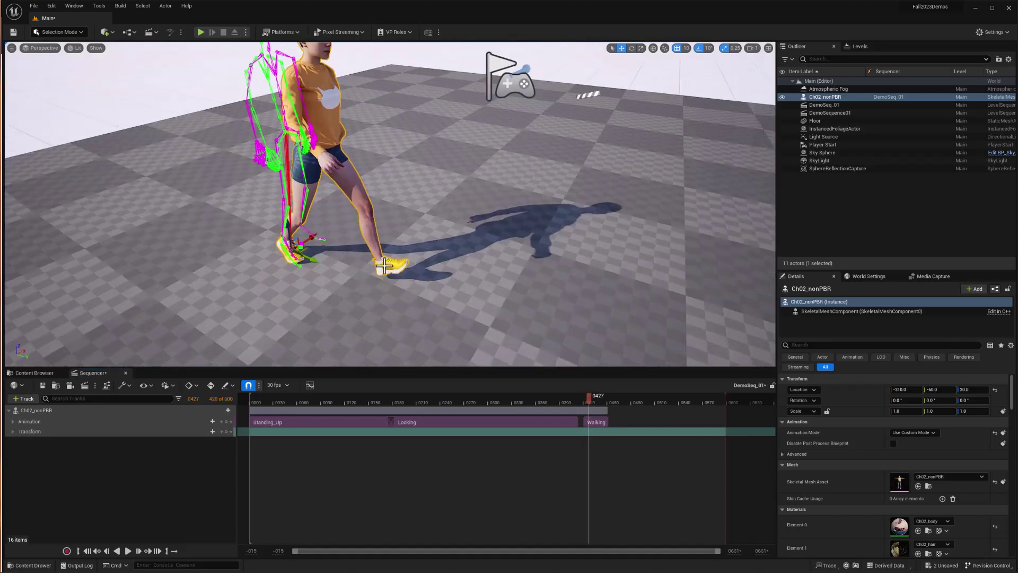
{"action": "mouse_move", "coordinate": [586, 398]}
{"action": "left_mouse_down"}
{"action": "mouse_move", "coordinate": [596, 397]}
{"action": "mouse_move", "coordinate": [584, 400]}
{"action": "left_mouse_up"}
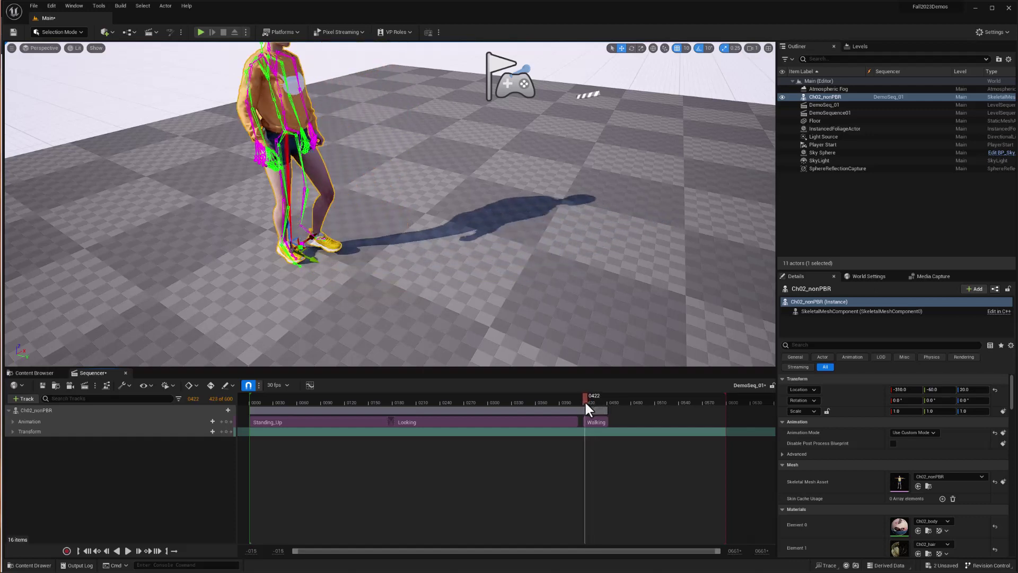
{"action": "left_click_drag", "start_coordinate": [585, 399], "coordinate": [596, 399]}
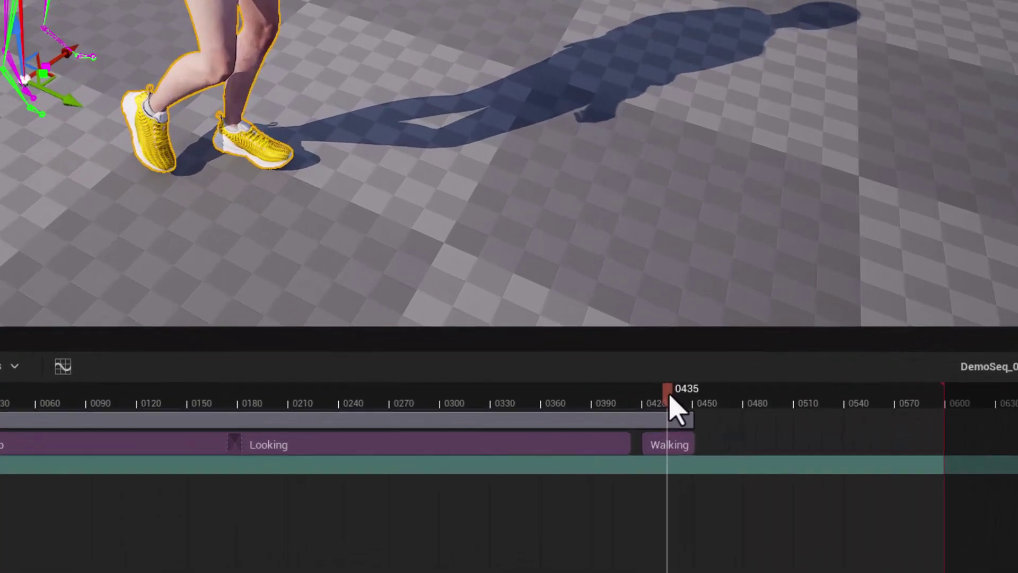
{"action": "left_click_drag", "start_coordinate": [664, 396], "coordinate": [667, 396]}
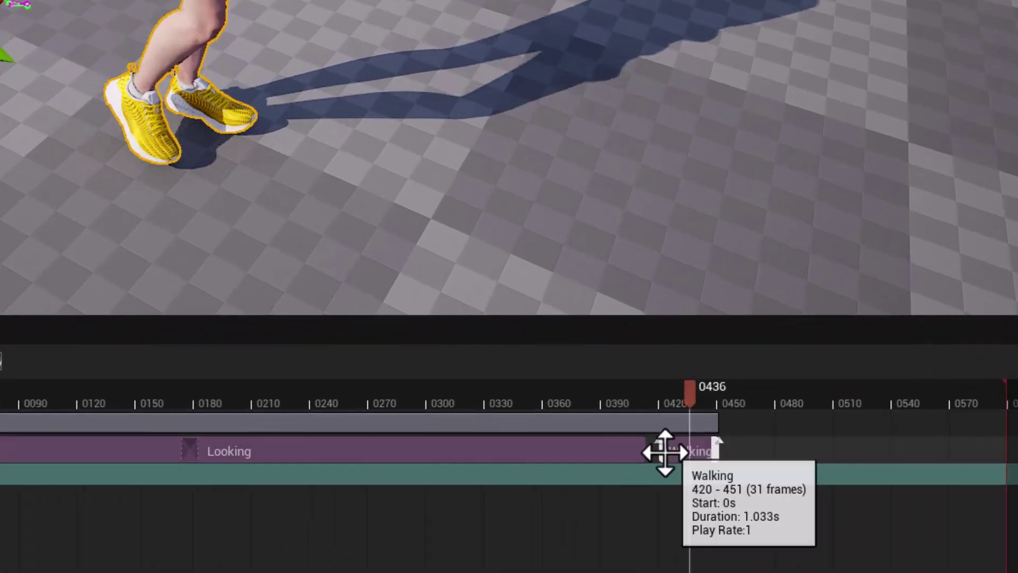
{"action": "left_click_drag", "start_coordinate": [660, 452], "coordinate": [685, 452]}
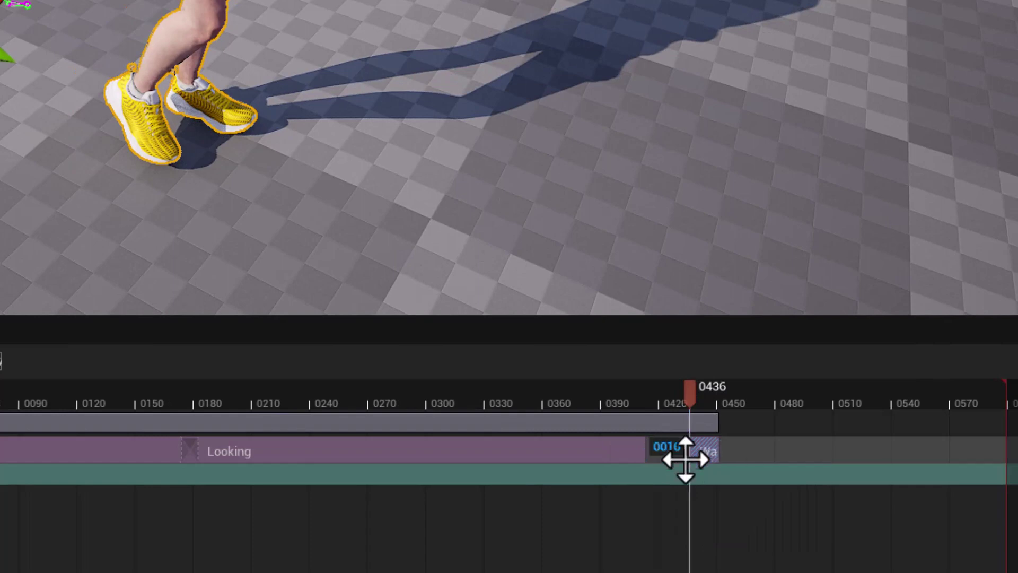
- Move the trimmed Walking clip to start at frame 413, directly after the Looking clip
{"action": "scroll", "coordinate": [509, 451], "scroll_direction": "up", "scroll_amount": 4, "text": "ctrl"}
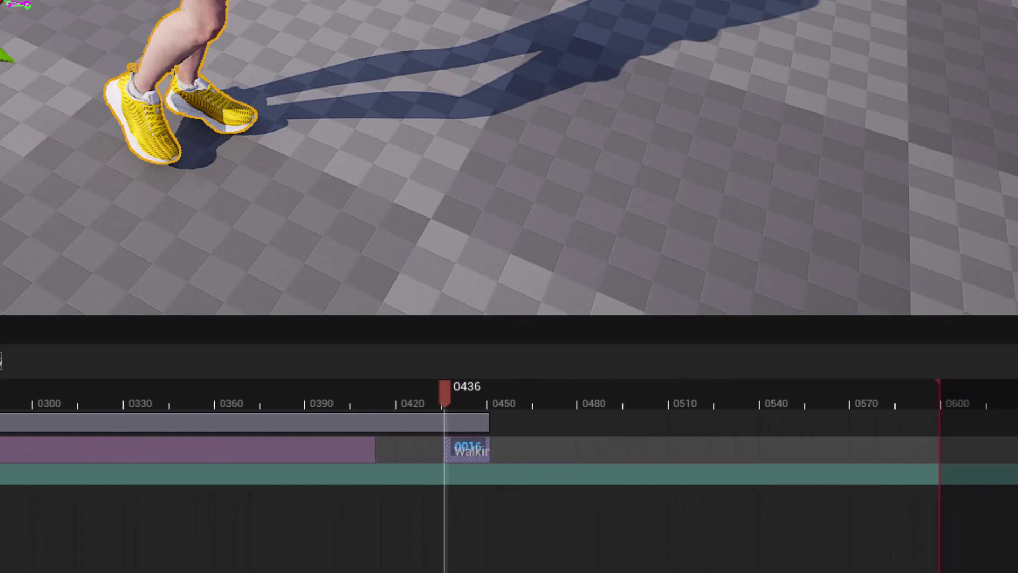
{"action": "scroll", "coordinate": [509, 451], "scroll_direction": "up", "scroll_amount": 3, "text": "ctrl"}
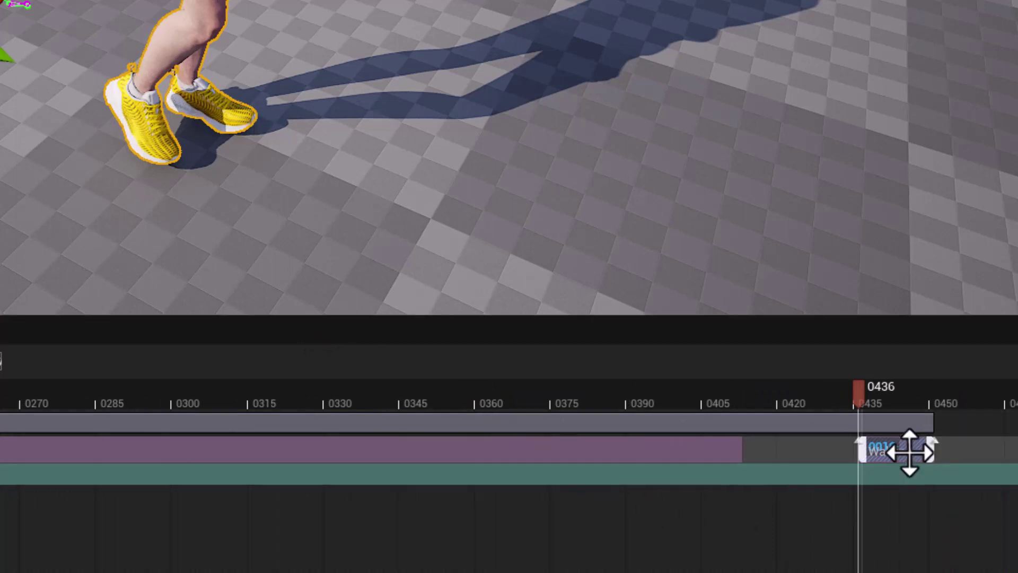
{"action": "left_click_drag", "start_coordinate": [910, 451], "coordinate": [792, 451]}
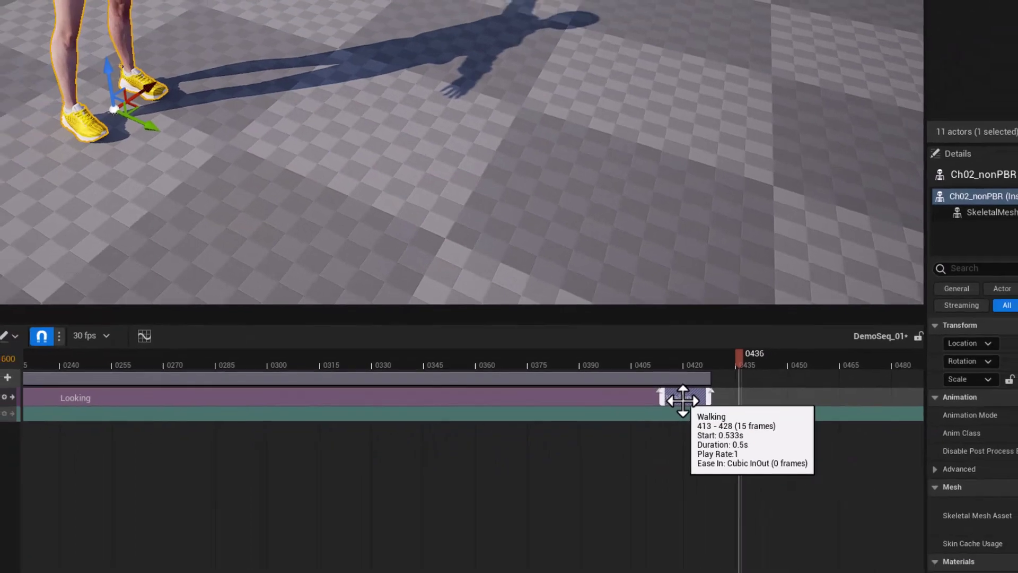
- Scrub to frame 0415 and match the Walking clip to the previous clip using a foot bone
{"action": "left_click", "coordinate": [676, 360]}
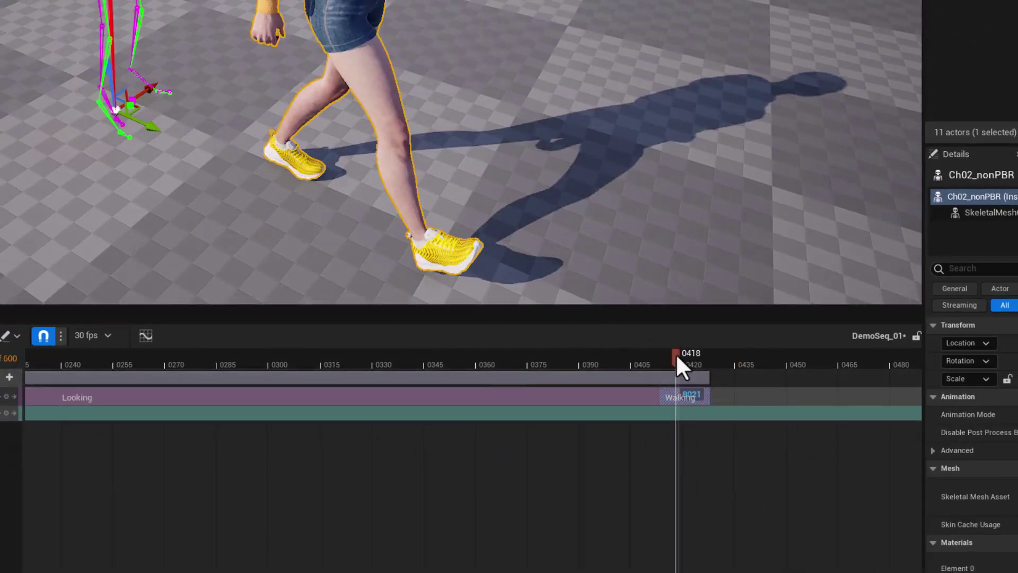
{"action": "left_click_drag", "start_coordinate": [678, 352], "coordinate": [667, 362]}
{"action": "right_click", "coordinate": [682, 393]}
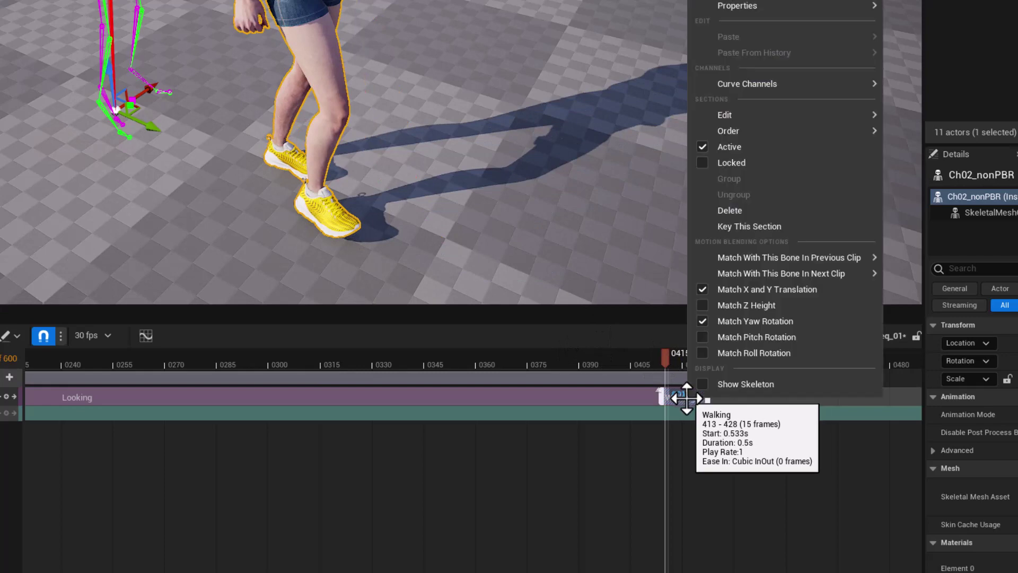
{"action": "mouse_move", "coordinate": [717, 244]}
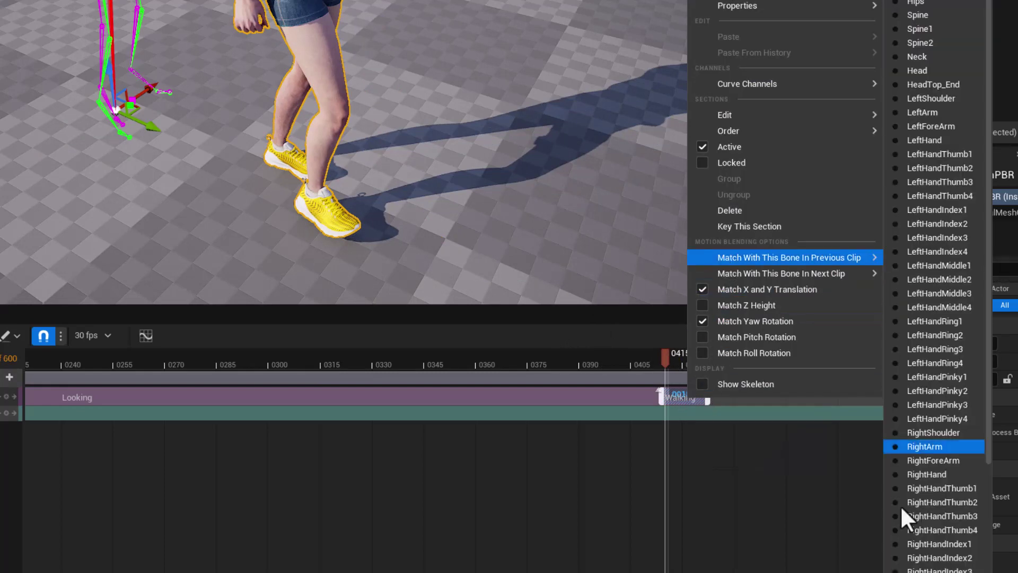
{"action": "scroll", "coordinate": [933, 546], "scroll_direction": "down", "scroll_amount": 5}
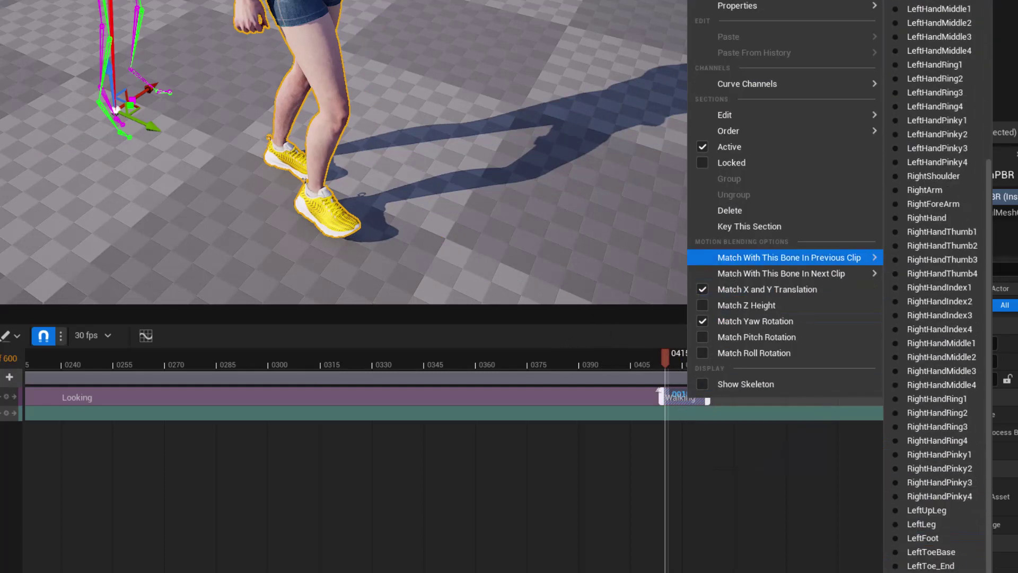
{"action": "left_click", "coordinate": [920, 565]}
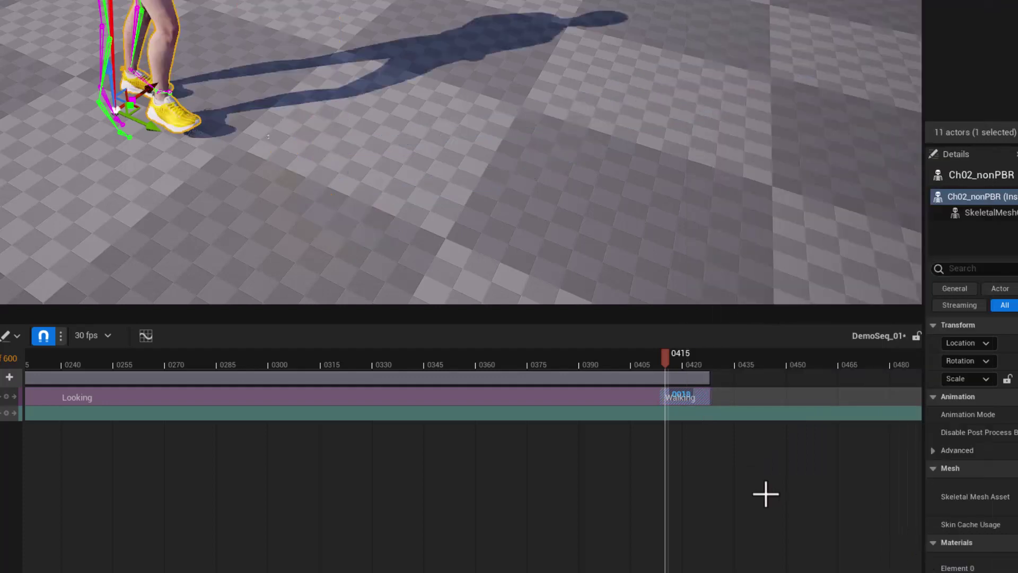
- Move the Walking clip slightly earlier so it overlaps the end of Looking, and scrub through the blend
{"action": "left_click_drag", "start_coordinate": [665, 357], "coordinate": [644, 362]}
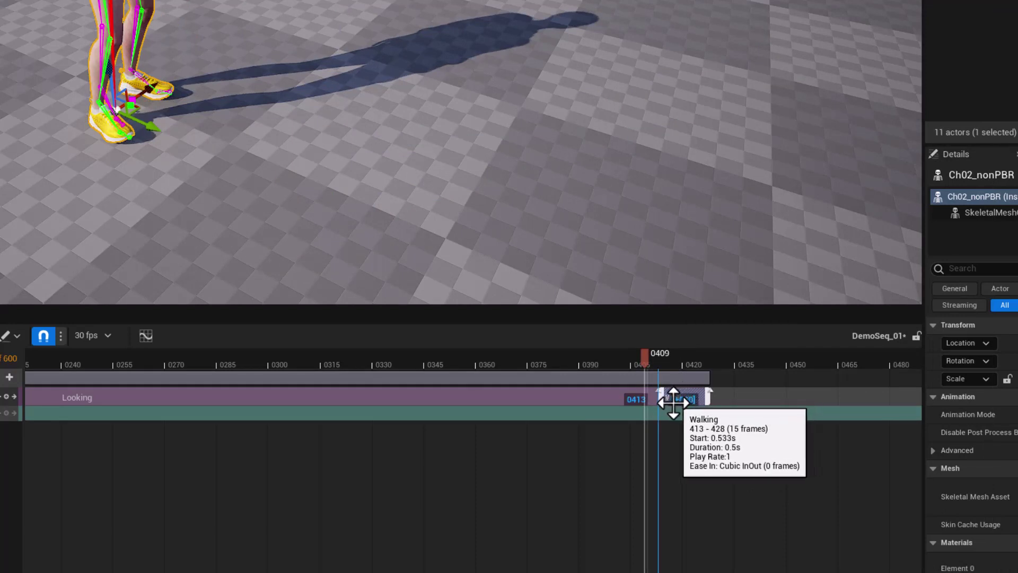
{"action": "left_click_drag", "start_coordinate": [682, 400], "coordinate": [669, 399]}
{"action": "left_click_drag", "start_coordinate": [641, 359], "coordinate": [662, 358]}
{"action": "left_click_drag", "start_coordinate": [504, 82], "coordinate": [717, 201]}
- Add a second Walking animation to the Animation track at frame 0426, after the trimmed Walking clip
{"action": "left_click_drag", "start_coordinate": [677, 367], "coordinate": [705, 361]}
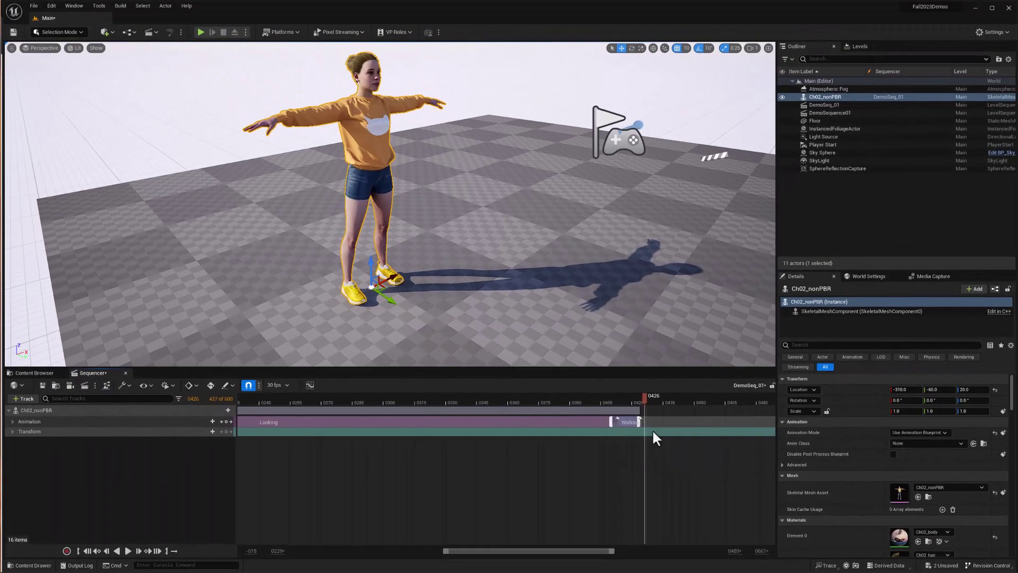
{"action": "left_click", "coordinate": [212, 421]}
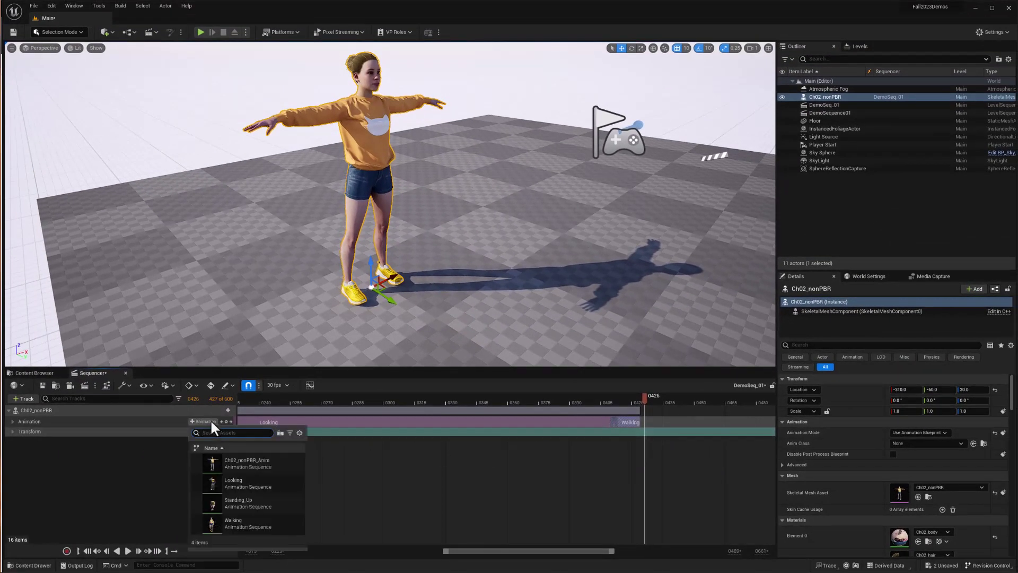
{"action": "left_click", "coordinate": [228, 520]}
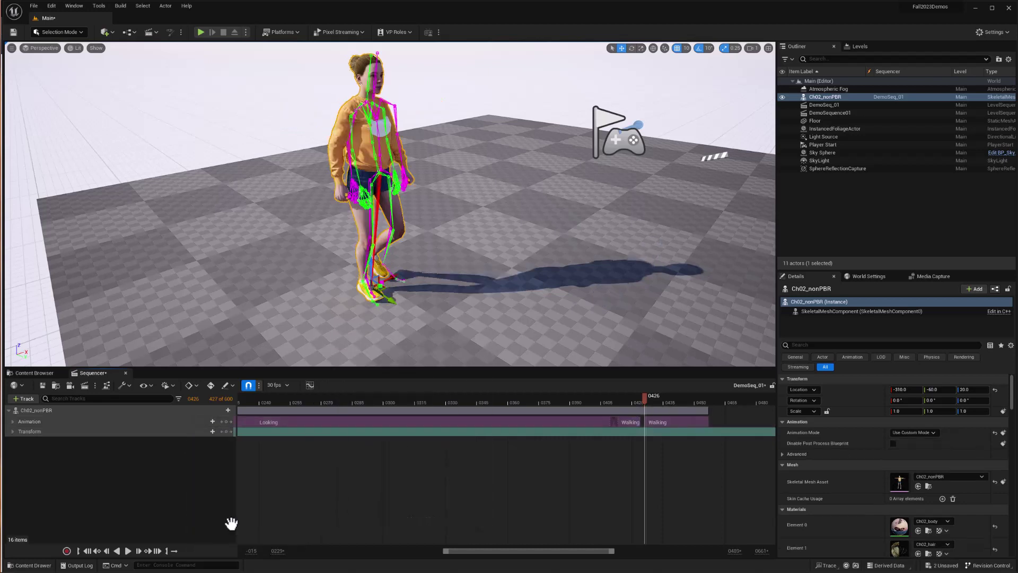
- Match the second Walking clip to the previous clip using the RightToeBase bone
{"action": "right_click", "coordinate": [671, 419]}
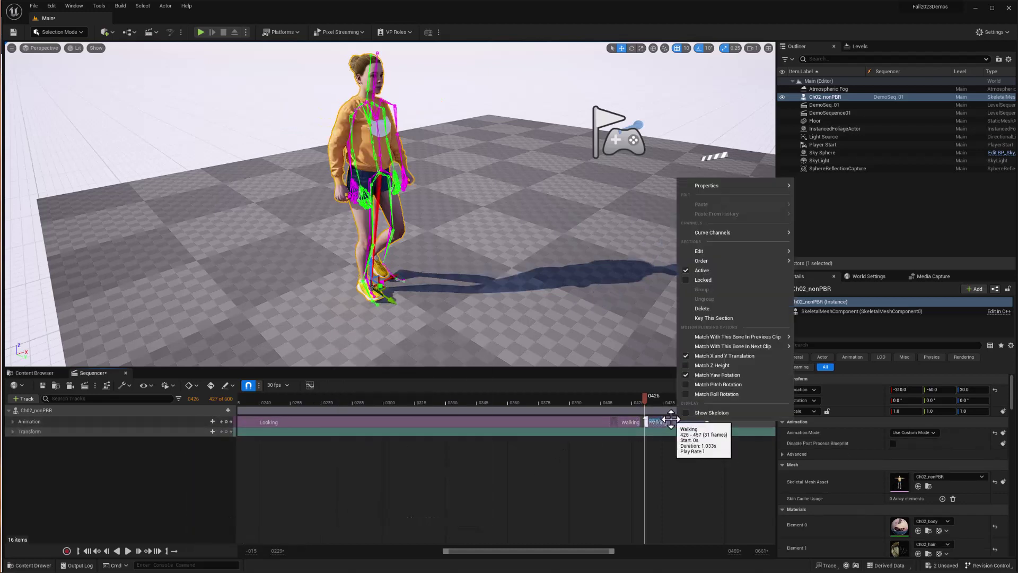
{"action": "left_click", "coordinate": [646, 396]}
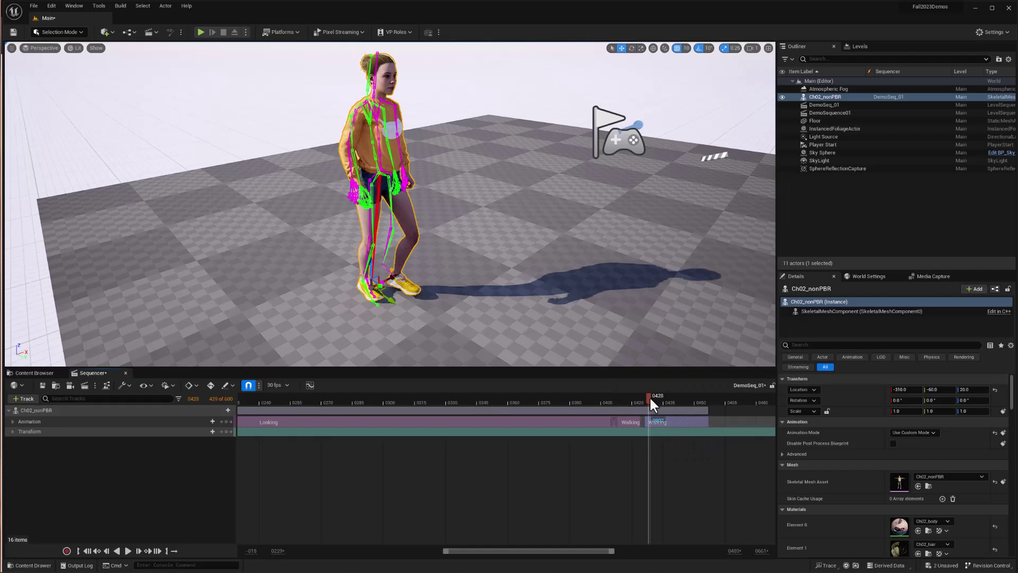
{"action": "right_click", "coordinate": [676, 422]}
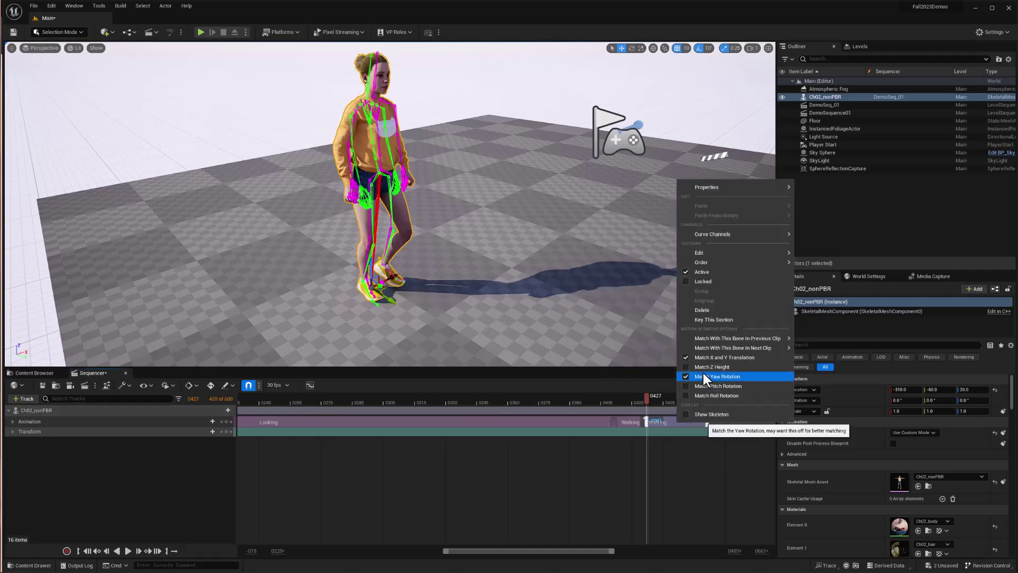
{"action": "mouse_move", "coordinate": [713, 338]}
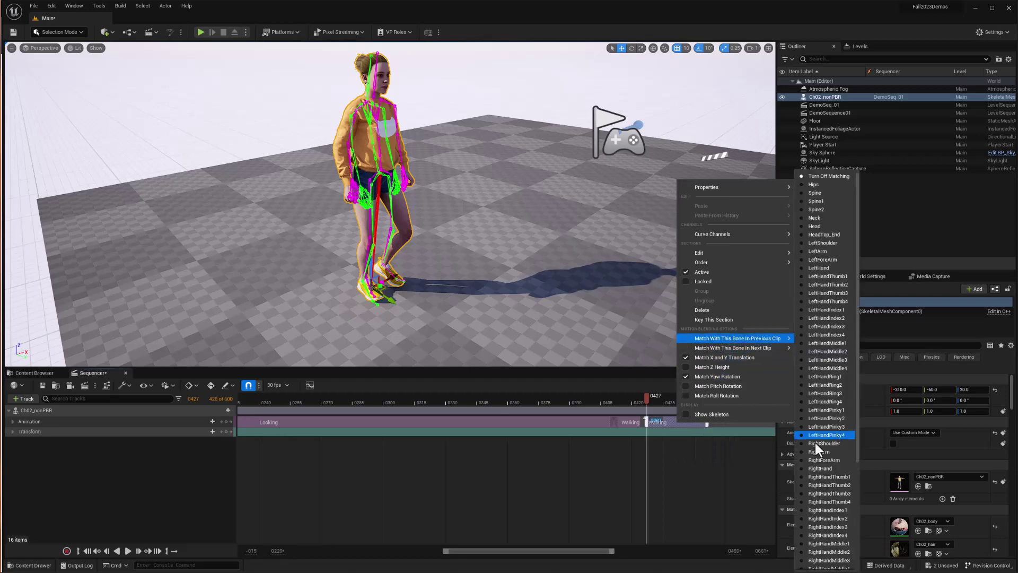
{"action": "scroll", "coordinate": [816, 525], "scroll_direction": "down", "scroll_amount": 3}
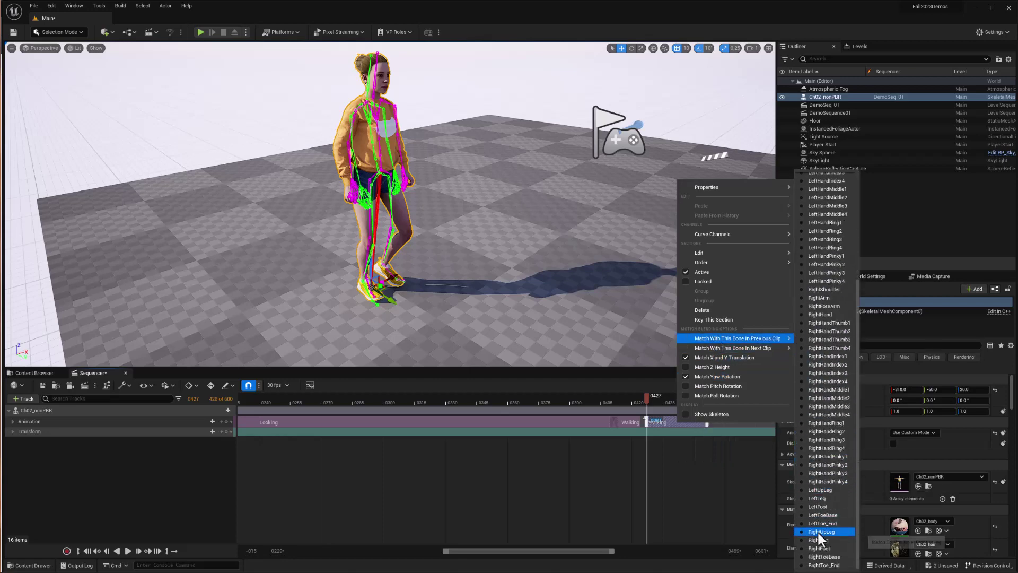
{"action": "left_click", "coordinate": [824, 556]}
- Move the second Walking clip to start at frame 423 over the end of the first, and scrub the transition to frame 0433
{"action": "left_click_drag", "start_coordinate": [682, 423], "coordinate": [659, 404]}
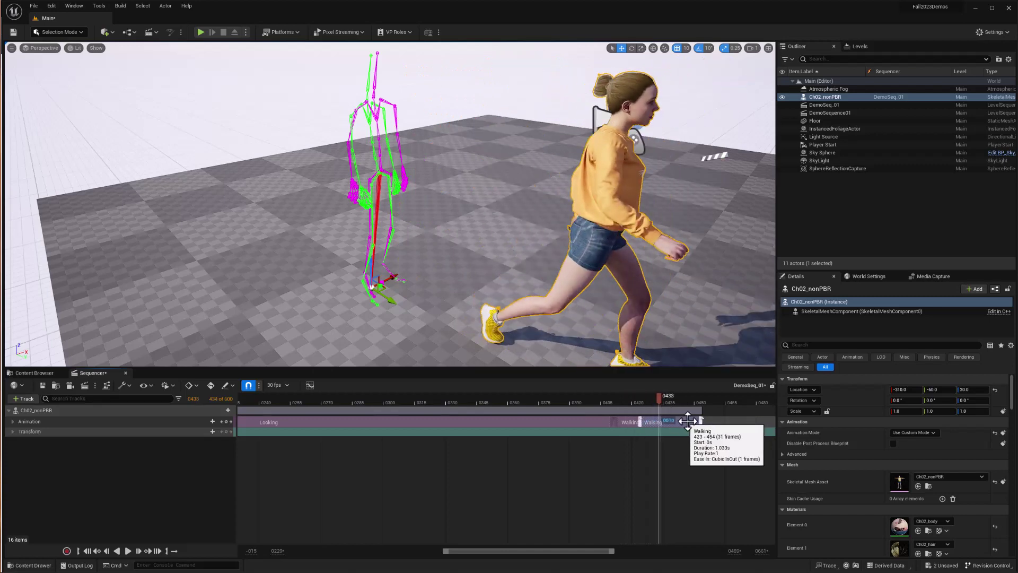
{"action": "right_click", "coordinate": [684, 421]}
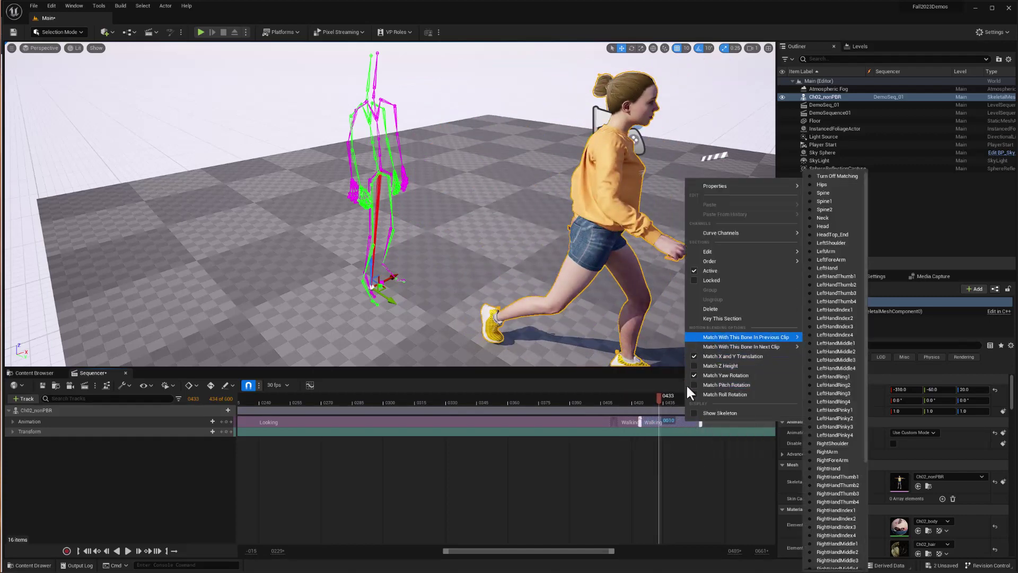
{"action": "left_click", "coordinate": [676, 422]}
{"action": "left_click", "coordinate": [678, 423]}
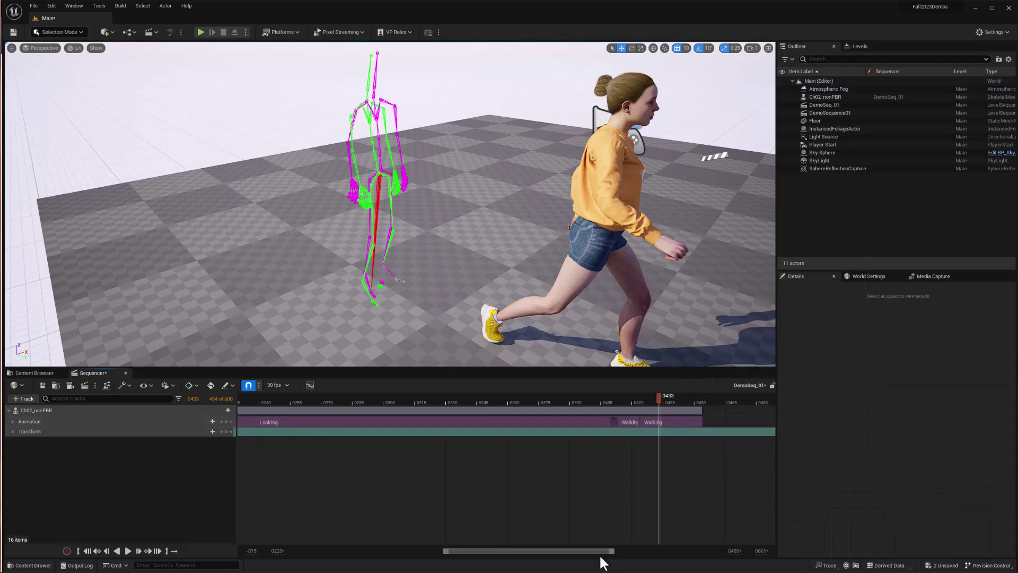
- Paste a copy of the second Walking clip at frame 0456 and move it onto the same row, at the end of that clip
{"action": "left_click_drag", "start_coordinate": [593, 551], "coordinate": [646, 550]}
{"action": "left_click", "coordinate": [495, 422]}
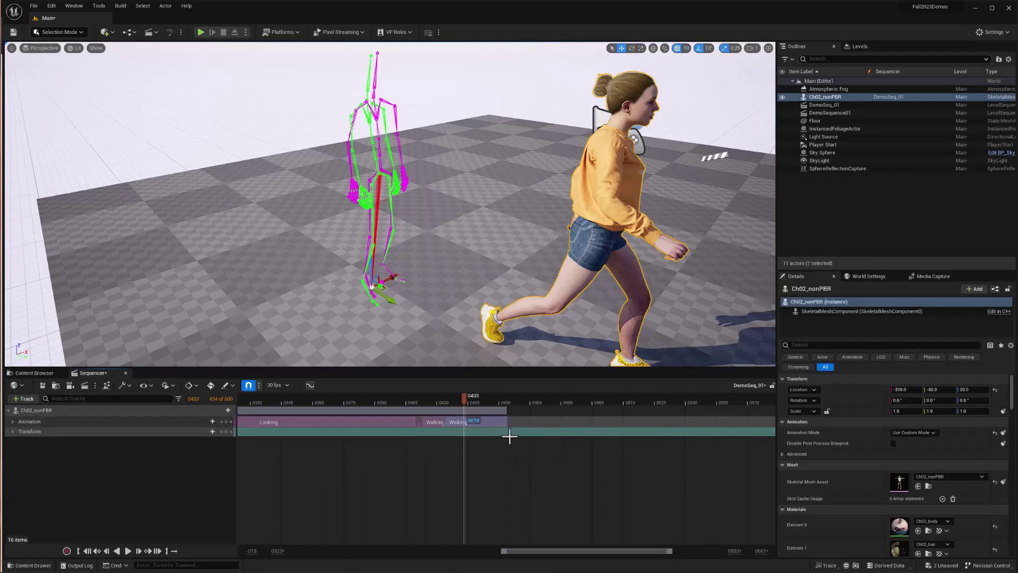
{"action": "left_click_drag", "start_coordinate": [467, 402], "coordinate": [512, 400]}
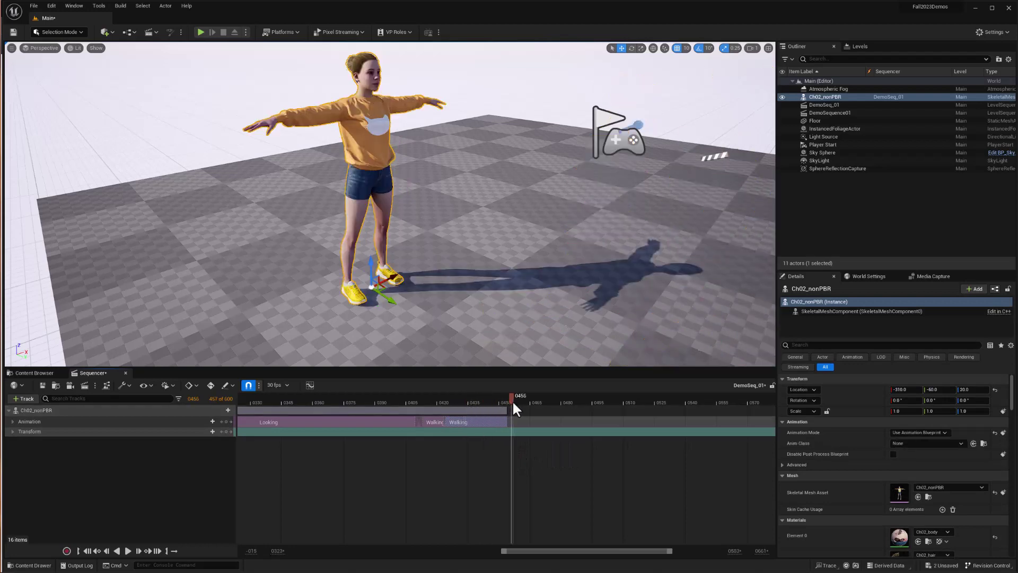
{"action": "key", "text": "ctrl+v"}
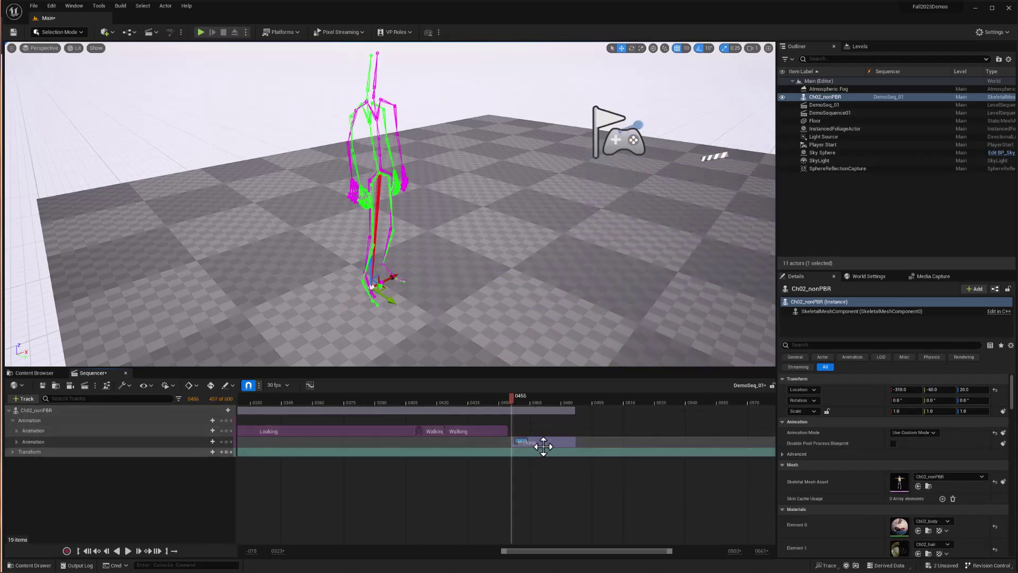
{"action": "left_click_drag", "start_coordinate": [554, 448], "coordinate": [465, 404]}
- Play the sequence from the end of the Looking clip to review the walk transitions from a wider angle
{"action": "scroll", "coordinate": [497, 251], "scroll_direction": "down", "scroll_amount": 3}
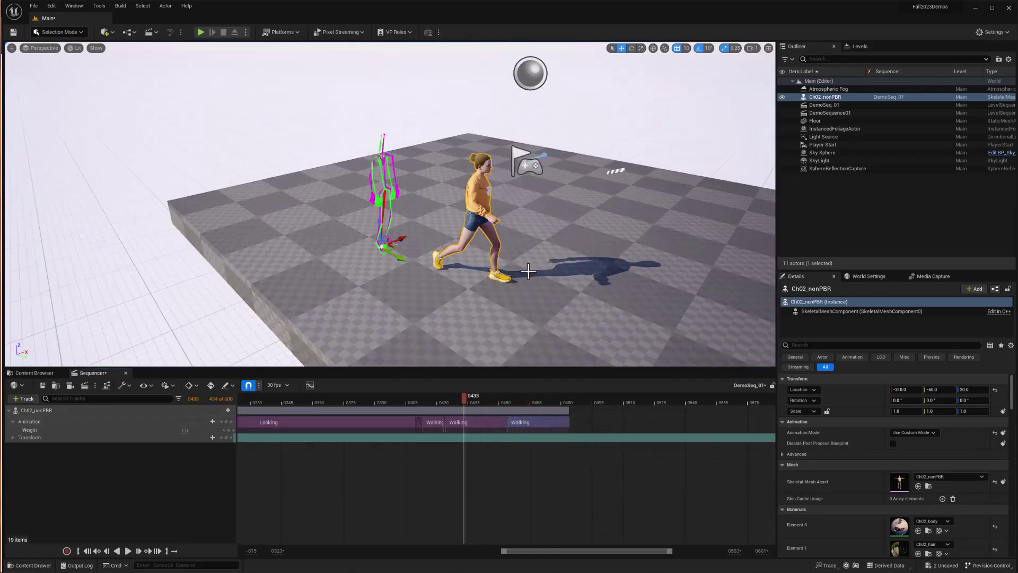
{"action": "left_click_drag", "start_coordinate": [610, 284], "coordinate": [573, 287], "text": "alt"}
{"action": "left_click_drag", "start_coordinate": [462, 399], "coordinate": [370, 399]}
{"action": "key", "text": "space"}
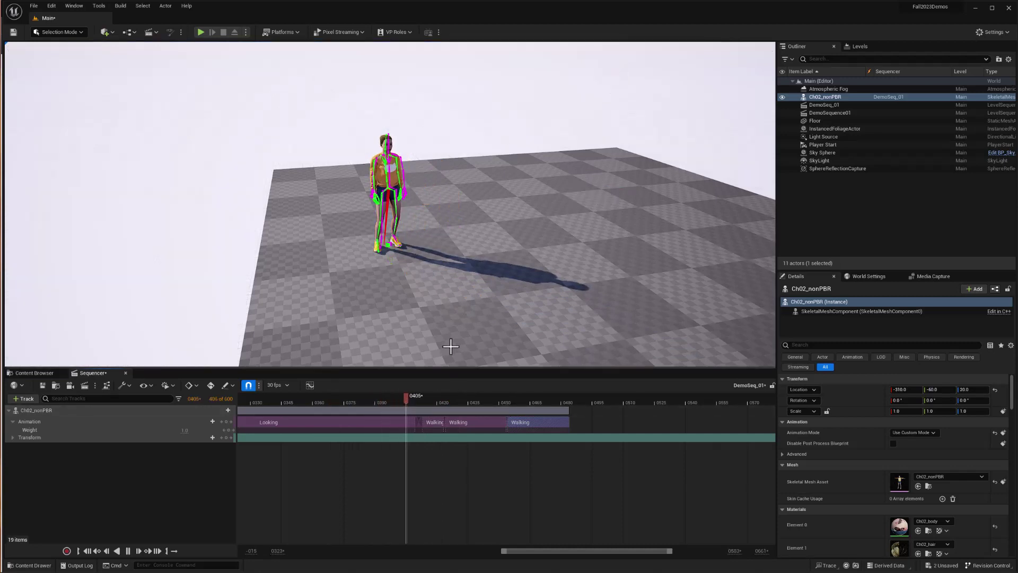
- Stop playback, move the last two Walking clips together to start at frame 464, and scrub to frame 0413
{"action": "key", "text": "space"}
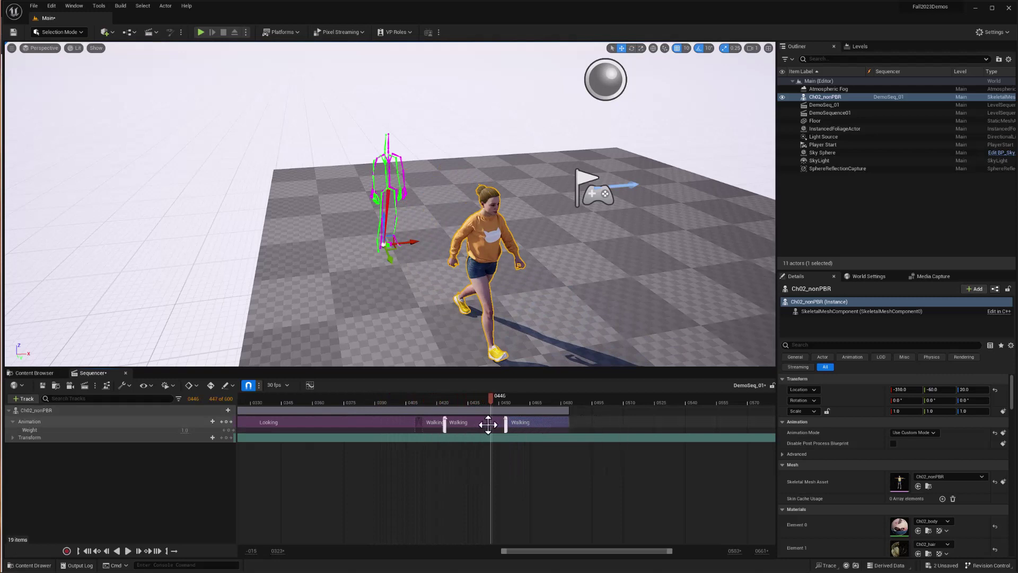
{"action": "left_click_drag", "start_coordinate": [470, 422], "coordinate": [574, 423]}
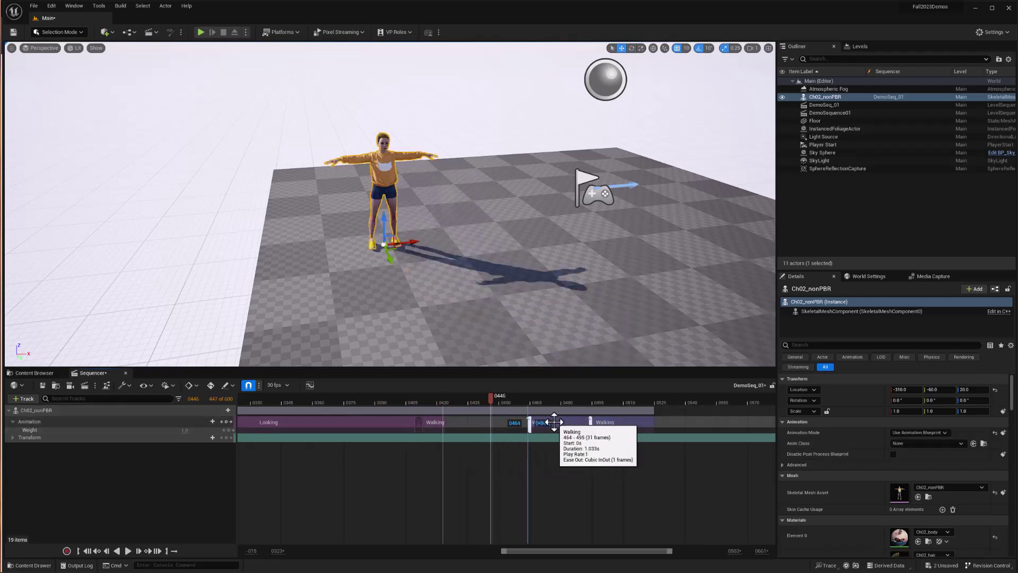
{"action": "left_click", "coordinate": [433, 422]}
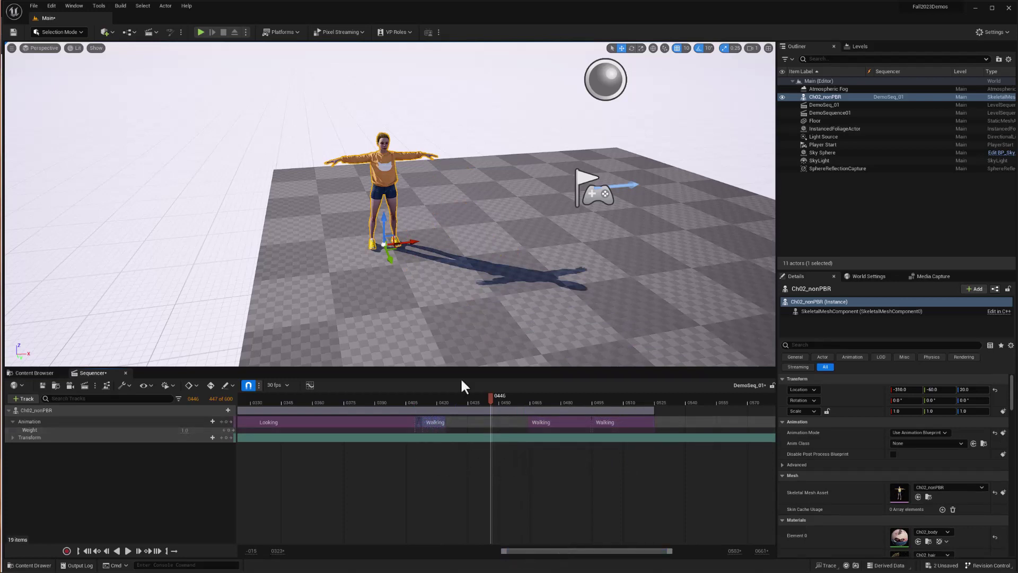
{"action": "left_click_drag", "start_coordinate": [491, 395], "coordinate": [423, 397]}
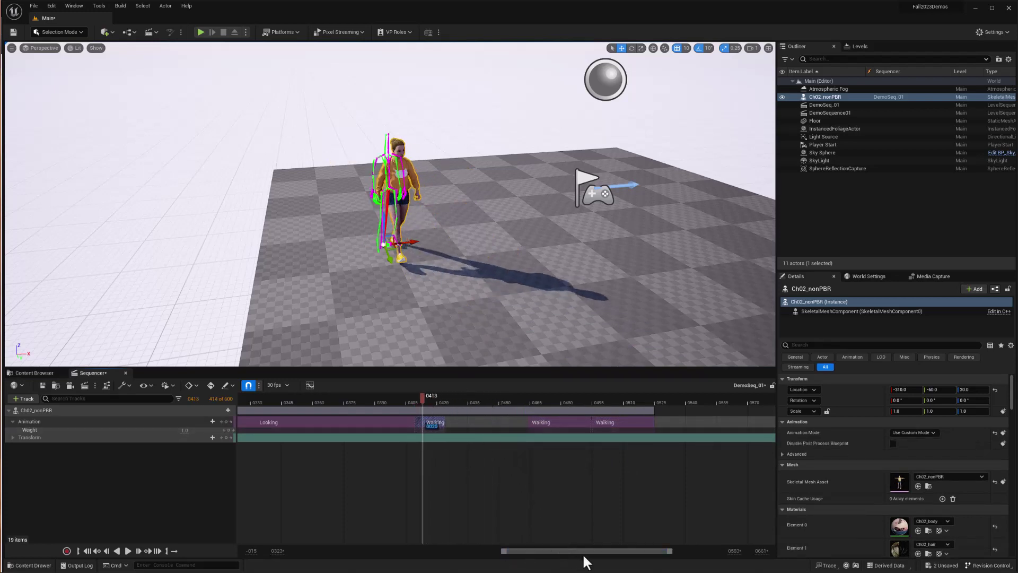
- Move the first Walking clip earlier to start at about frame 402 over the end of the Looking clip, playing the blend between adjustments
{"action": "left_click_drag", "start_coordinate": [583, 554], "coordinate": [545, 554]}
{"action": "left_click_drag", "start_coordinate": [625, 552], "coordinate": [544, 554]}
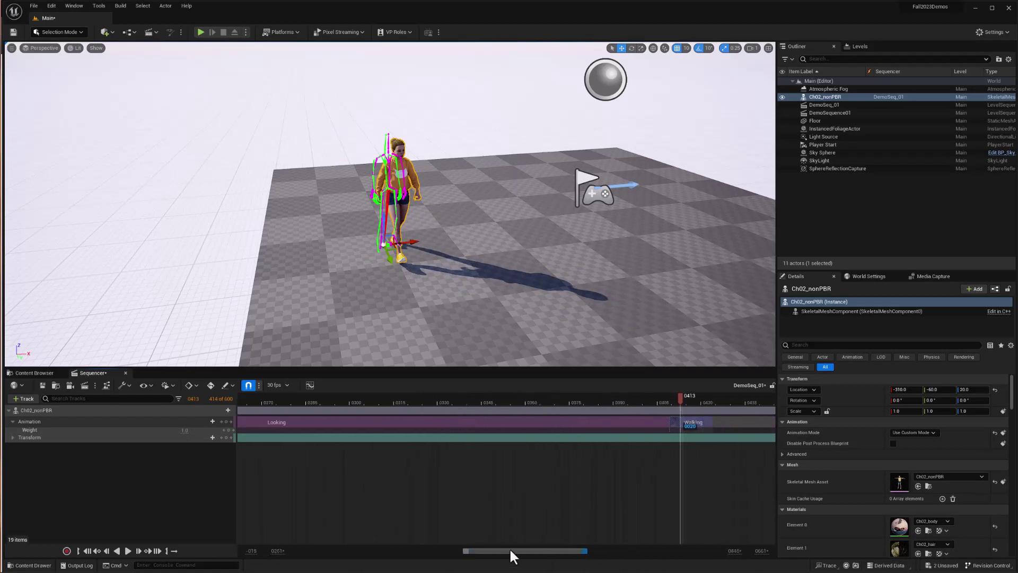
{"action": "left_click_drag", "start_coordinate": [465, 550], "coordinate": [539, 550]}
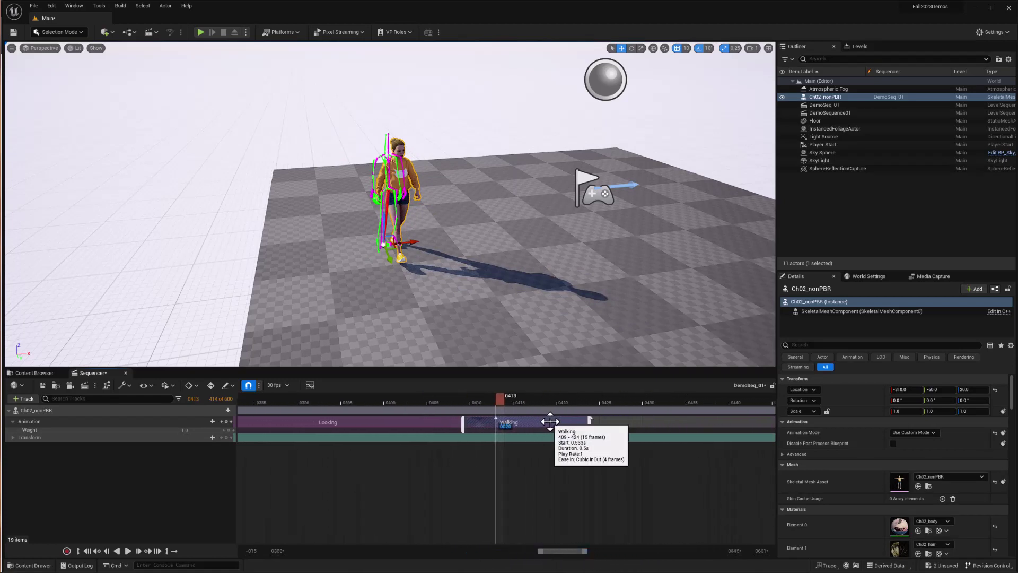
{"action": "left_click_drag", "start_coordinate": [551, 422], "coordinate": [375, 400]}
{"action": "key", "text": "space"}
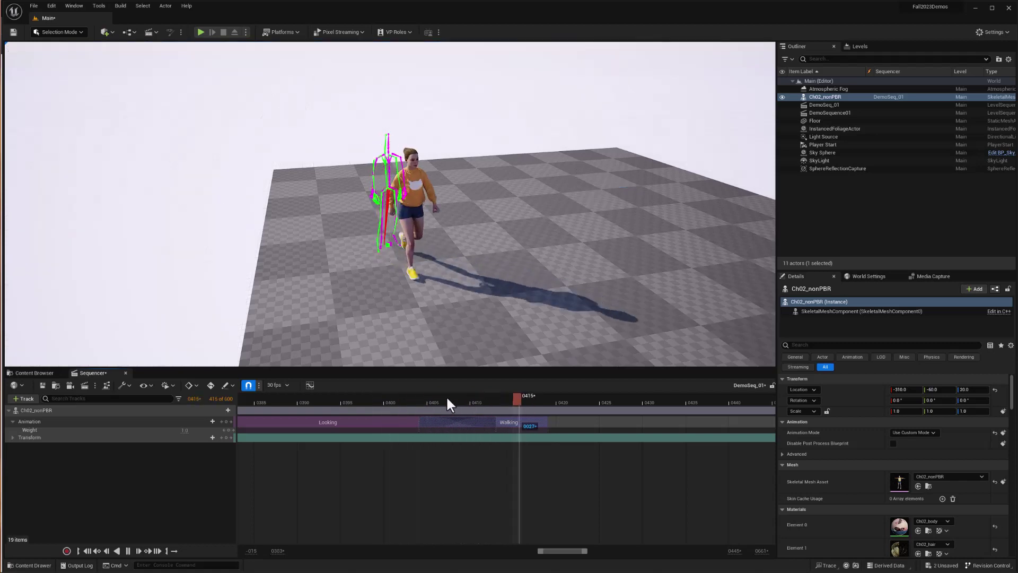
{"action": "key", "text": "space"}
{"action": "left_click_drag", "start_coordinate": [528, 424], "coordinate": [485, 425]}
{"action": "left_click", "coordinate": [343, 399]}
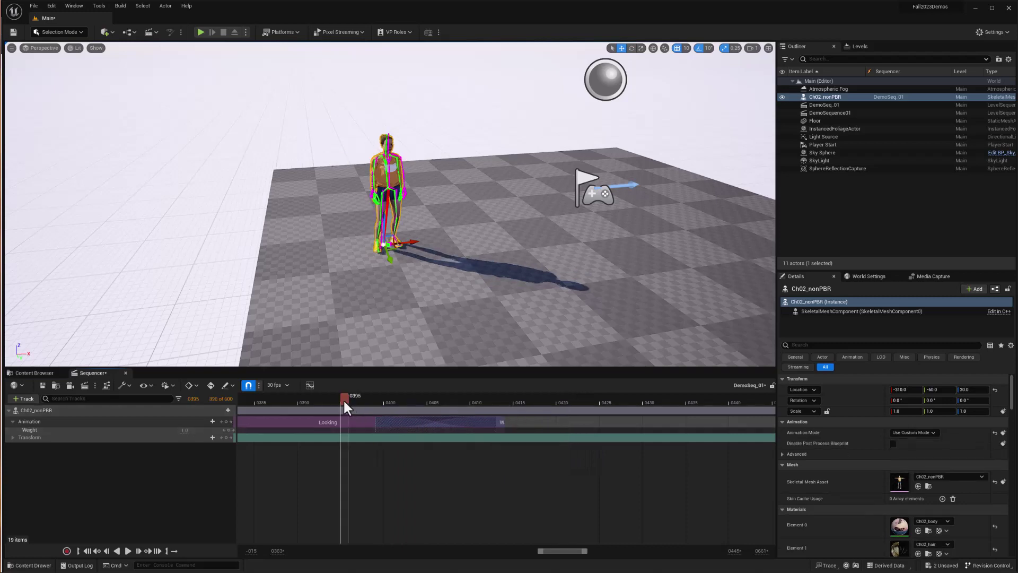
{"action": "key", "text": "space"}
{"action": "key", "text": "space"}
{"action": "left_click_drag", "start_coordinate": [376, 424], "coordinate": [402, 424]}
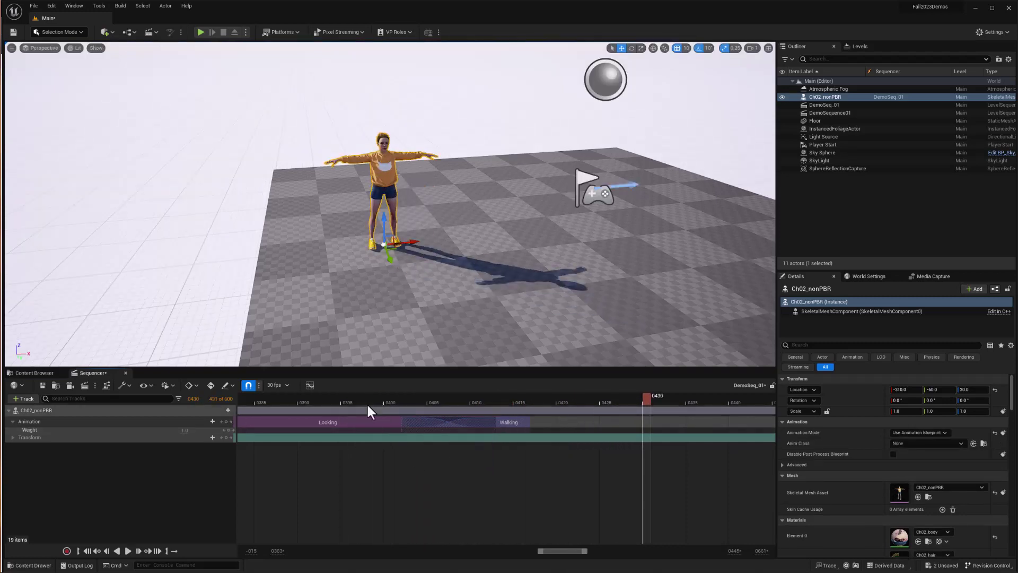
- Look over the easing curve options for the blend into the first Walking clip, and replay the transition from the Looking clip
{"action": "right_click", "coordinate": [432, 426]}
{"action": "mouse_move", "coordinate": [478, 189]}
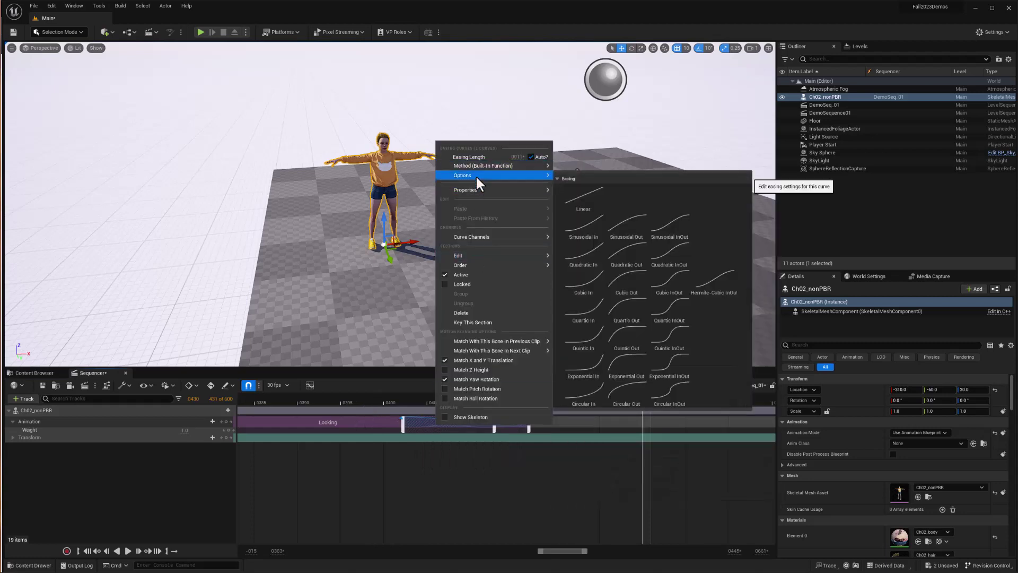
{"action": "left_click", "coordinate": [351, 399]}
{"action": "key", "text": "space"}
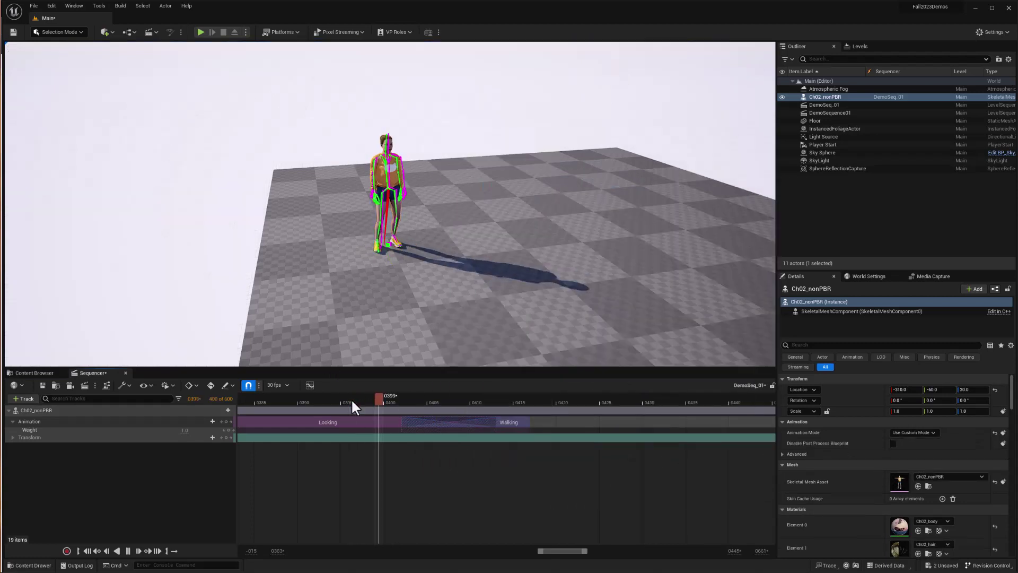
{"action": "key", "text": "space"}
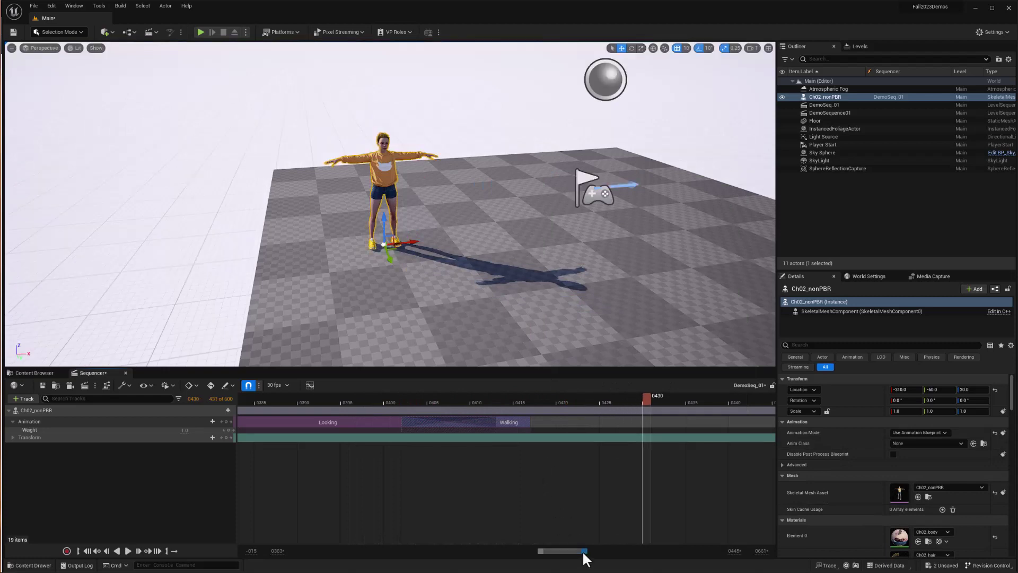
- Move the last two Walking clips together to start at frame 417, at the end of the first Walking clip, and play the result
{"action": "left_click_drag", "start_coordinate": [584, 551], "coordinate": [666, 551]}
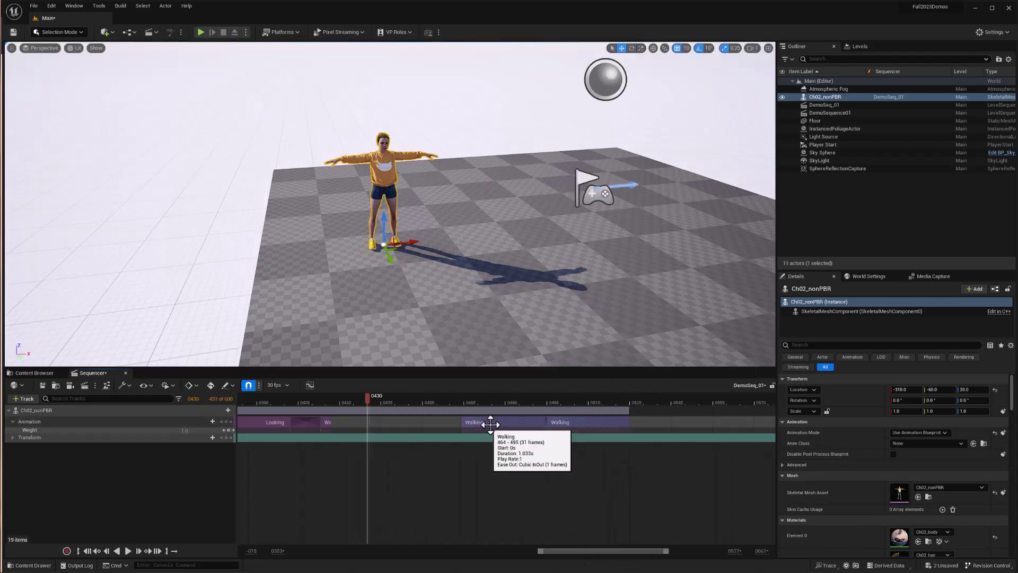
{"action": "left_click_drag", "start_coordinate": [496, 425], "coordinate": [329, 423]}
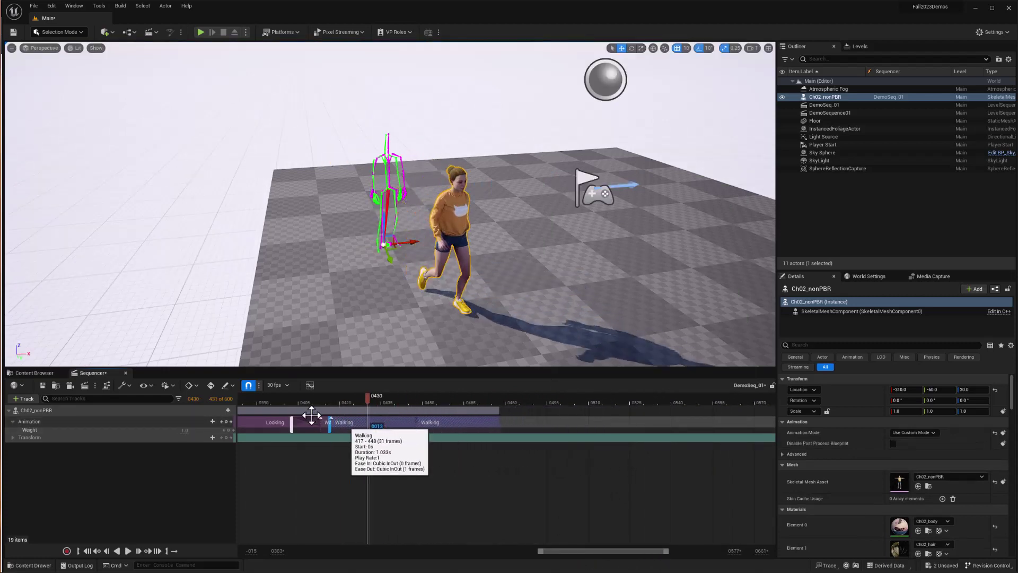
{"action": "left_click", "coordinate": [247, 399]}
{"action": "key", "text": "space"}
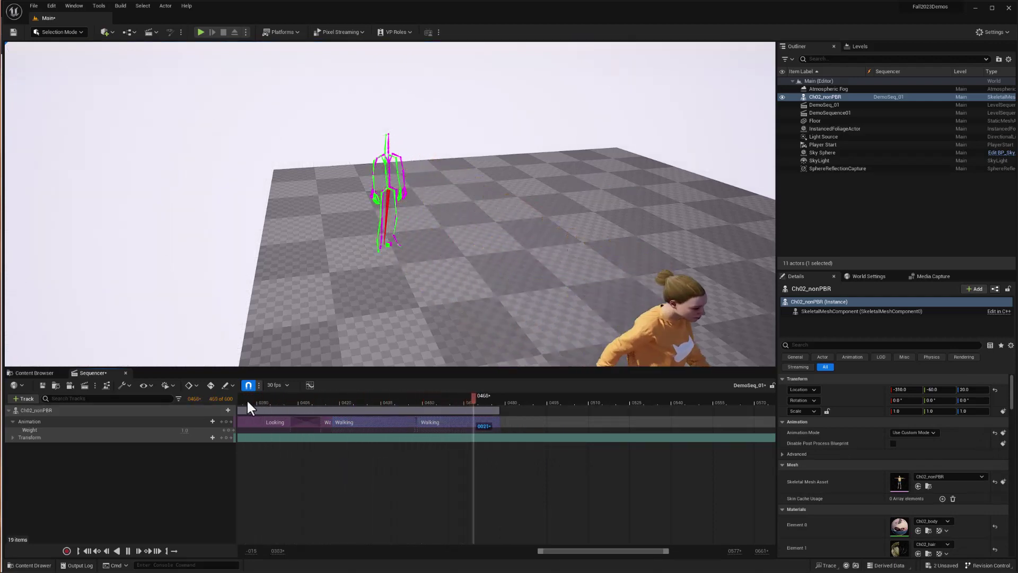
- Show the full sequence in the timeline and play it from frame 0000 to review all the clips
{"action": "left_click_drag", "start_coordinate": [537, 551], "coordinate": [292, 551]}
{"action": "left_click", "coordinate": [287, 398]}
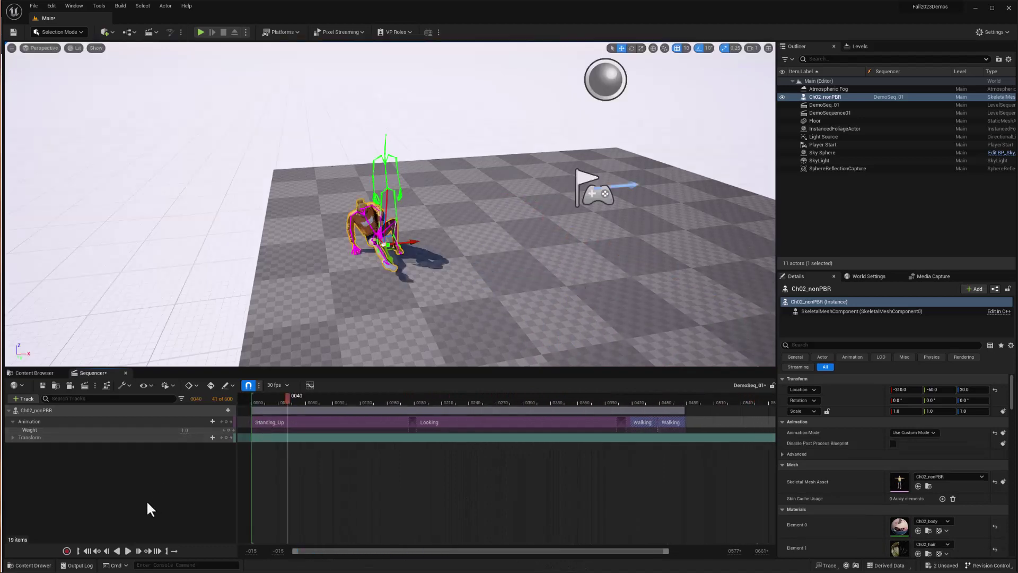
{"action": "left_click", "coordinate": [88, 551]}
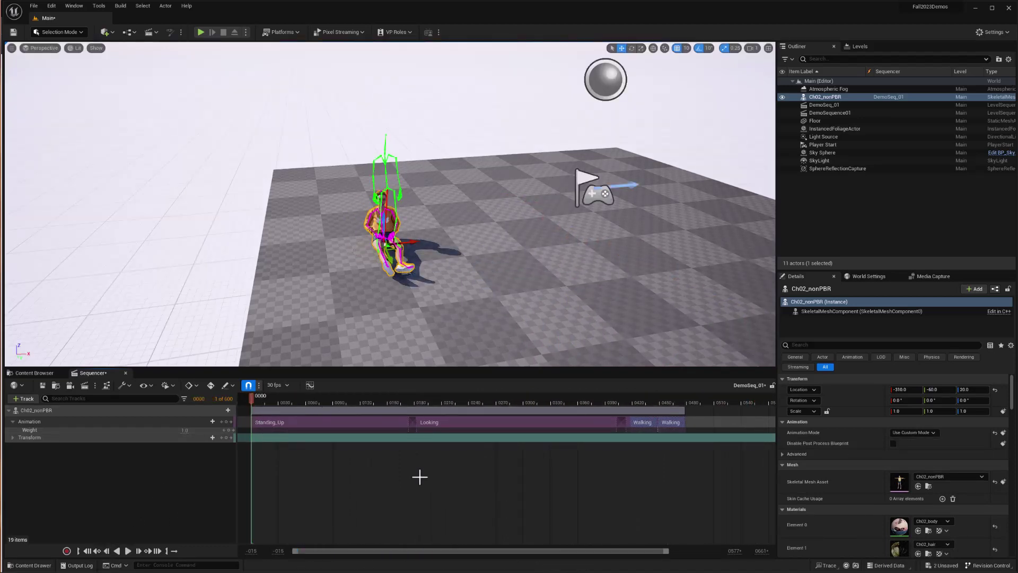
{"action": "key", "text": "space"}
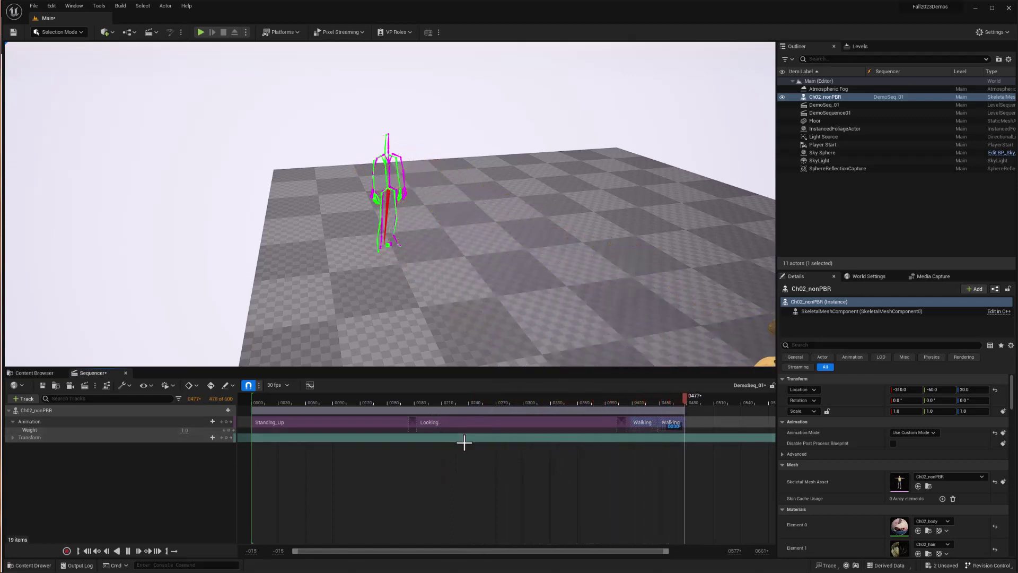
- Examine the bone matching and skeleton display options of the Standing_Up and Looking clips
{"action": "right_click", "coordinate": [360, 422]}
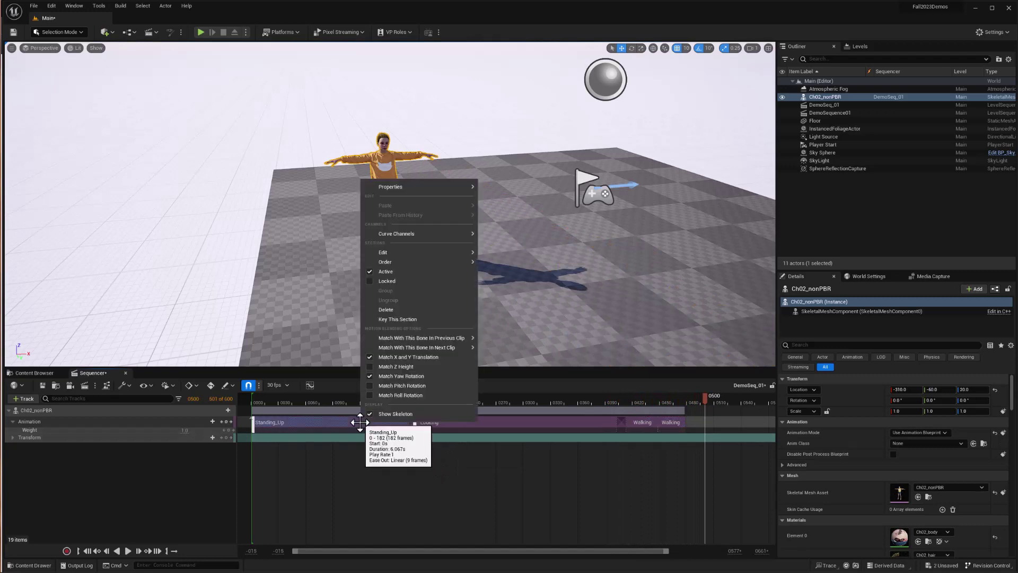
{"action": "left_click", "coordinate": [486, 421]}
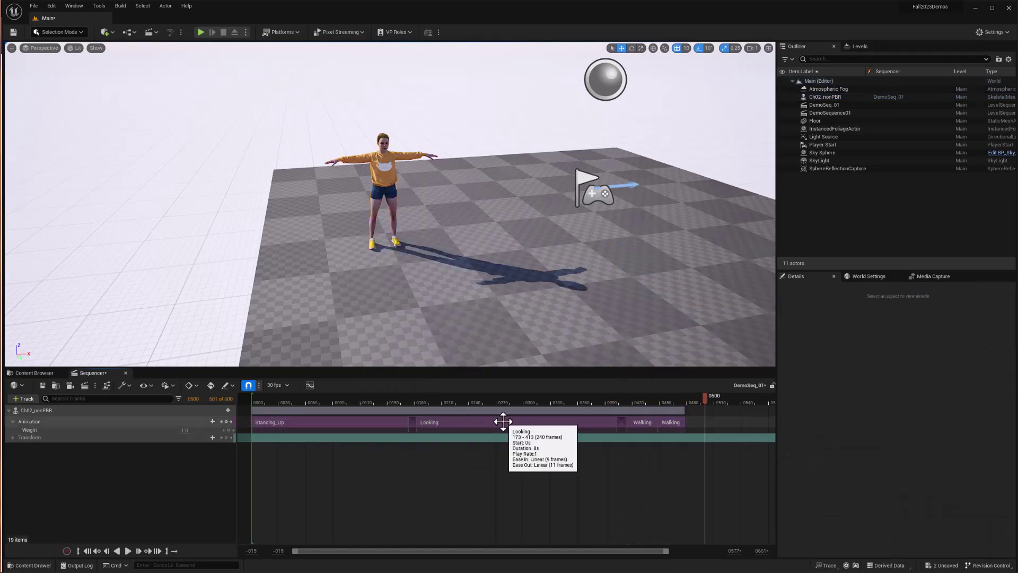
{"action": "right_click", "coordinate": [510, 423]}
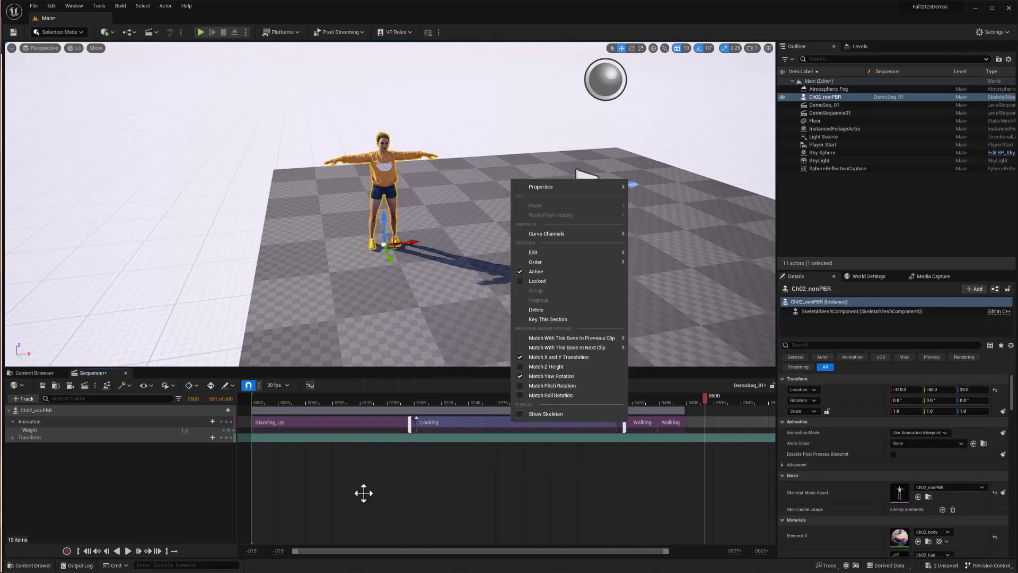
{"action": "left_click", "coordinate": [399, 493]}
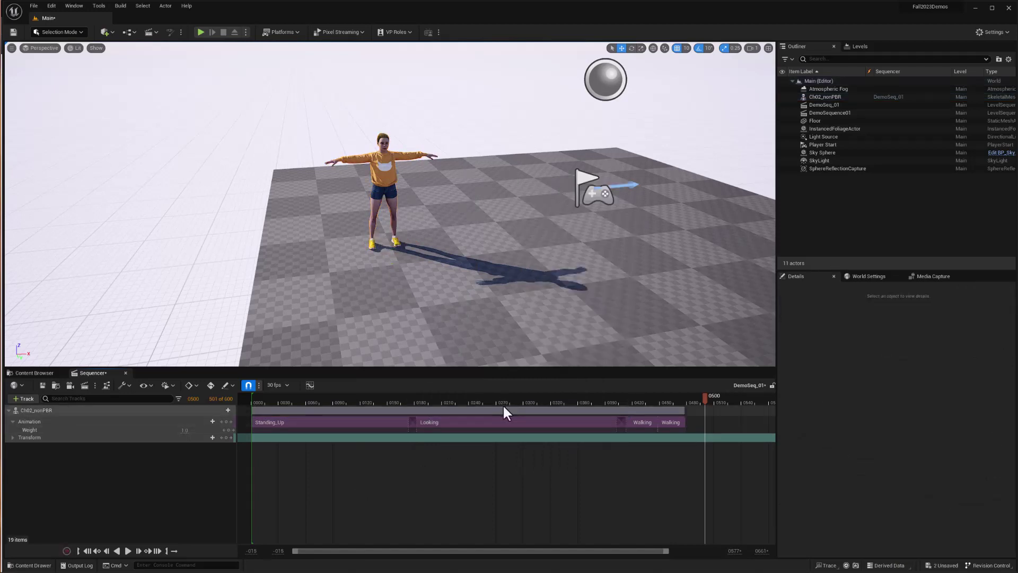
- Save the unsaved DemoSeq_01 sequence and the Main level
{"action": "left_click", "coordinate": [937, 567]}
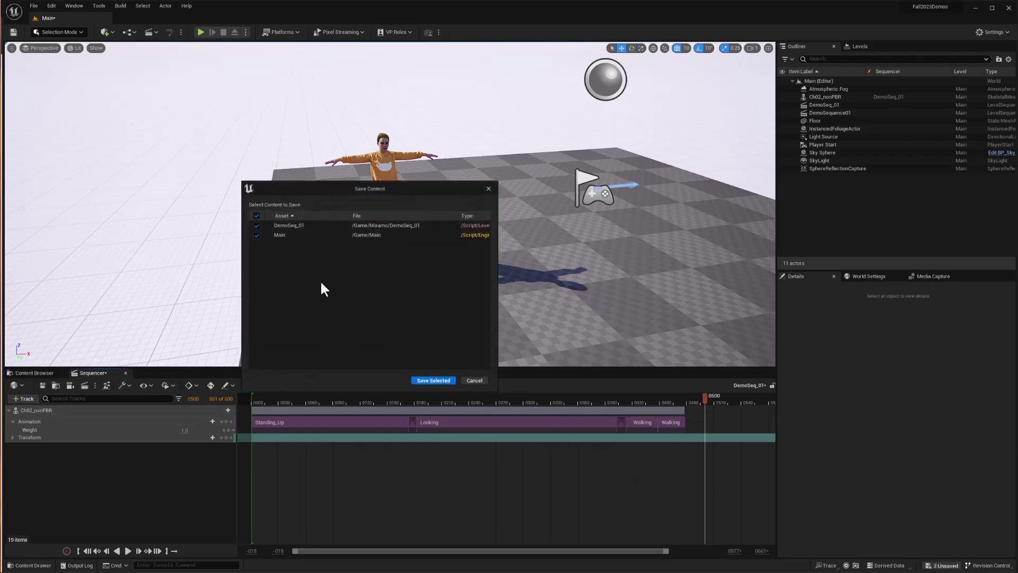
{"action": "left_click", "coordinate": [434, 381]}
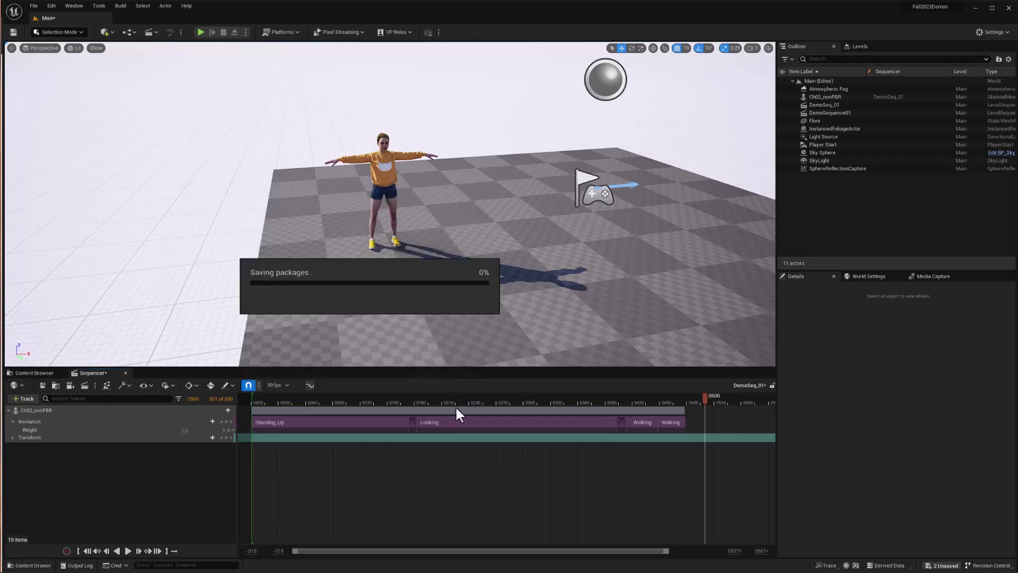